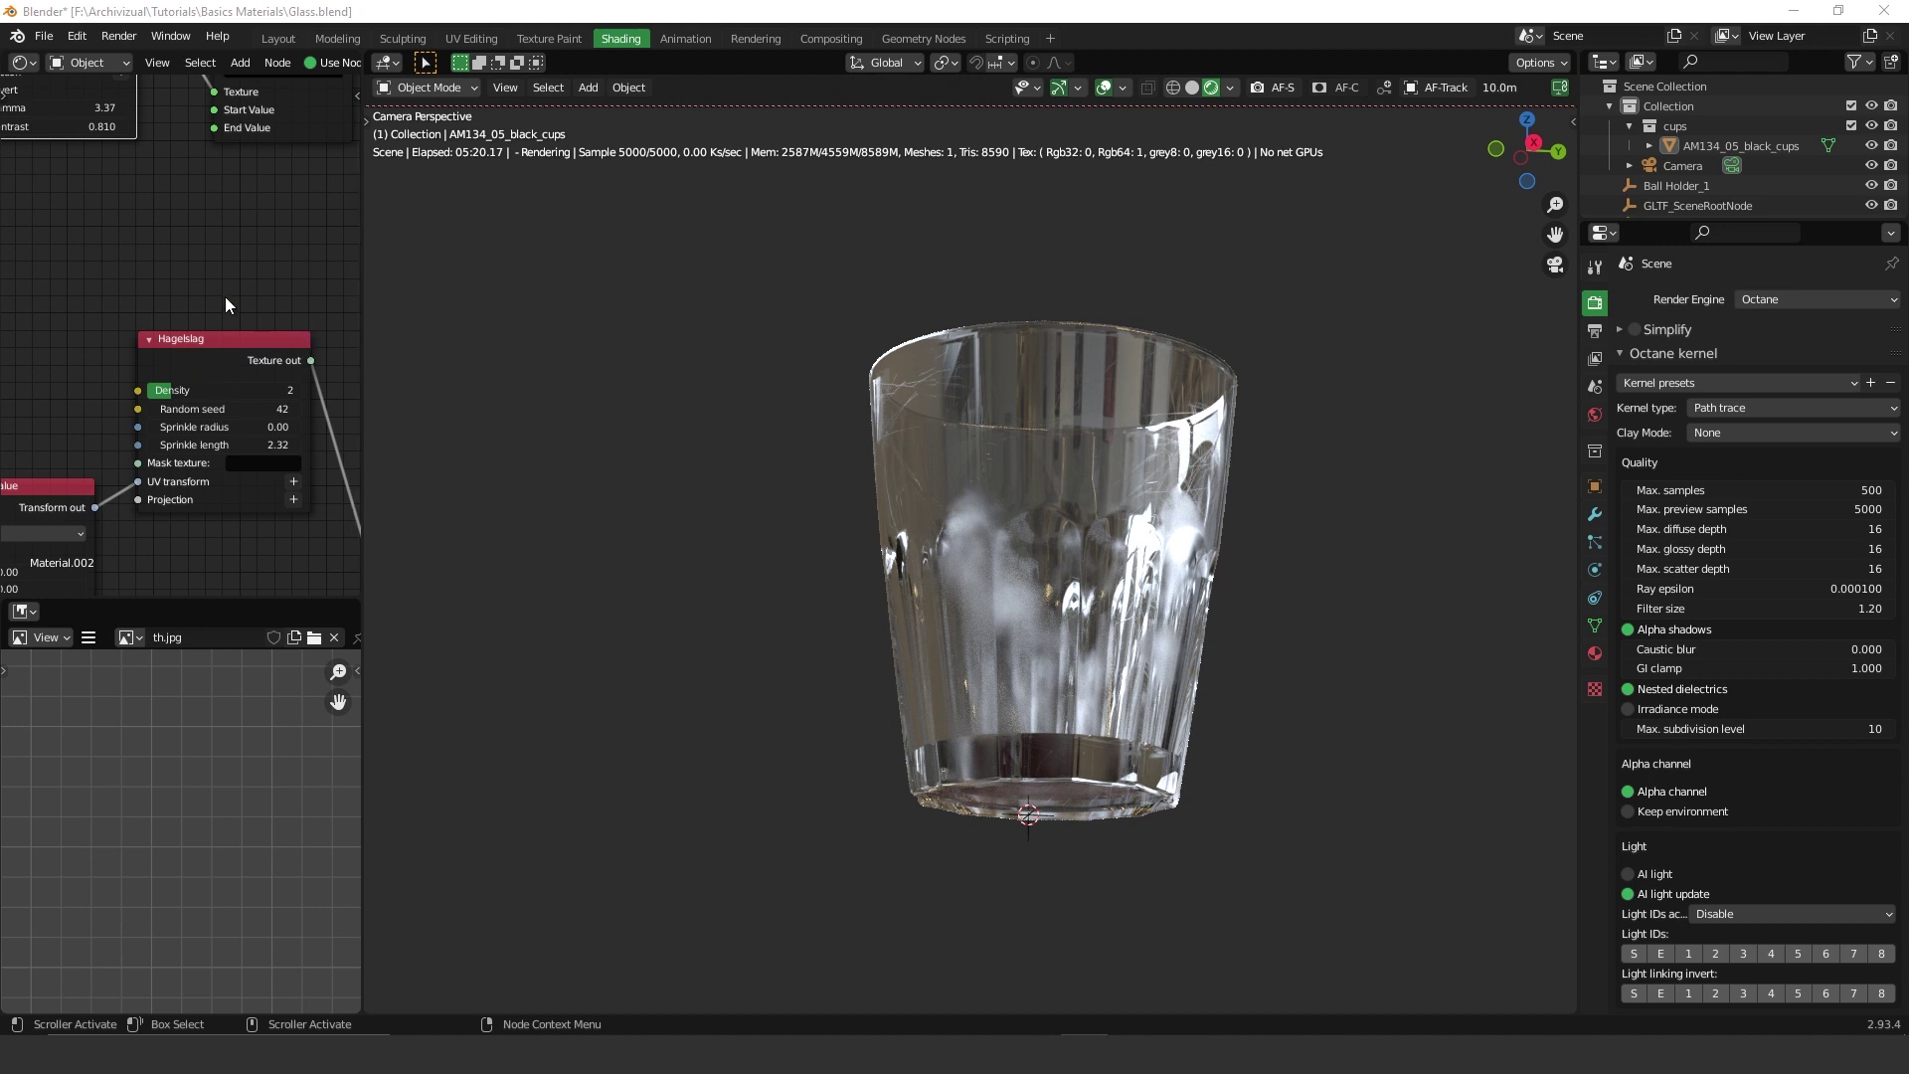
Pan and zoom the node editor from the Noise texture over to the Universal material node.
middle_drag(219, 288, 219, 534)
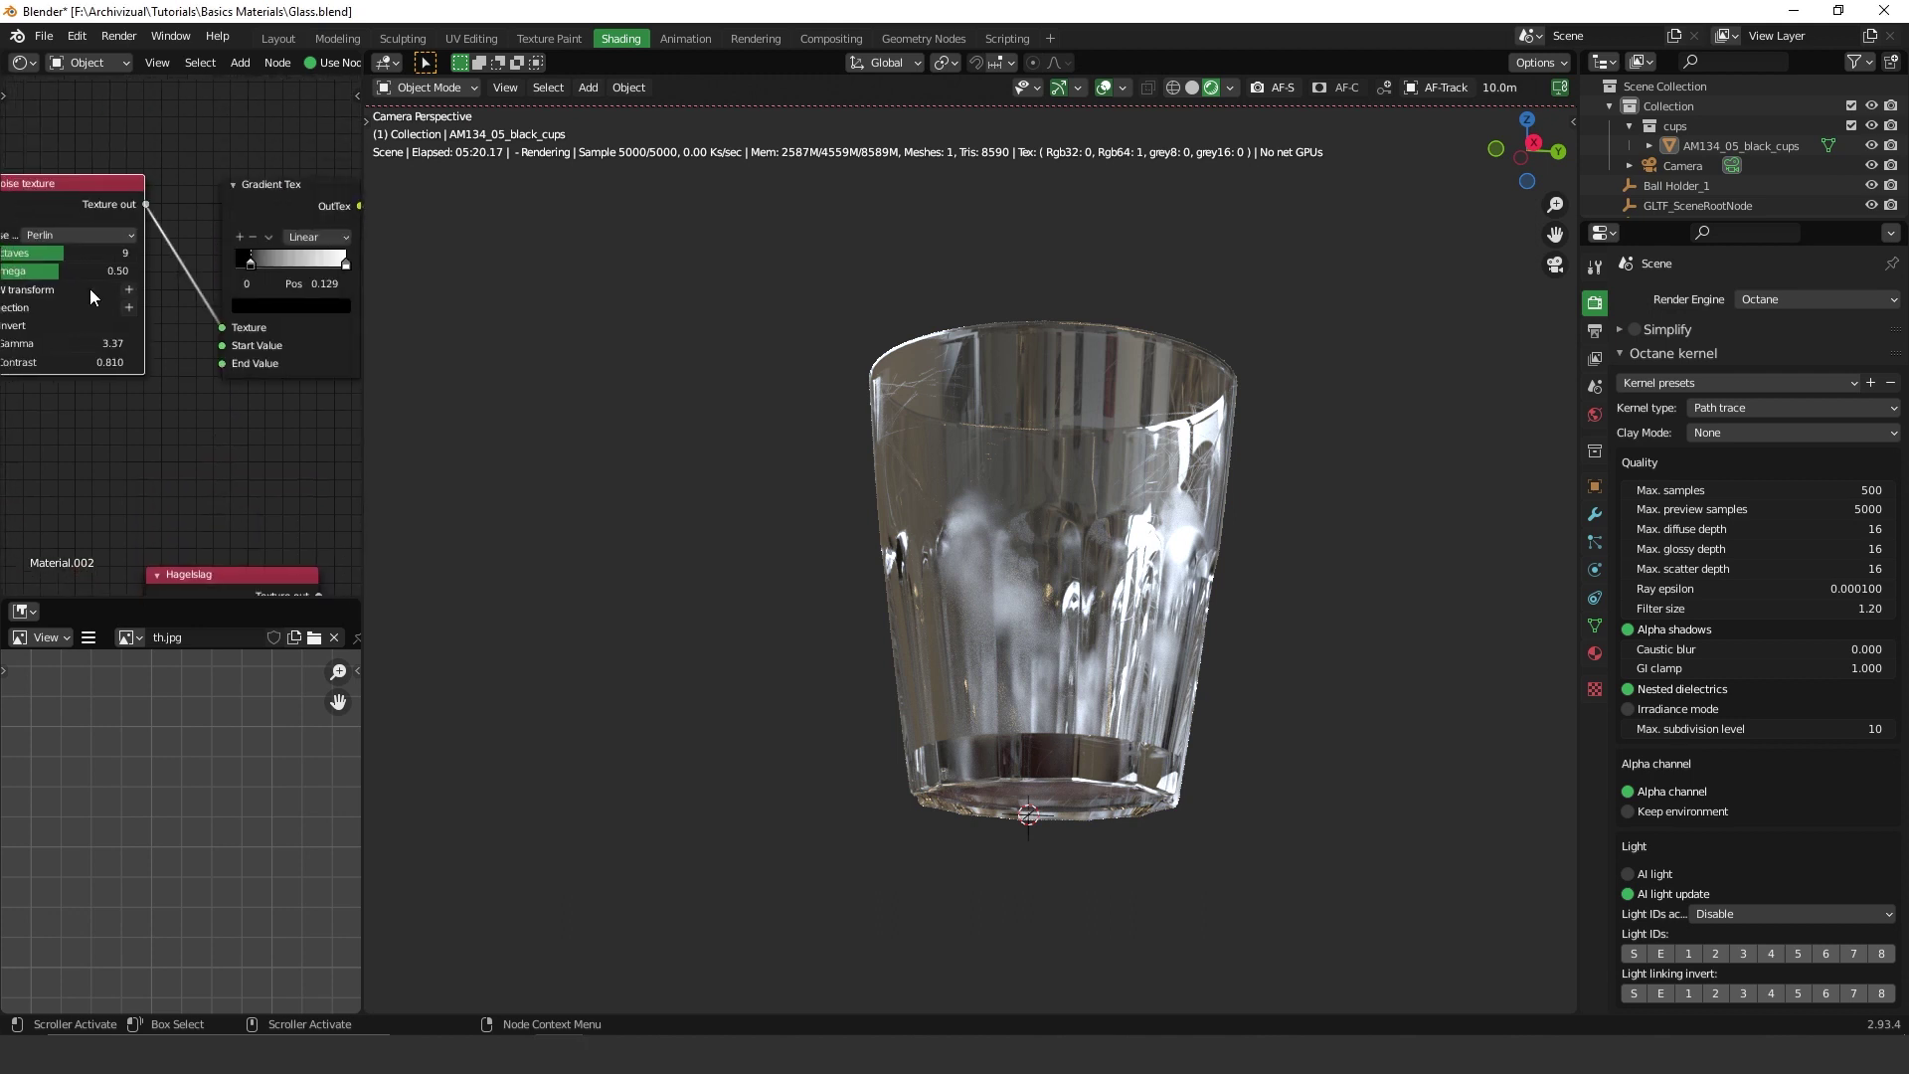
middle_drag(90, 289, 261, 268)
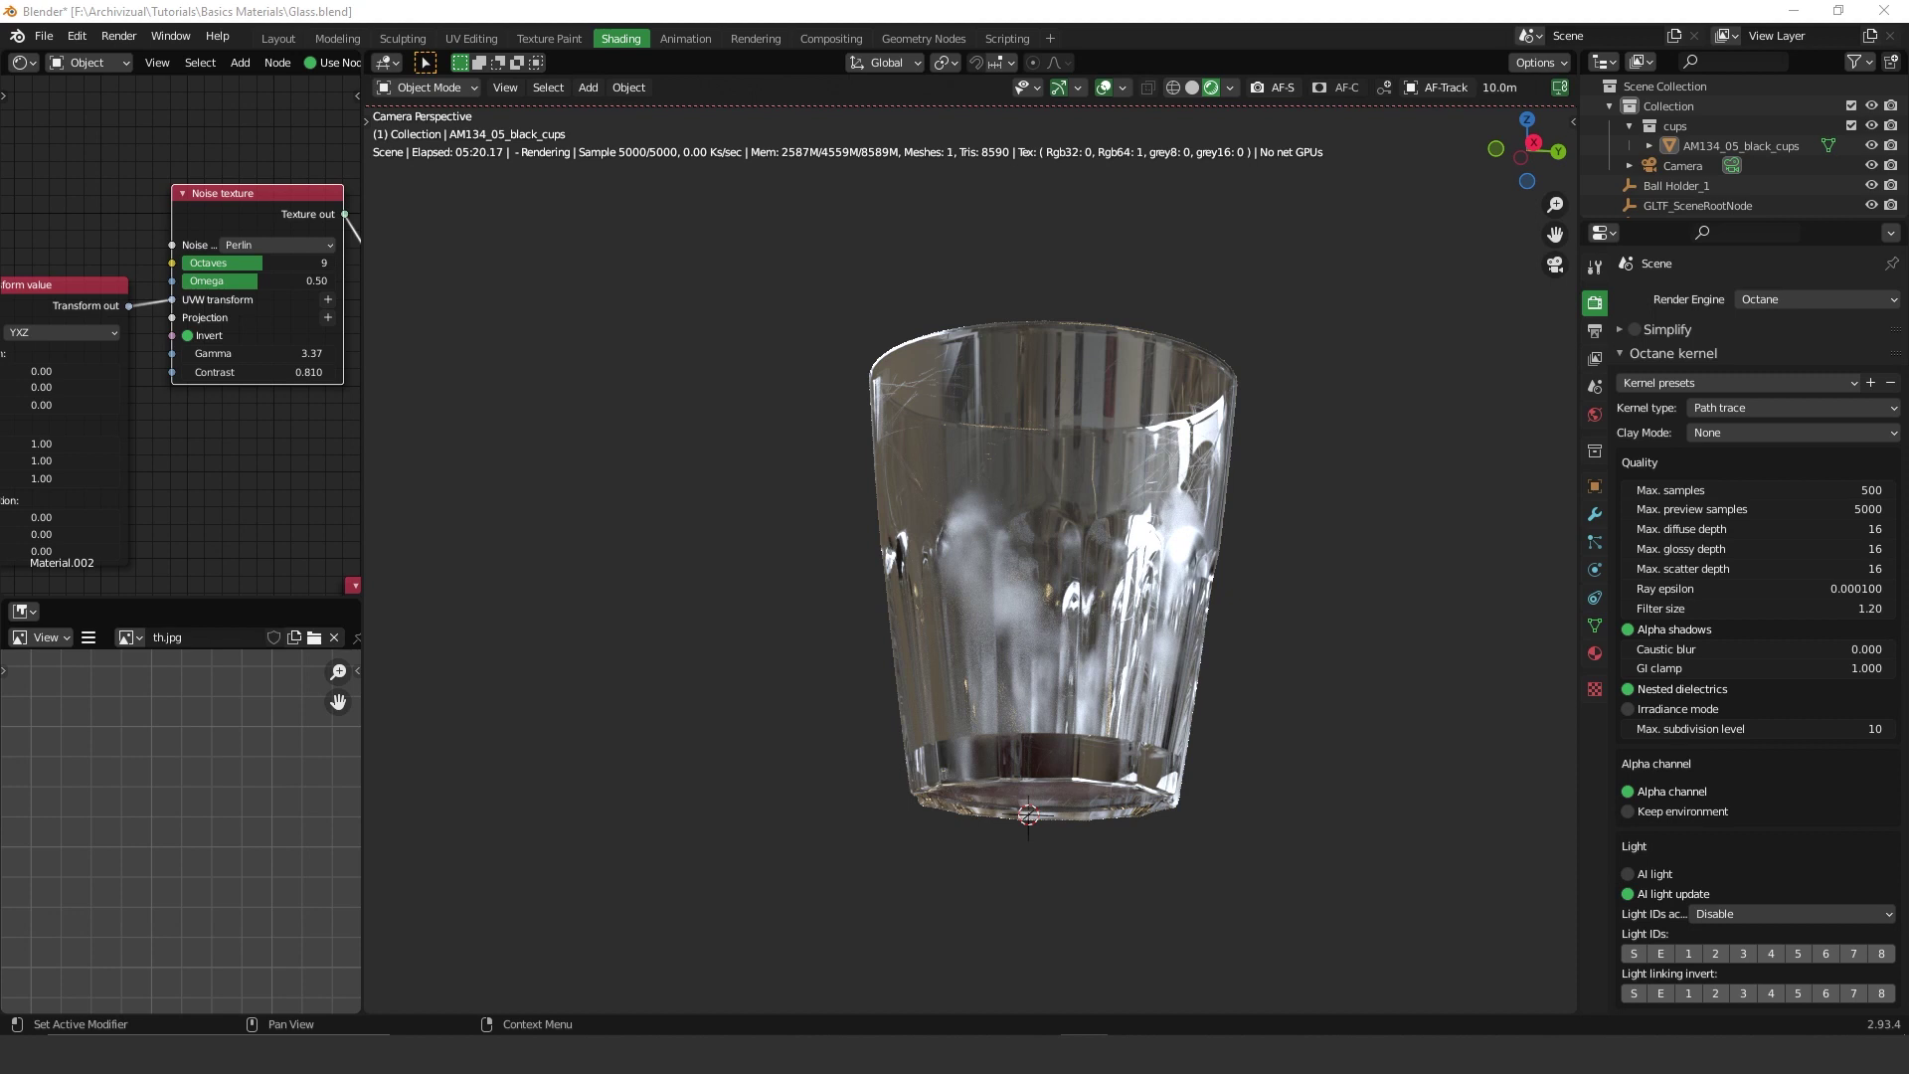
scroll(175, 295, down, 5)
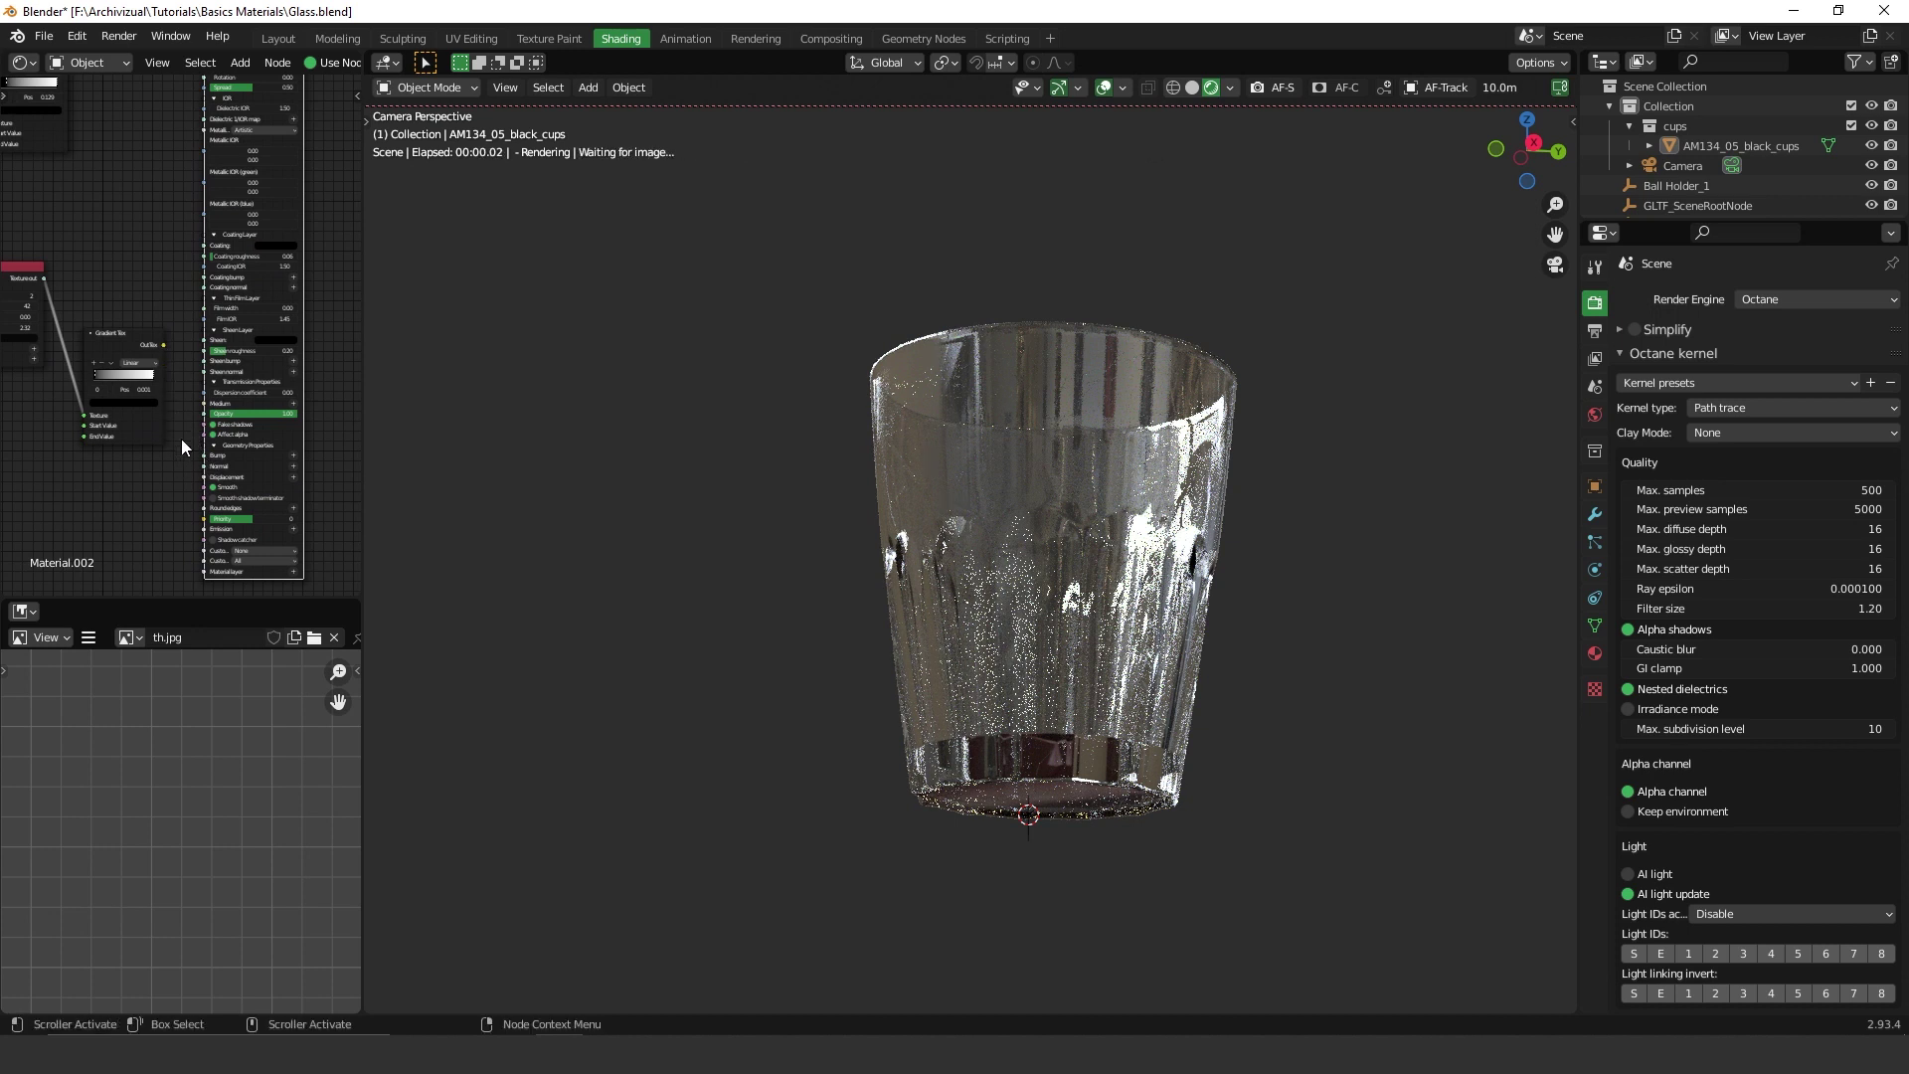
middle_drag(181, 438, 173, 566)
middle_drag(191, 292, 230, 361)
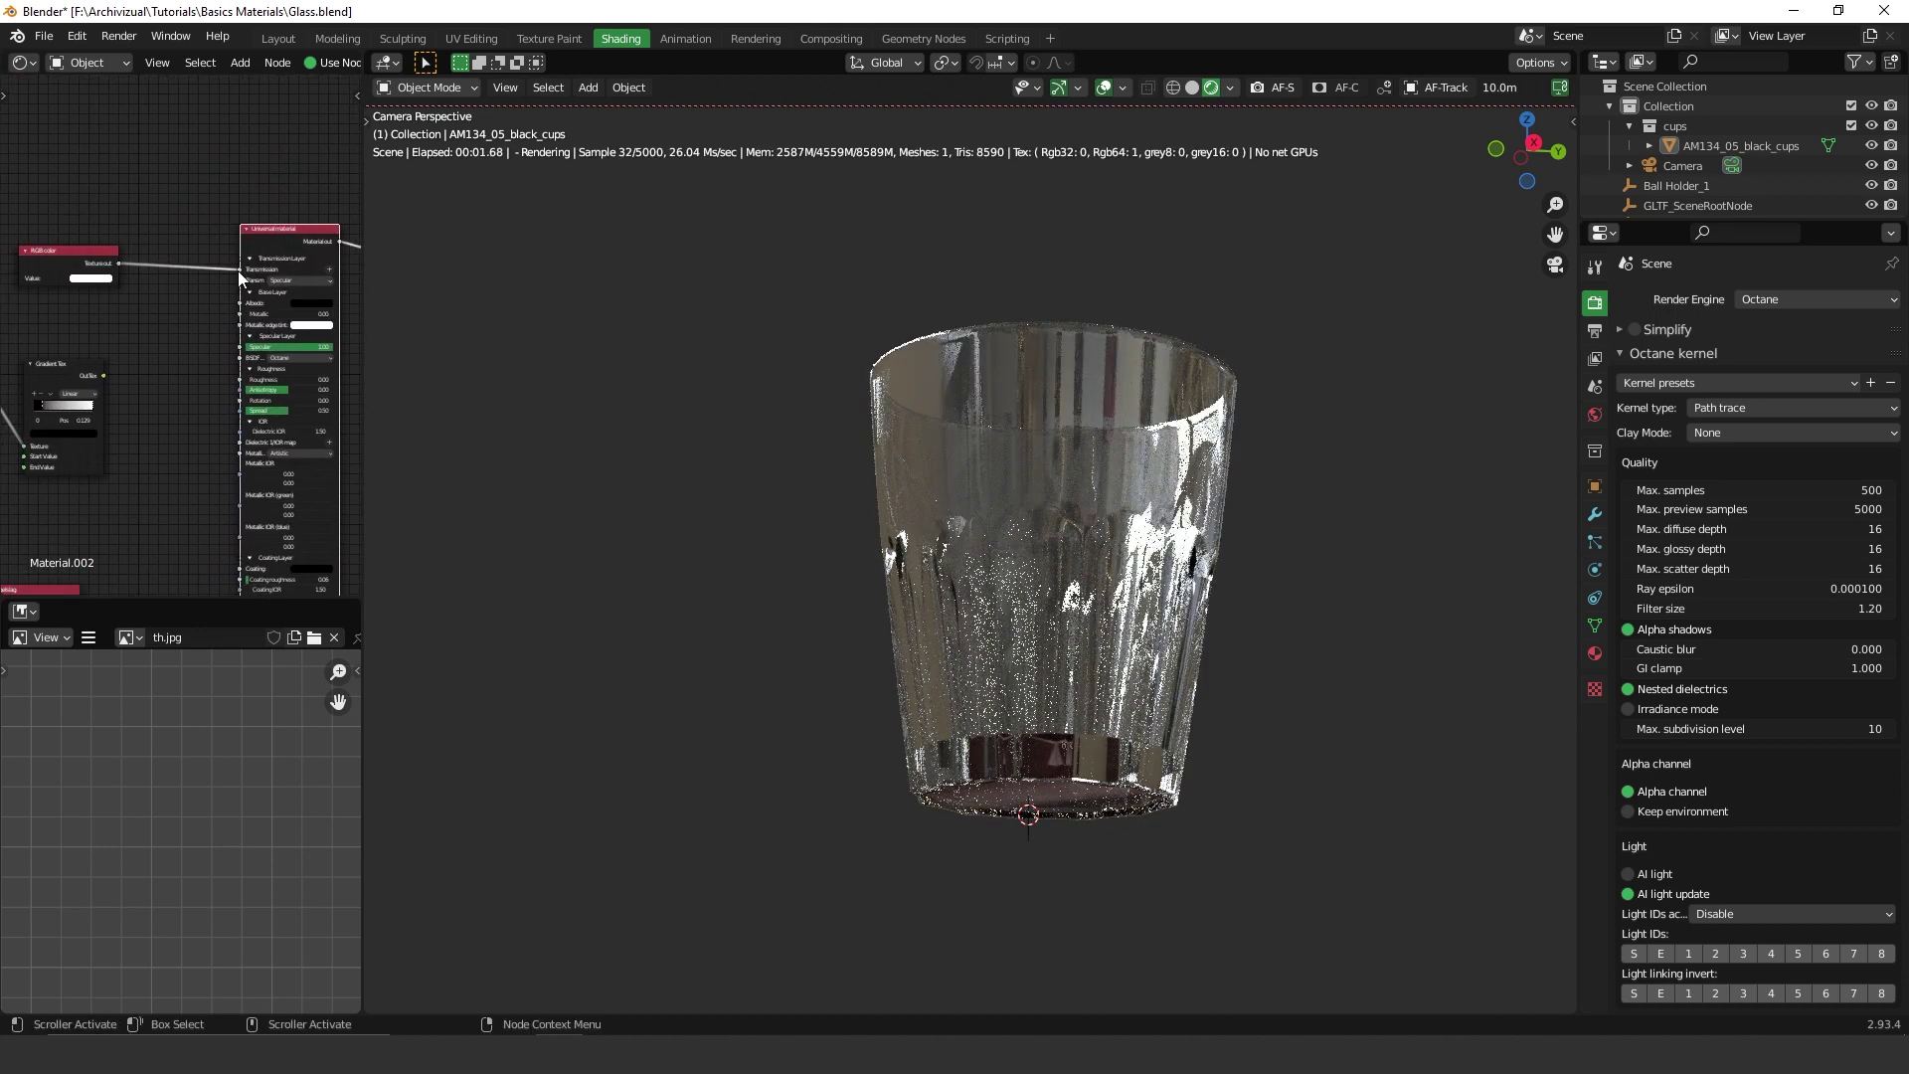
scroll(258, 332, up, 3)
middle_drag(173, 267, 211, 284)
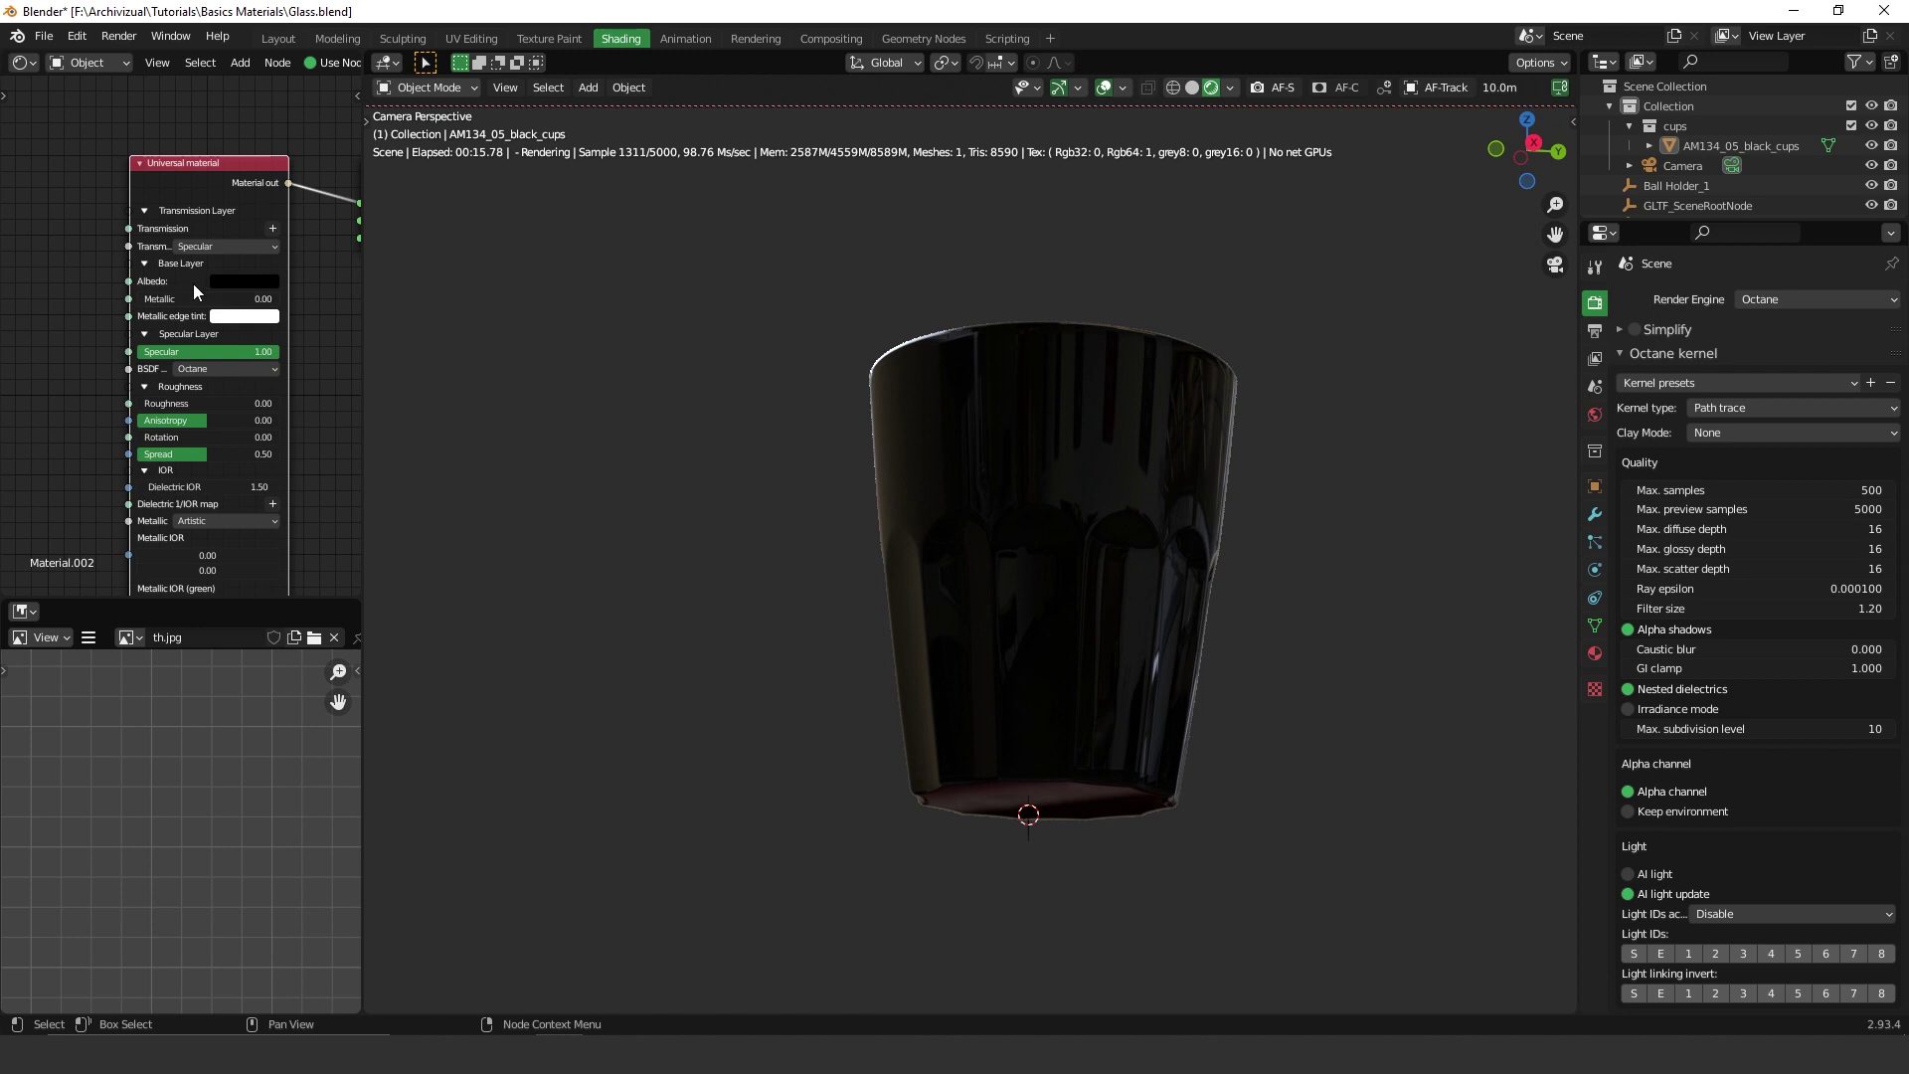
Check the black Albedo, then place the white RGB color node beside the material and link it into Transmission.
click(235, 282)
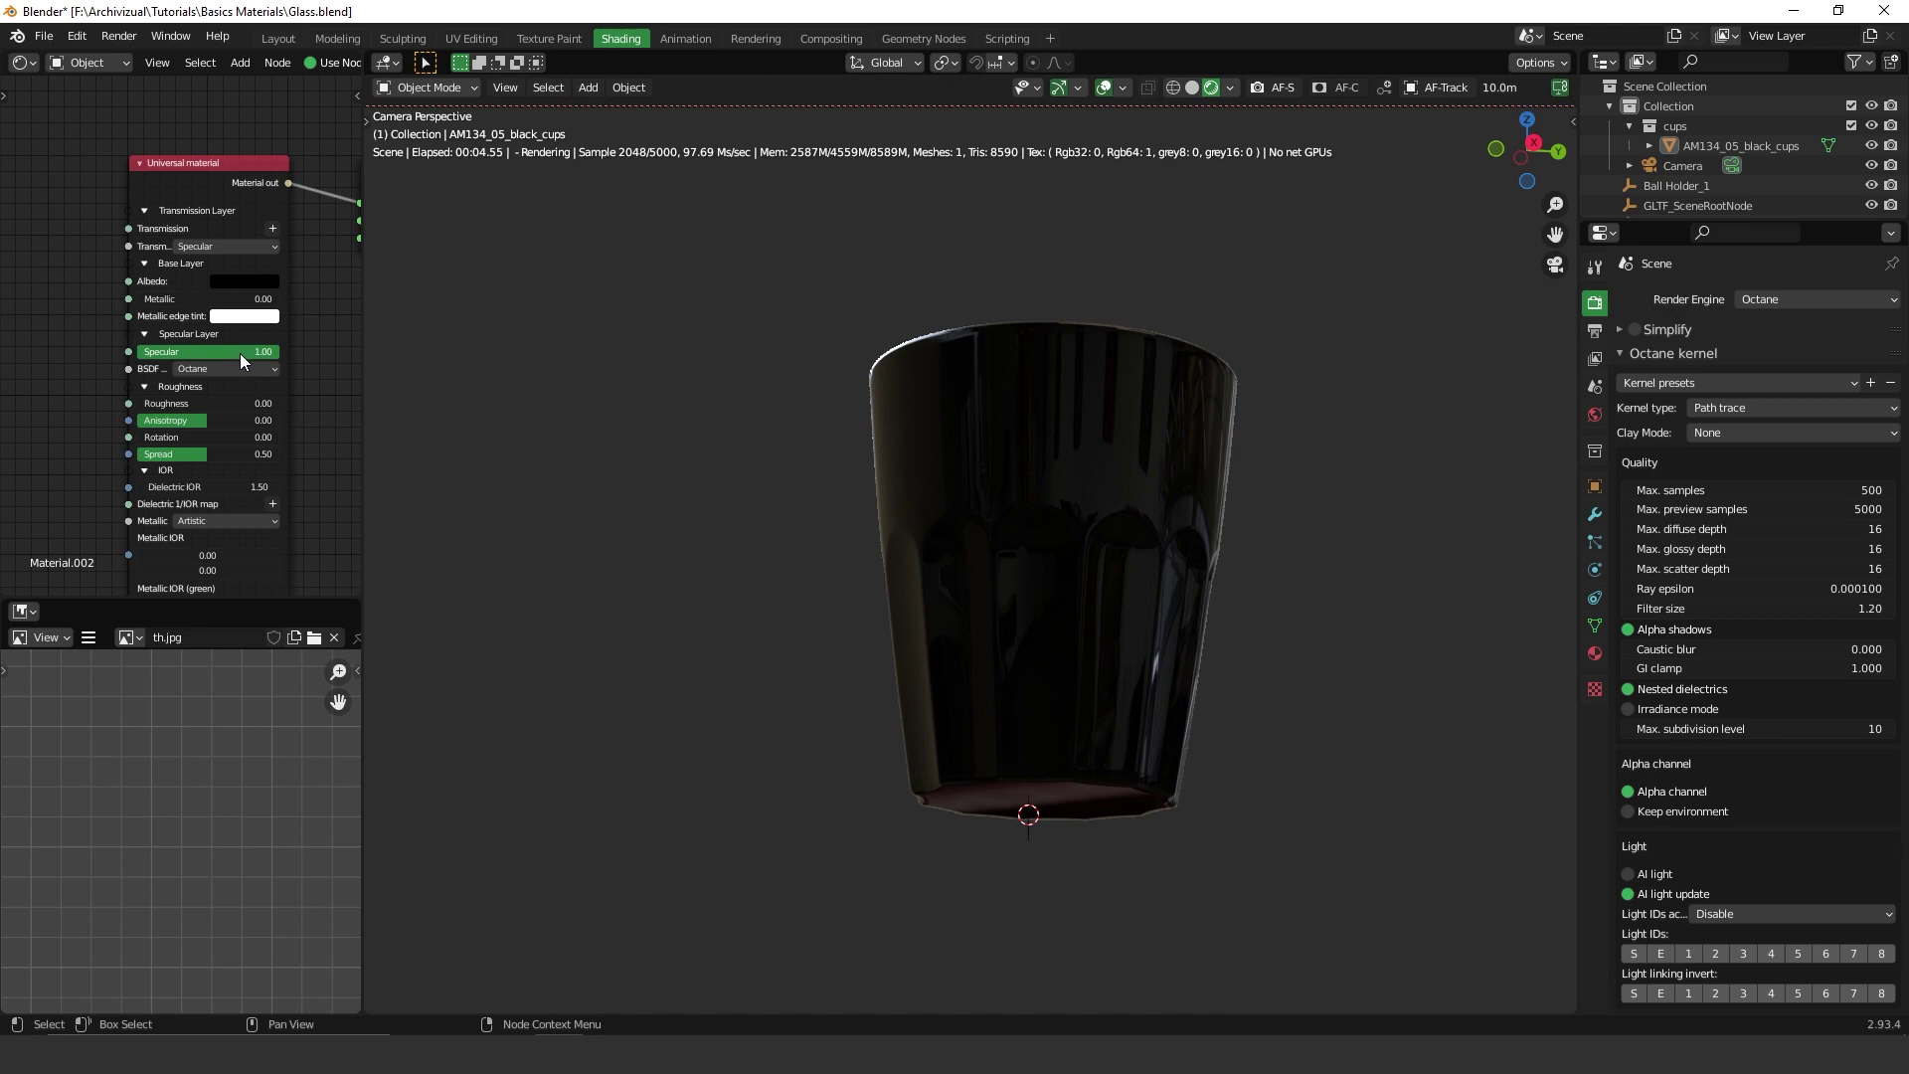
key(Home)
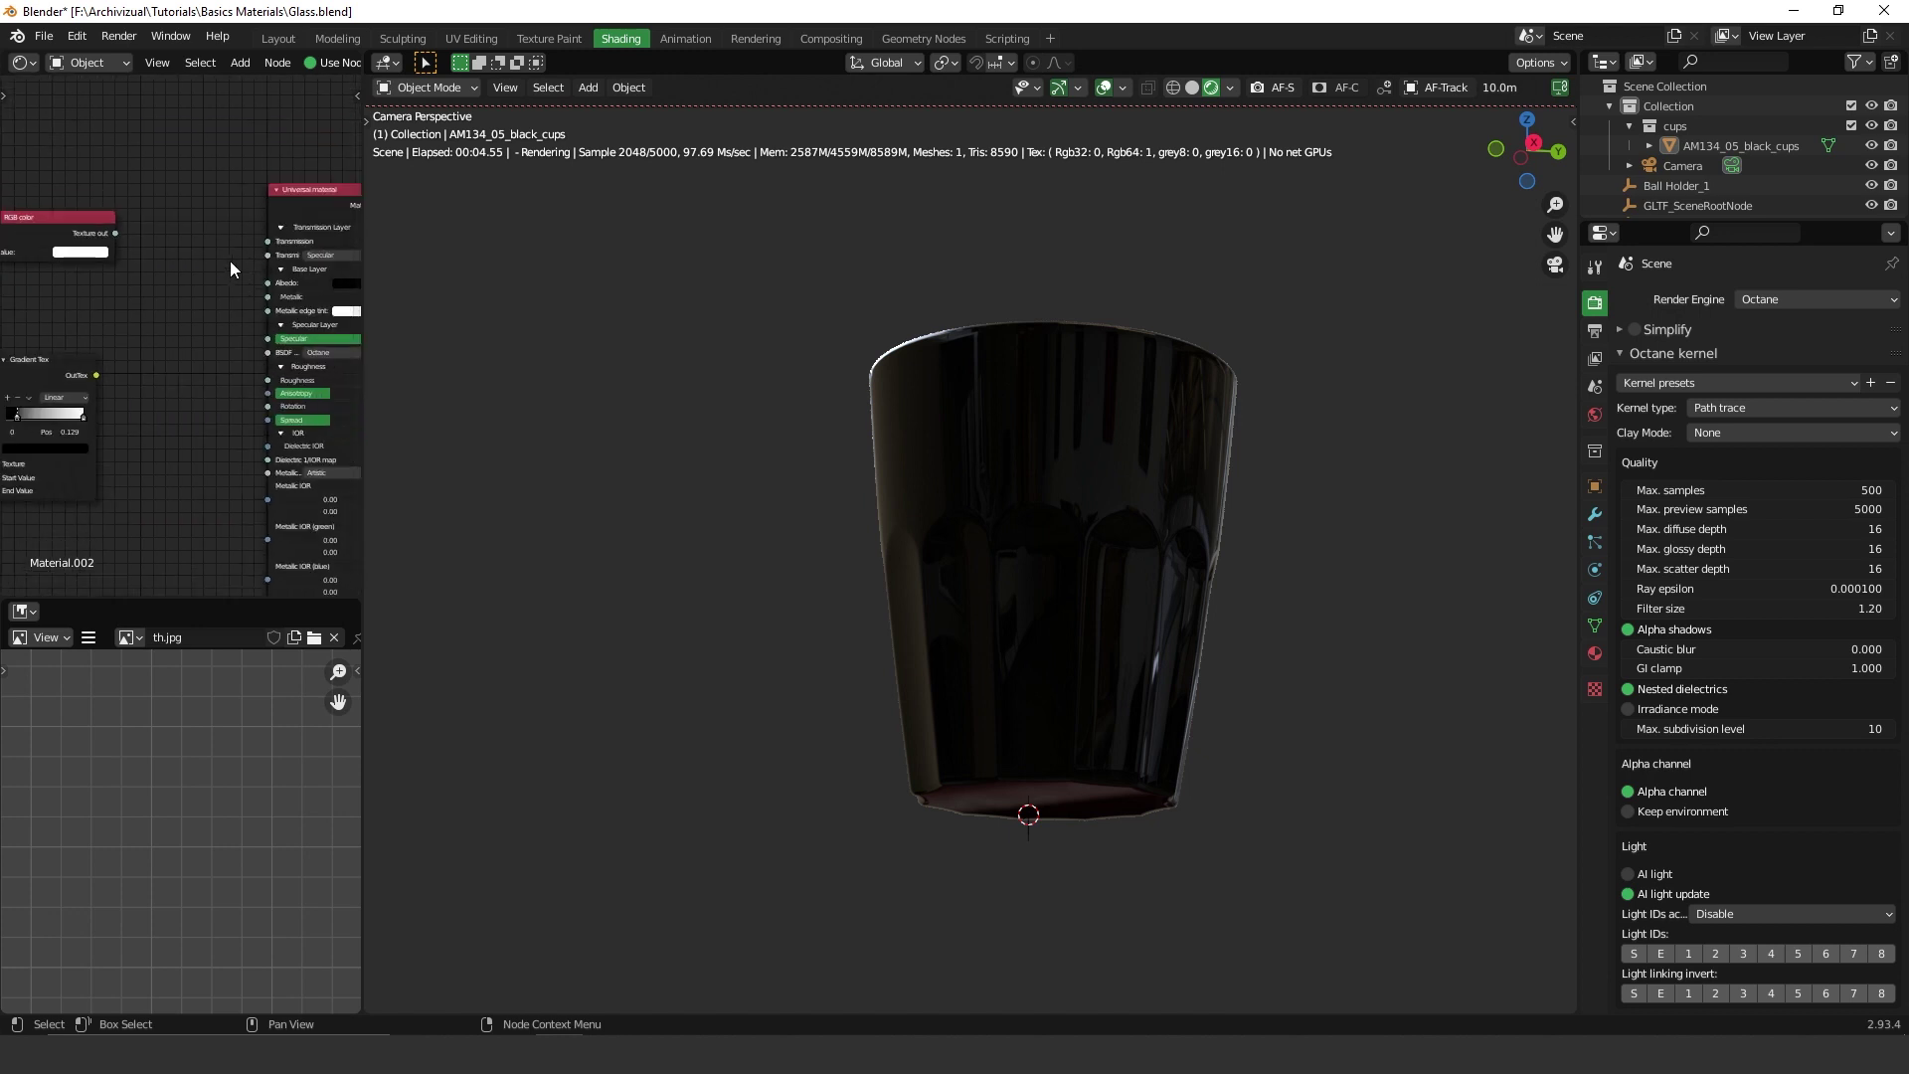
middle_drag(230, 261, 125, 204)
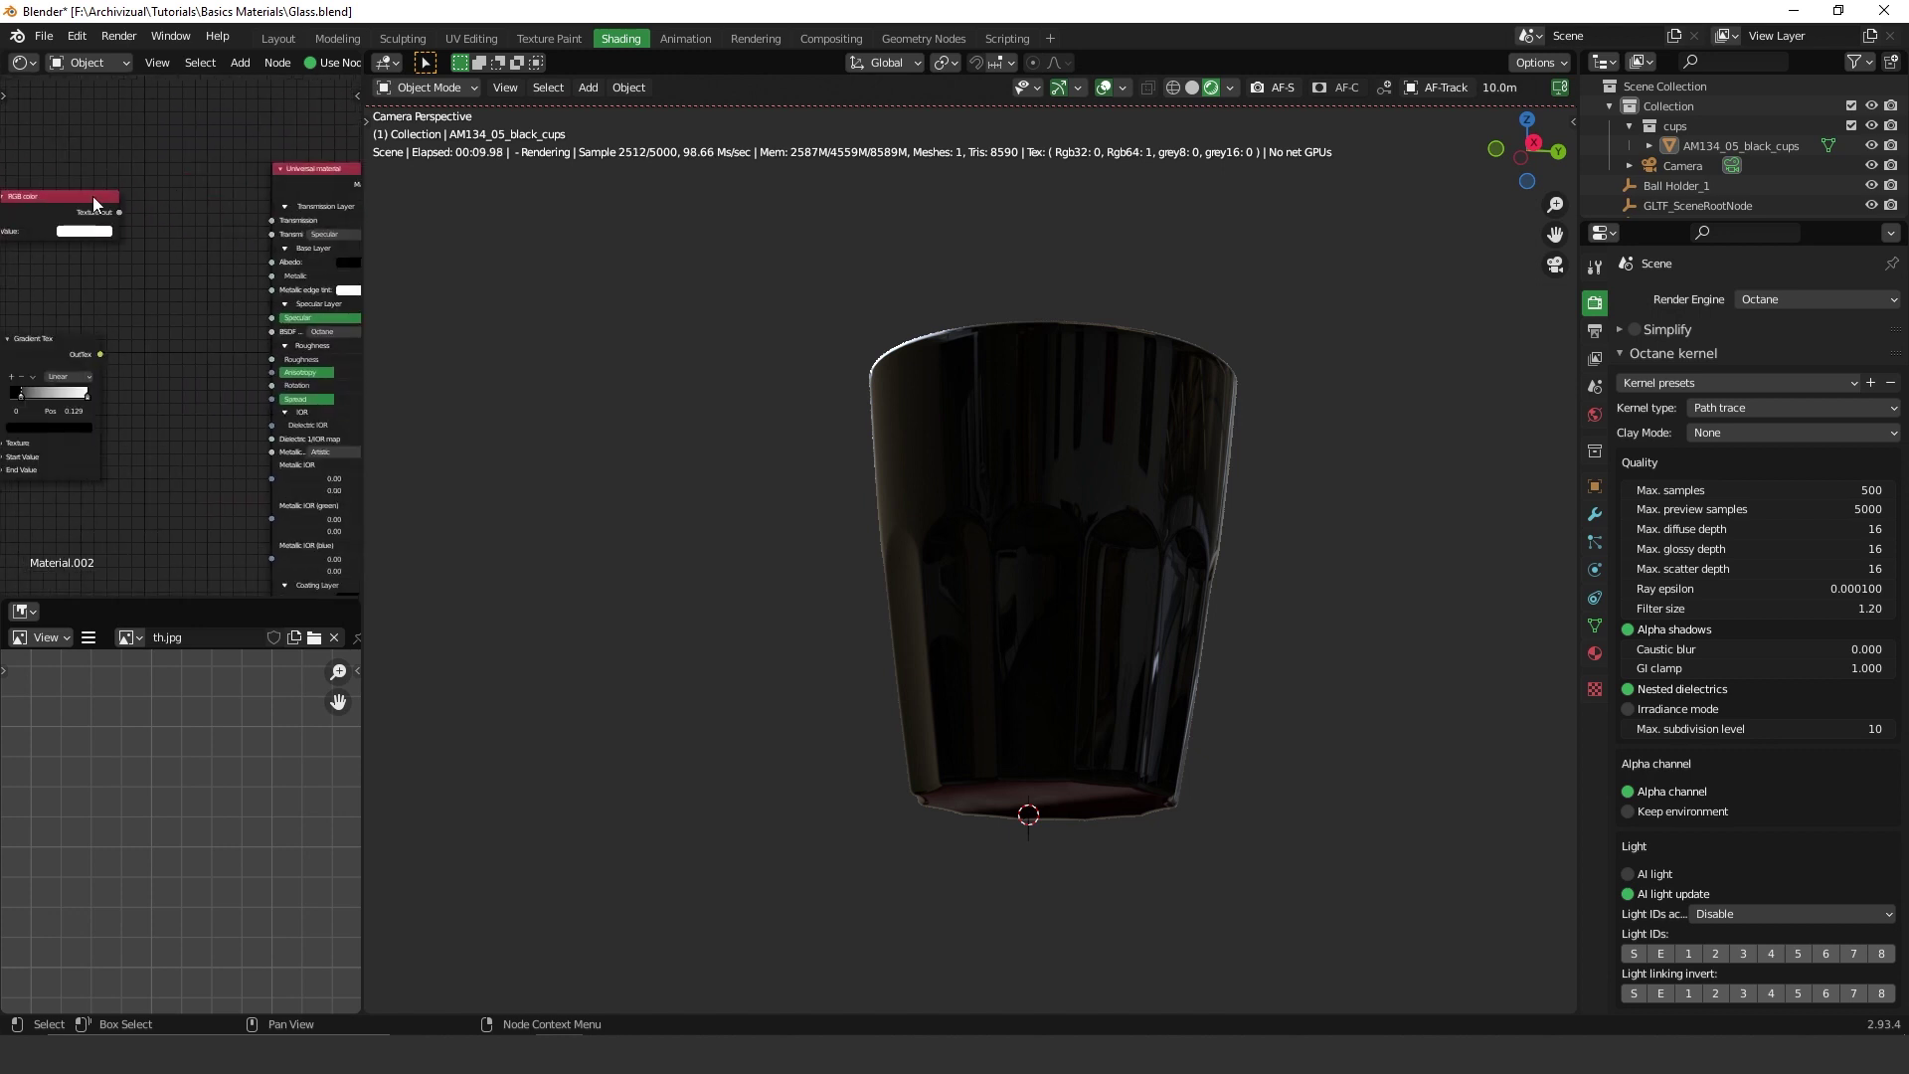
drag(92, 195, 173, 191)
middle_drag(173, 191, 145, 200)
scroll(145, 201, up, 3)
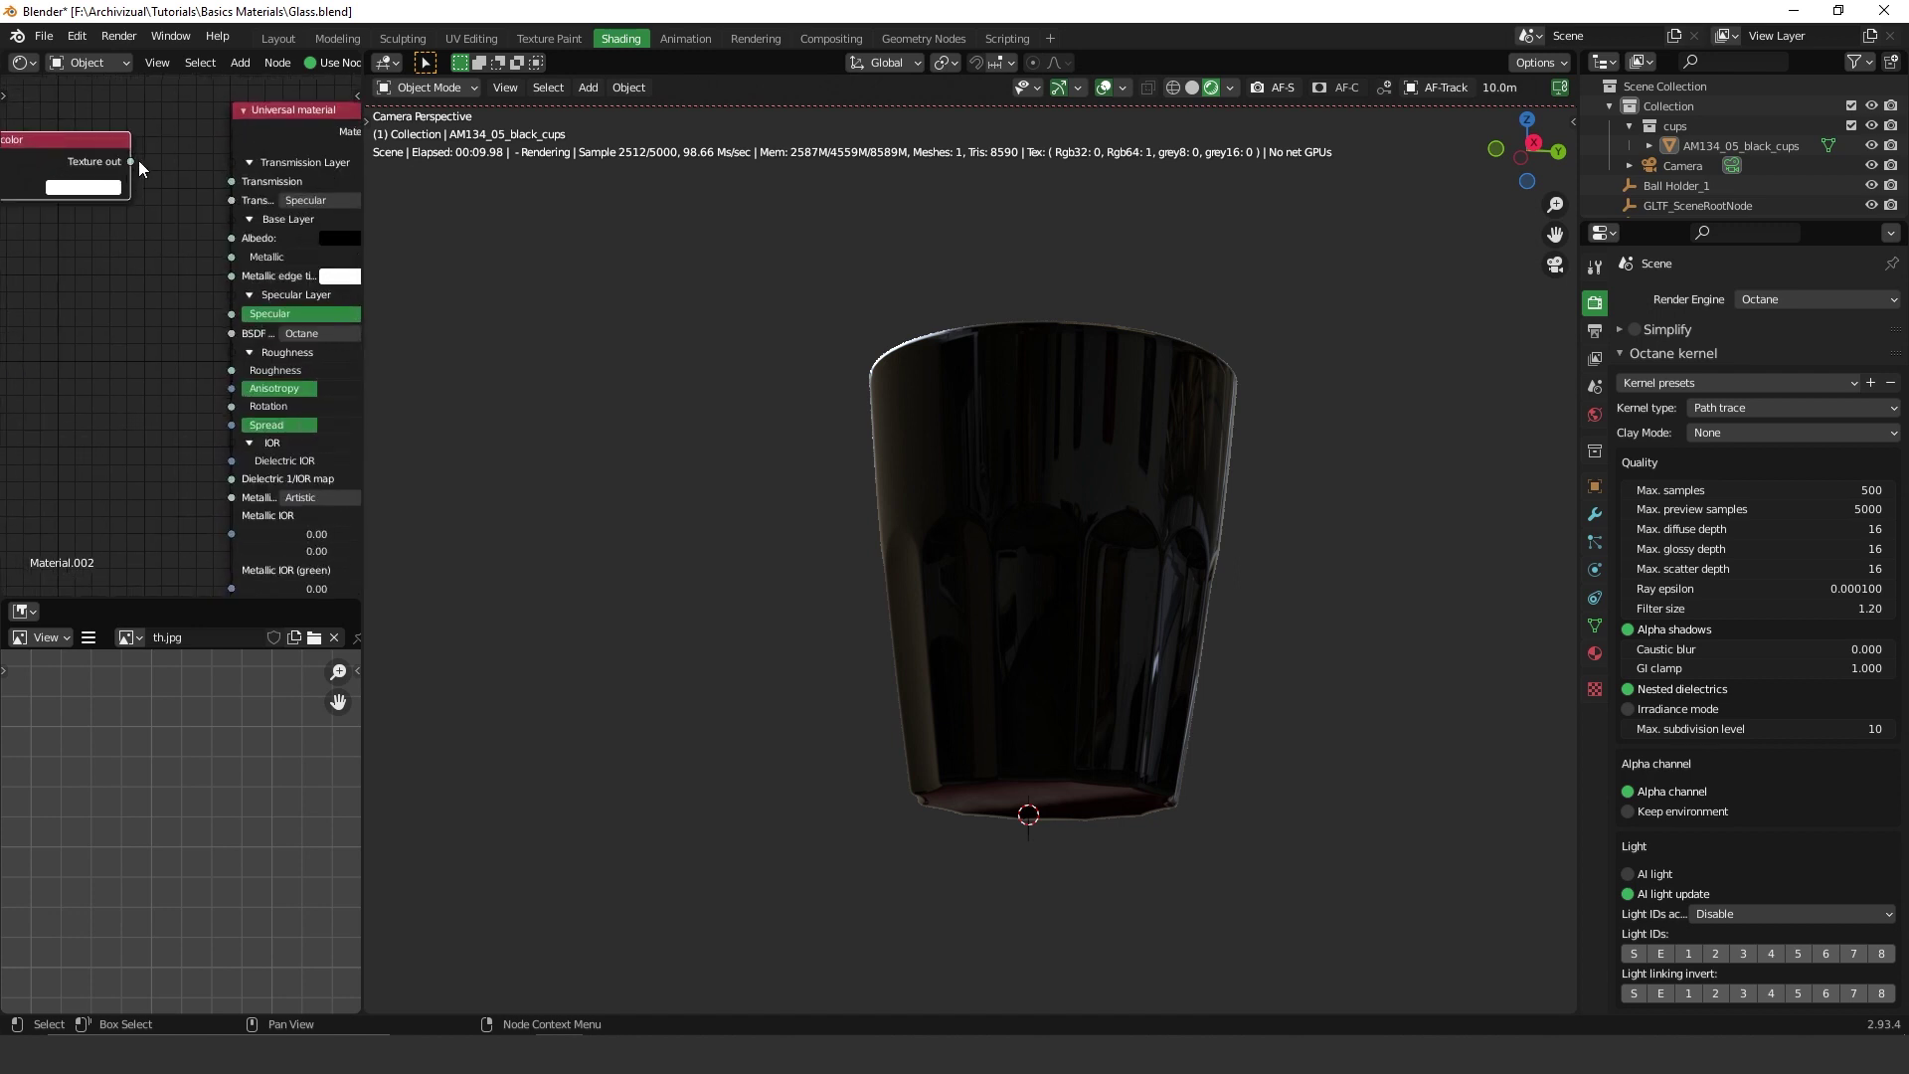
middle_drag(43, 159, 130, 171)
drag(146, 170, 246, 189)
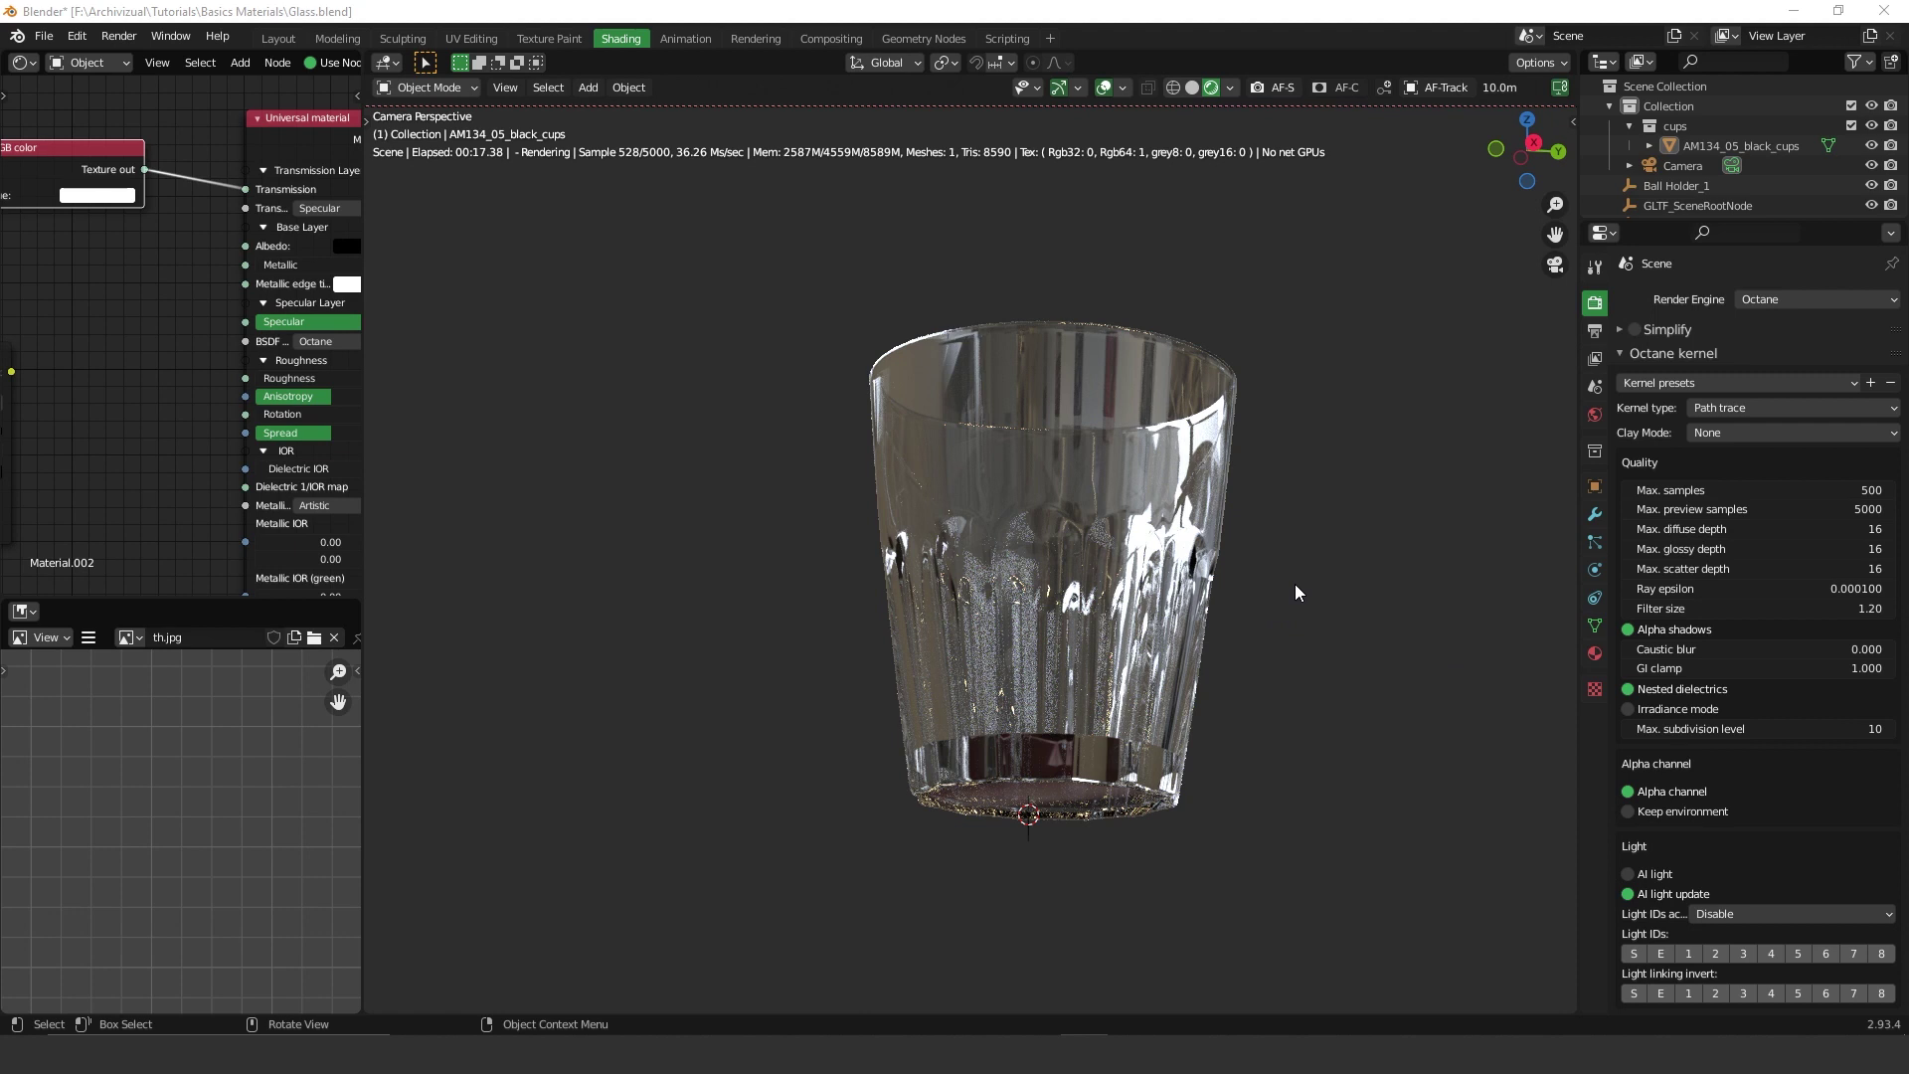
middle_drag(153, 202, 185, 212)
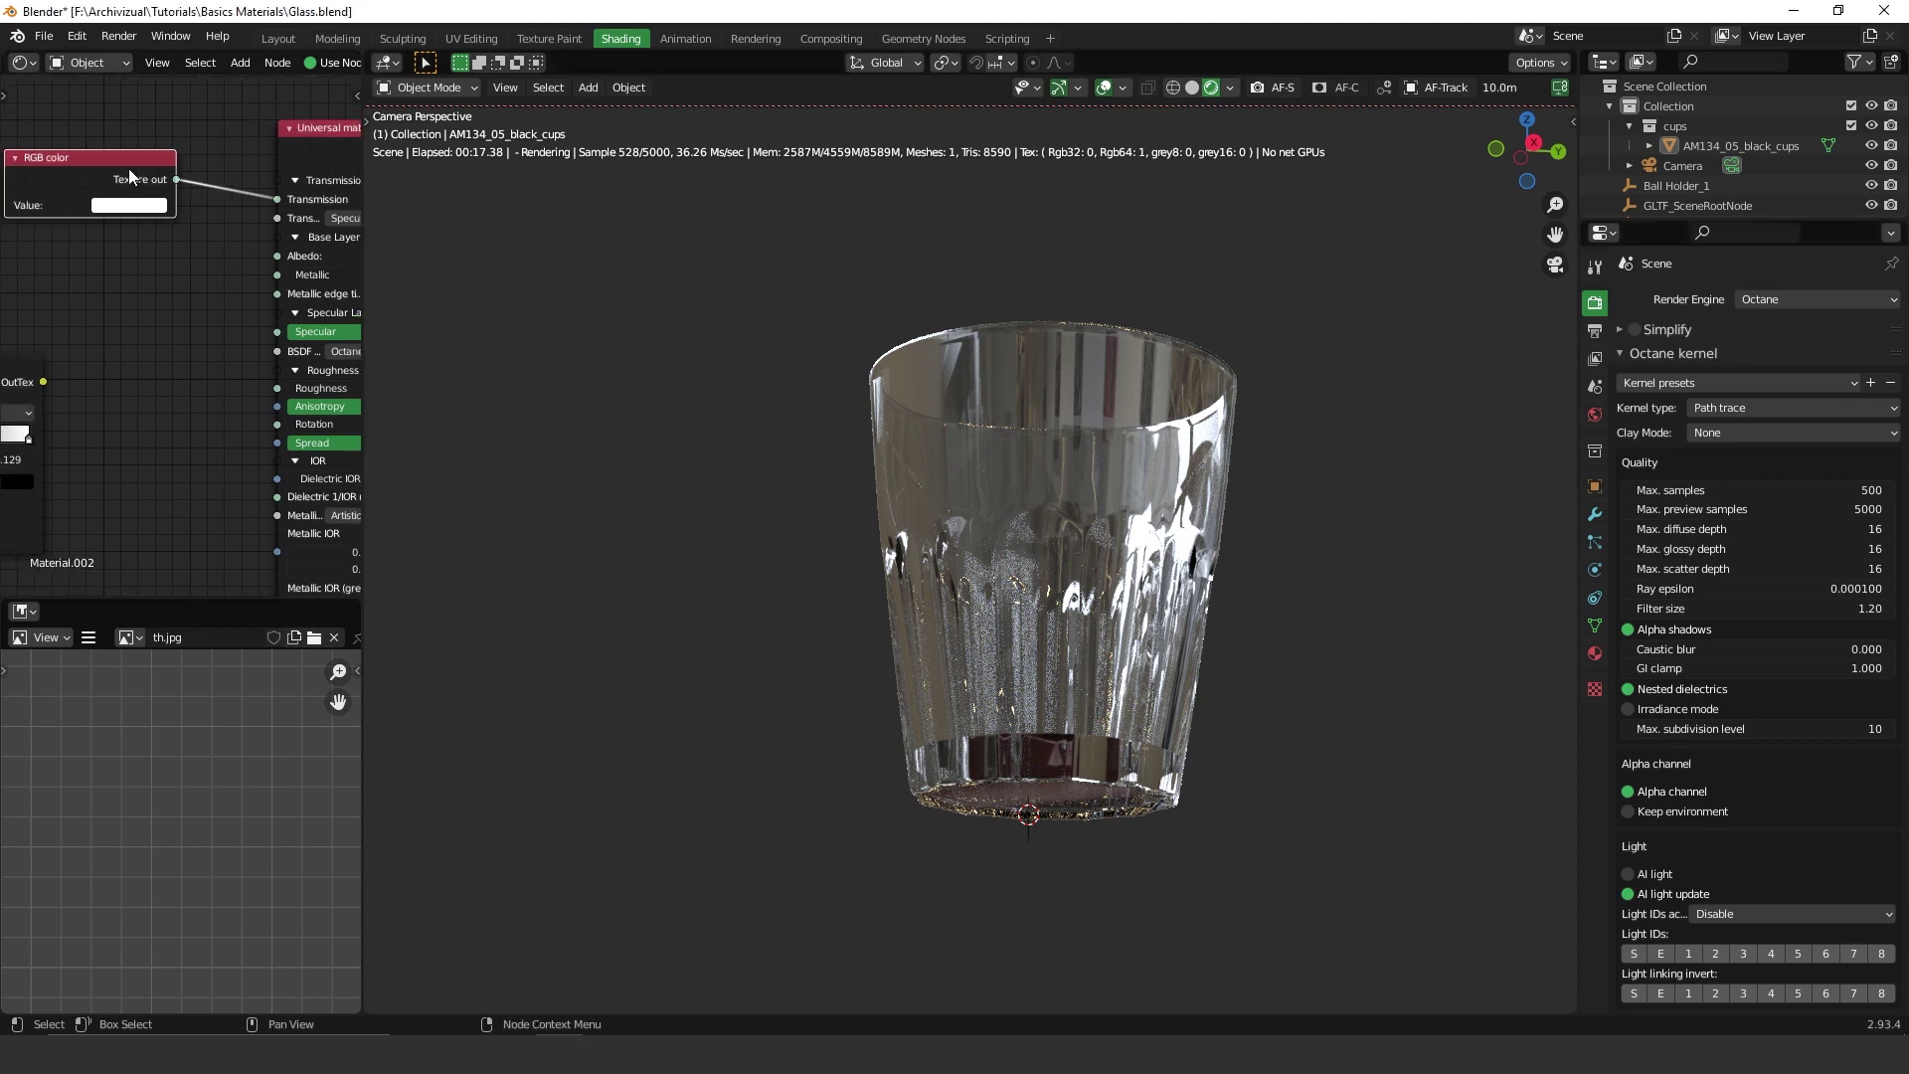
drag(130, 176, 175, 160)
ctrl+scroll(253, 199, down, 2)
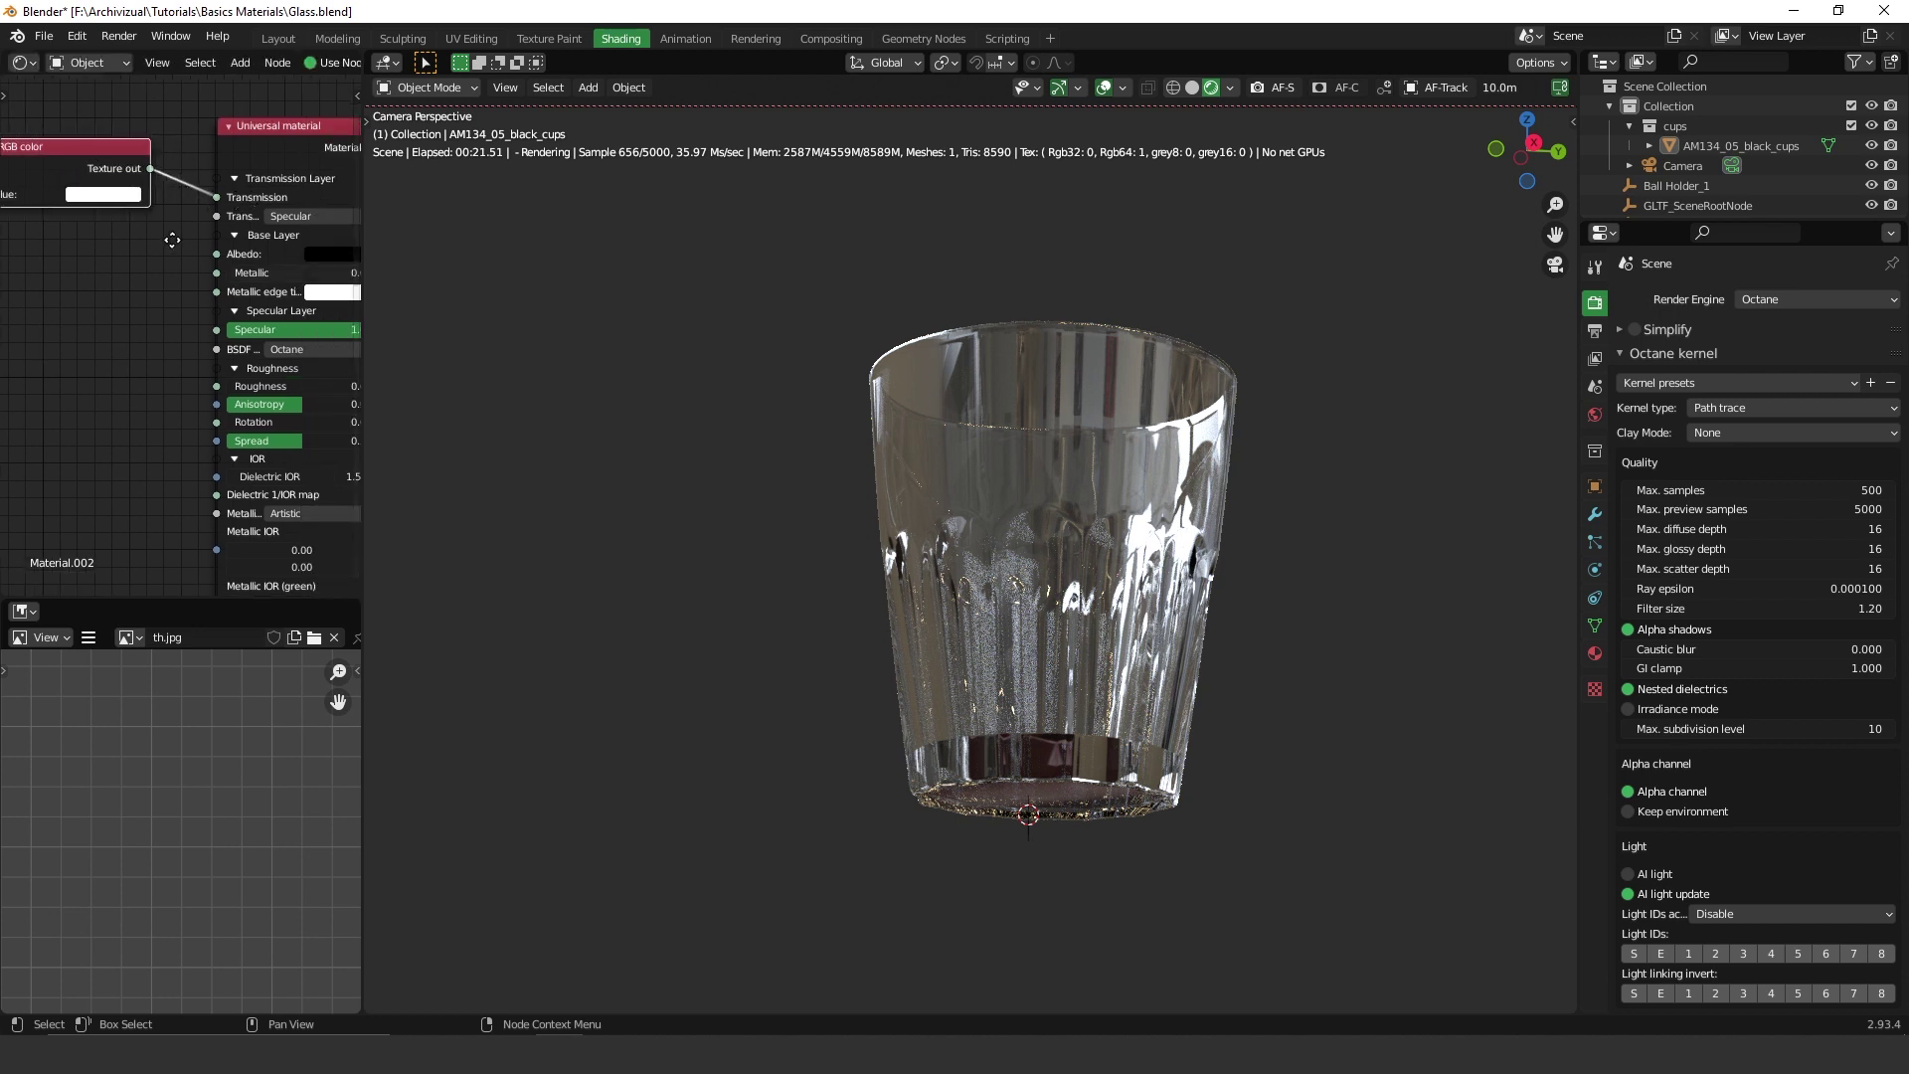
ctrl+scroll(179, 234, down, 3)
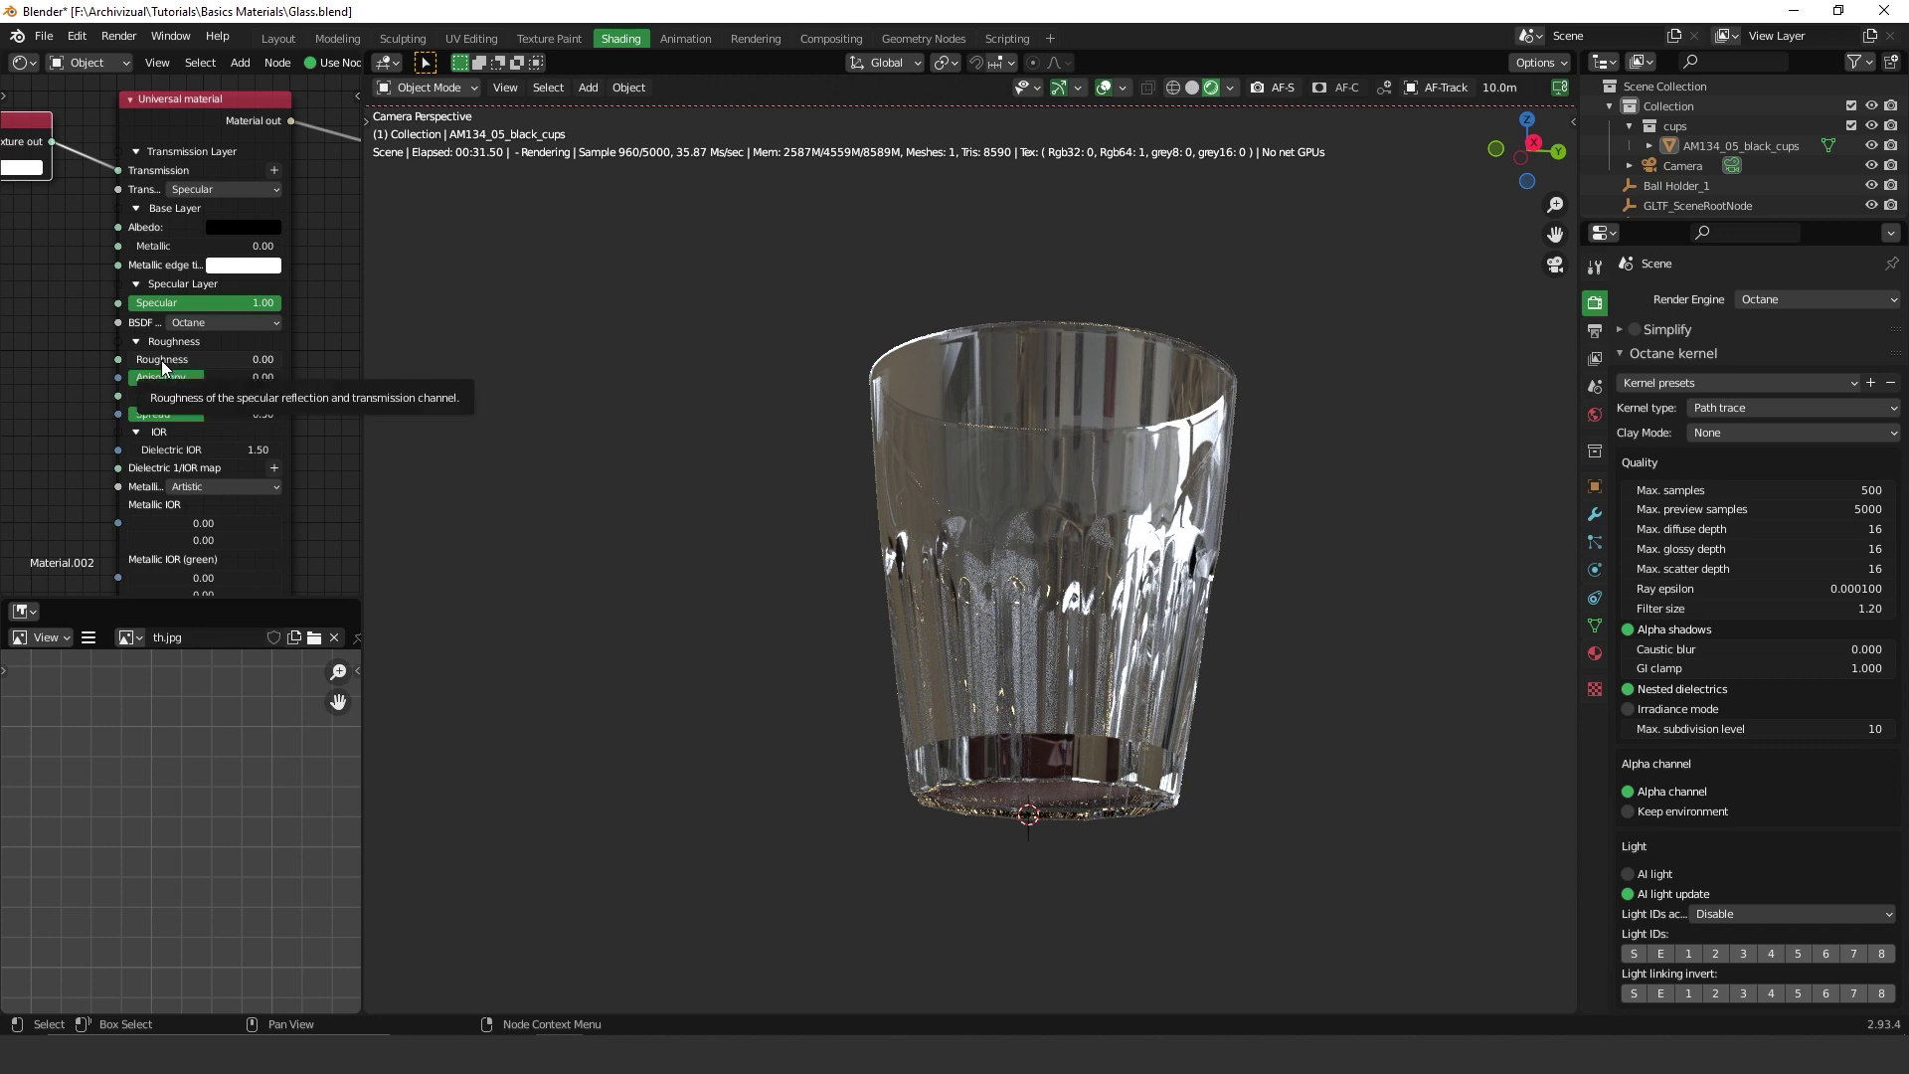
drag(165, 360, 185, 360)
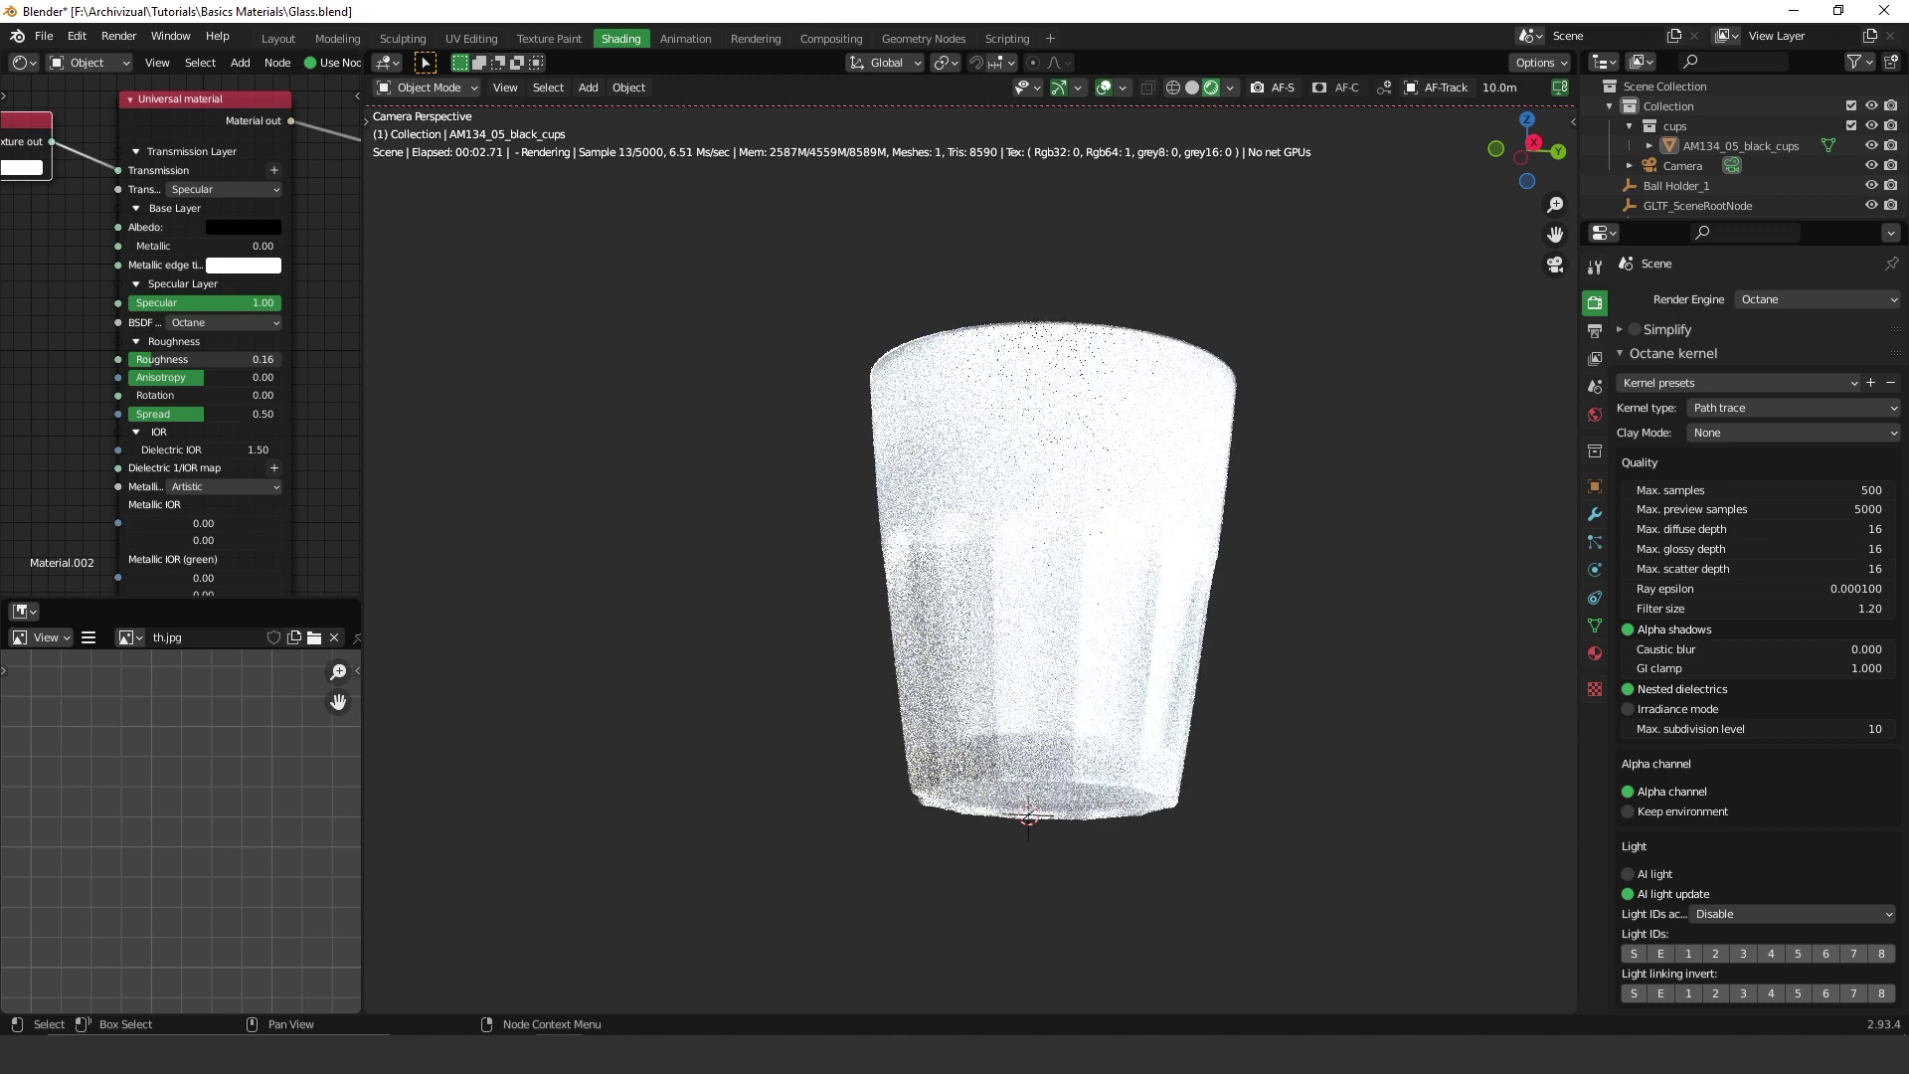
drag(185, 360, 123, 356)
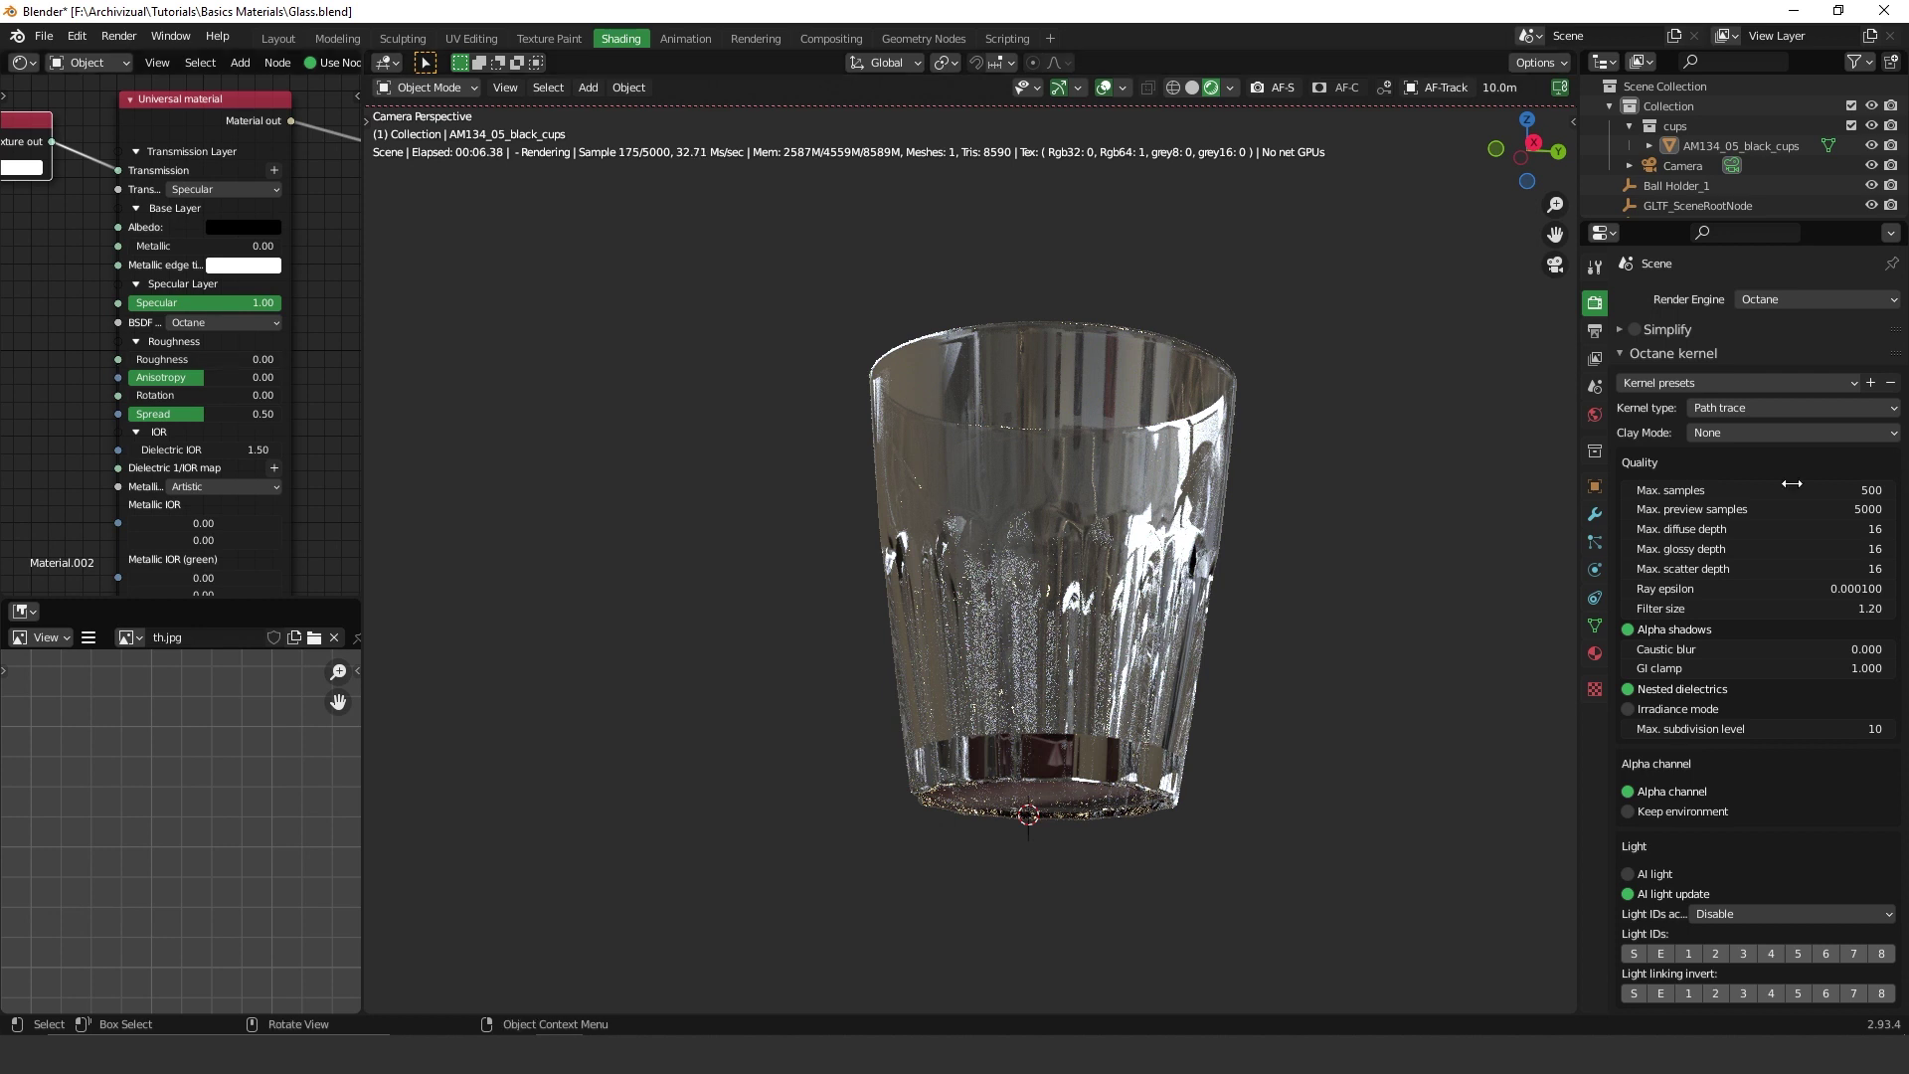
mouse_move(175, 314)
middle_down()
mouse_move(211, 312)
mouse_move(111, 344)
mouse_move(338, 316)
mouse_move(155, 320)
mouse_move(169, 298)
middle_up()
scroll(185, 213, up, 1)
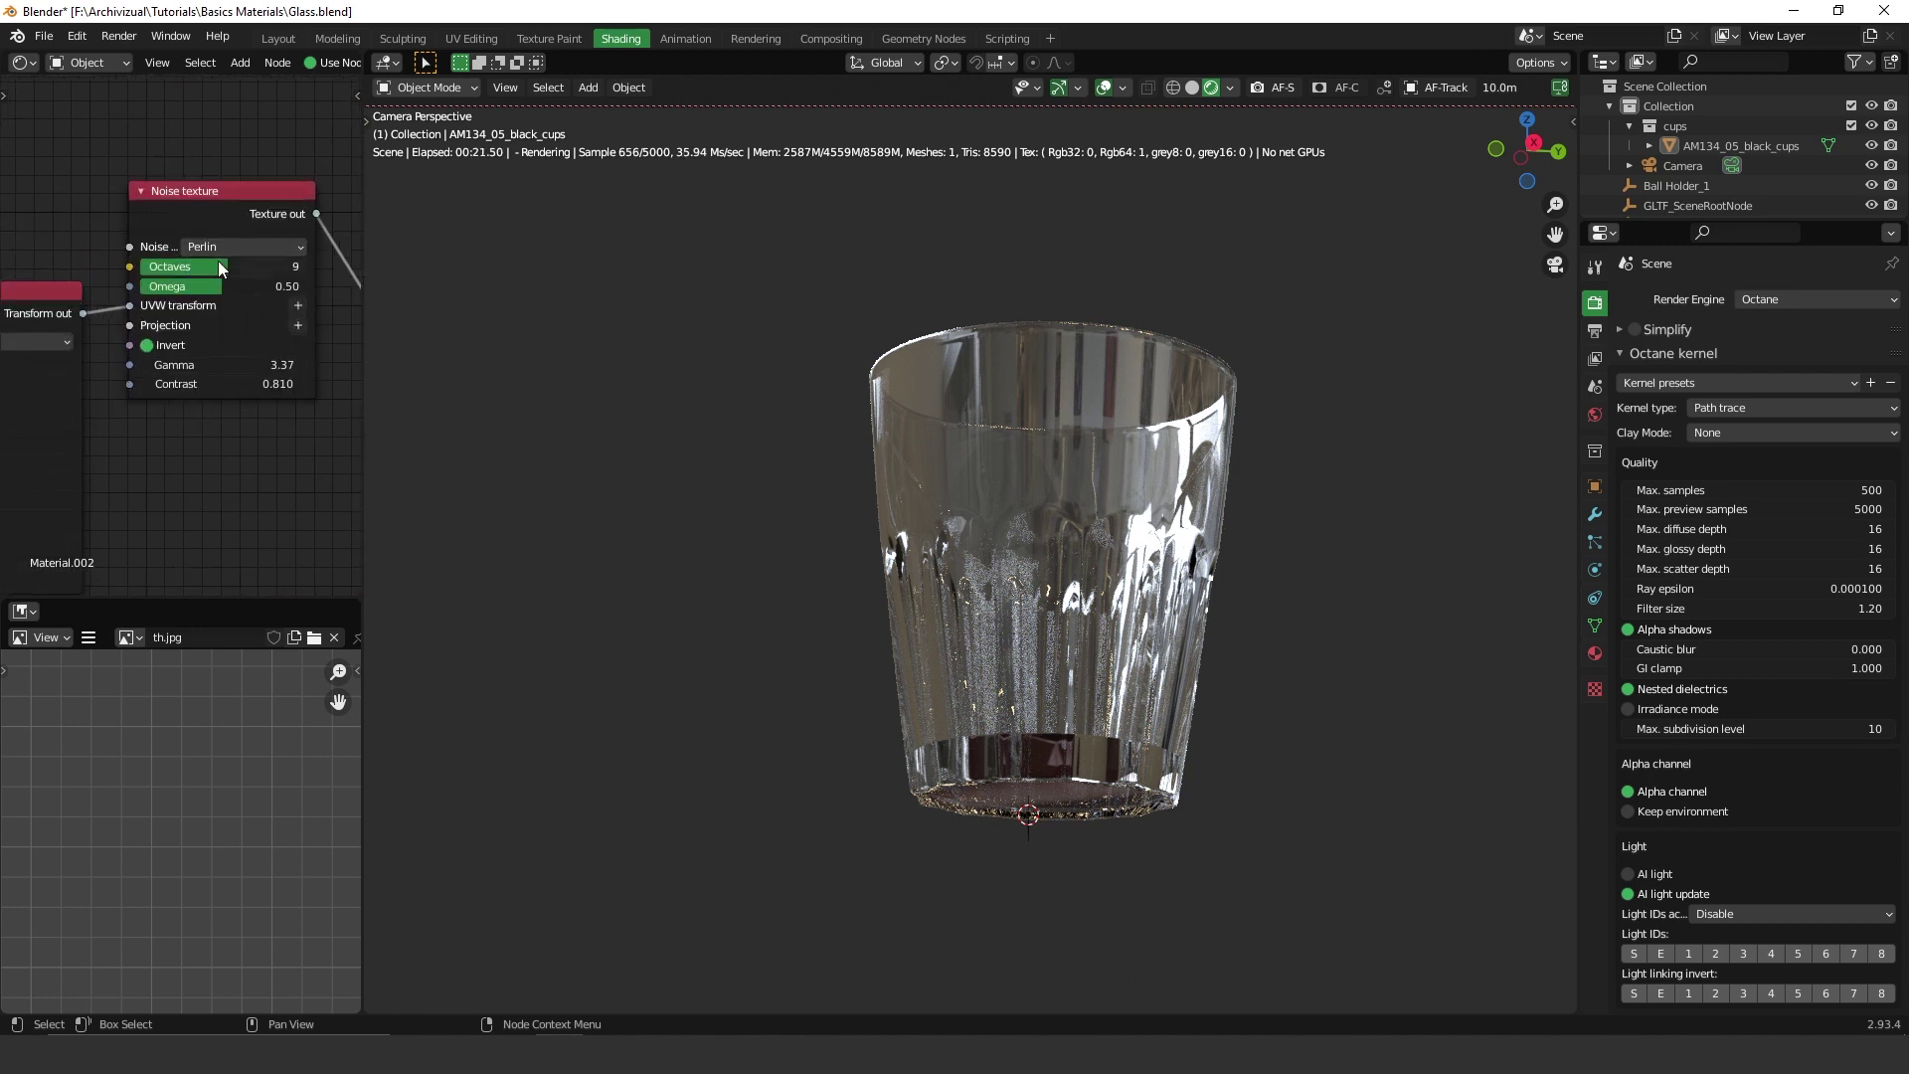
middle_drag(197, 240, 271, 170)
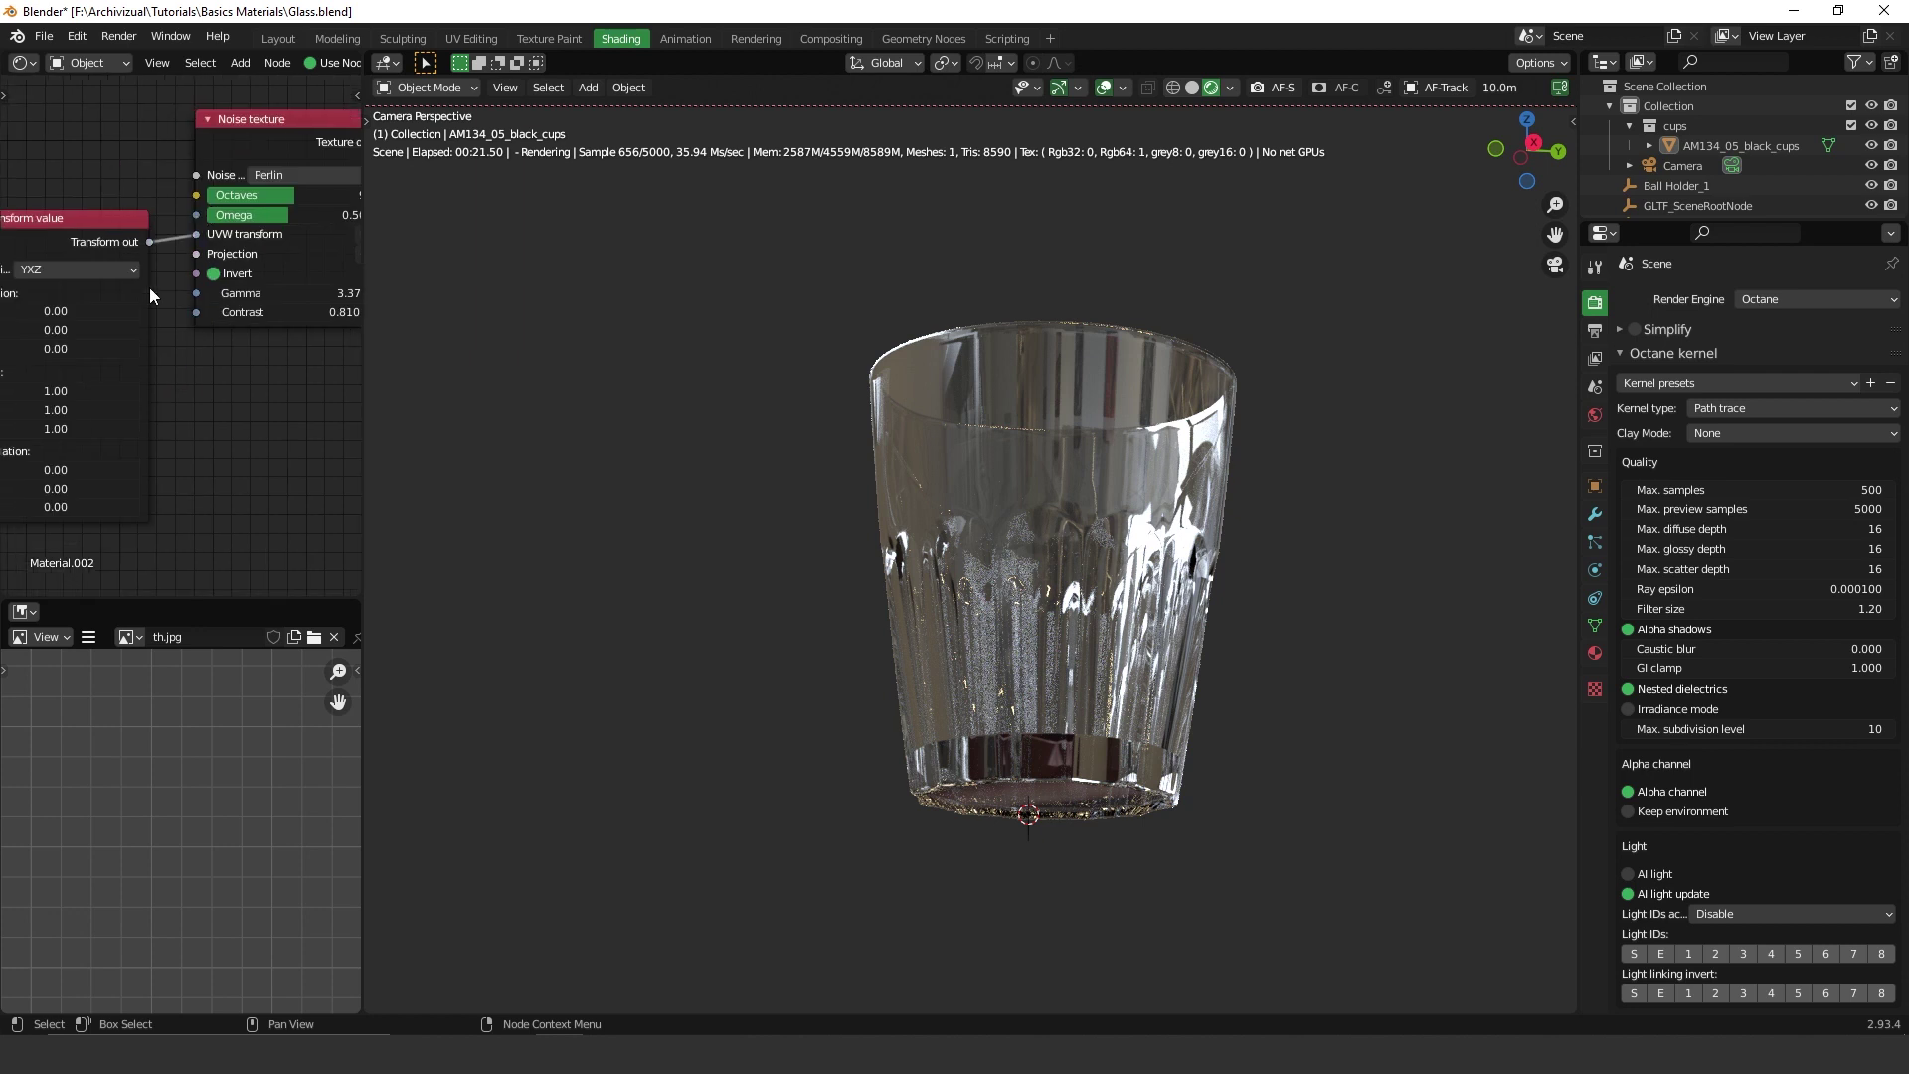
middle_drag(34, 243, 169, 205)
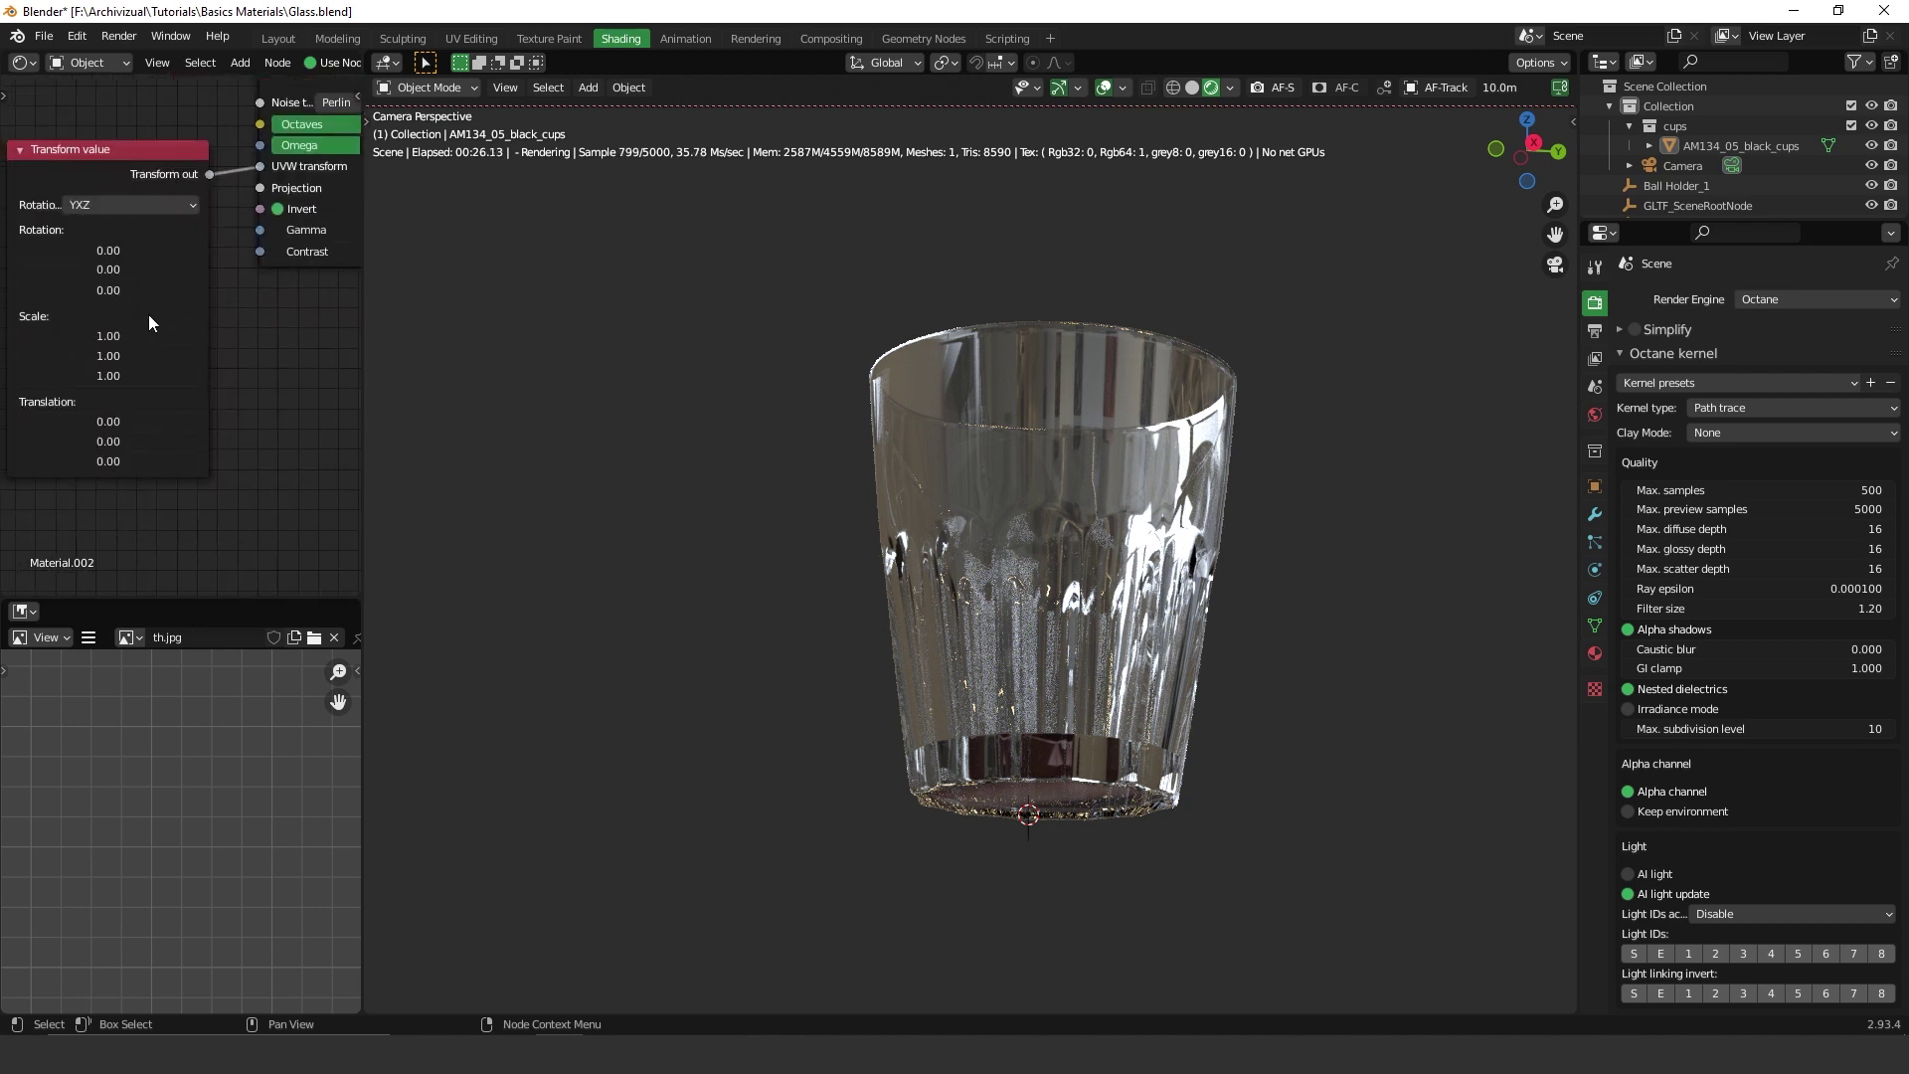
middle_drag(298, 101, 254, 205)
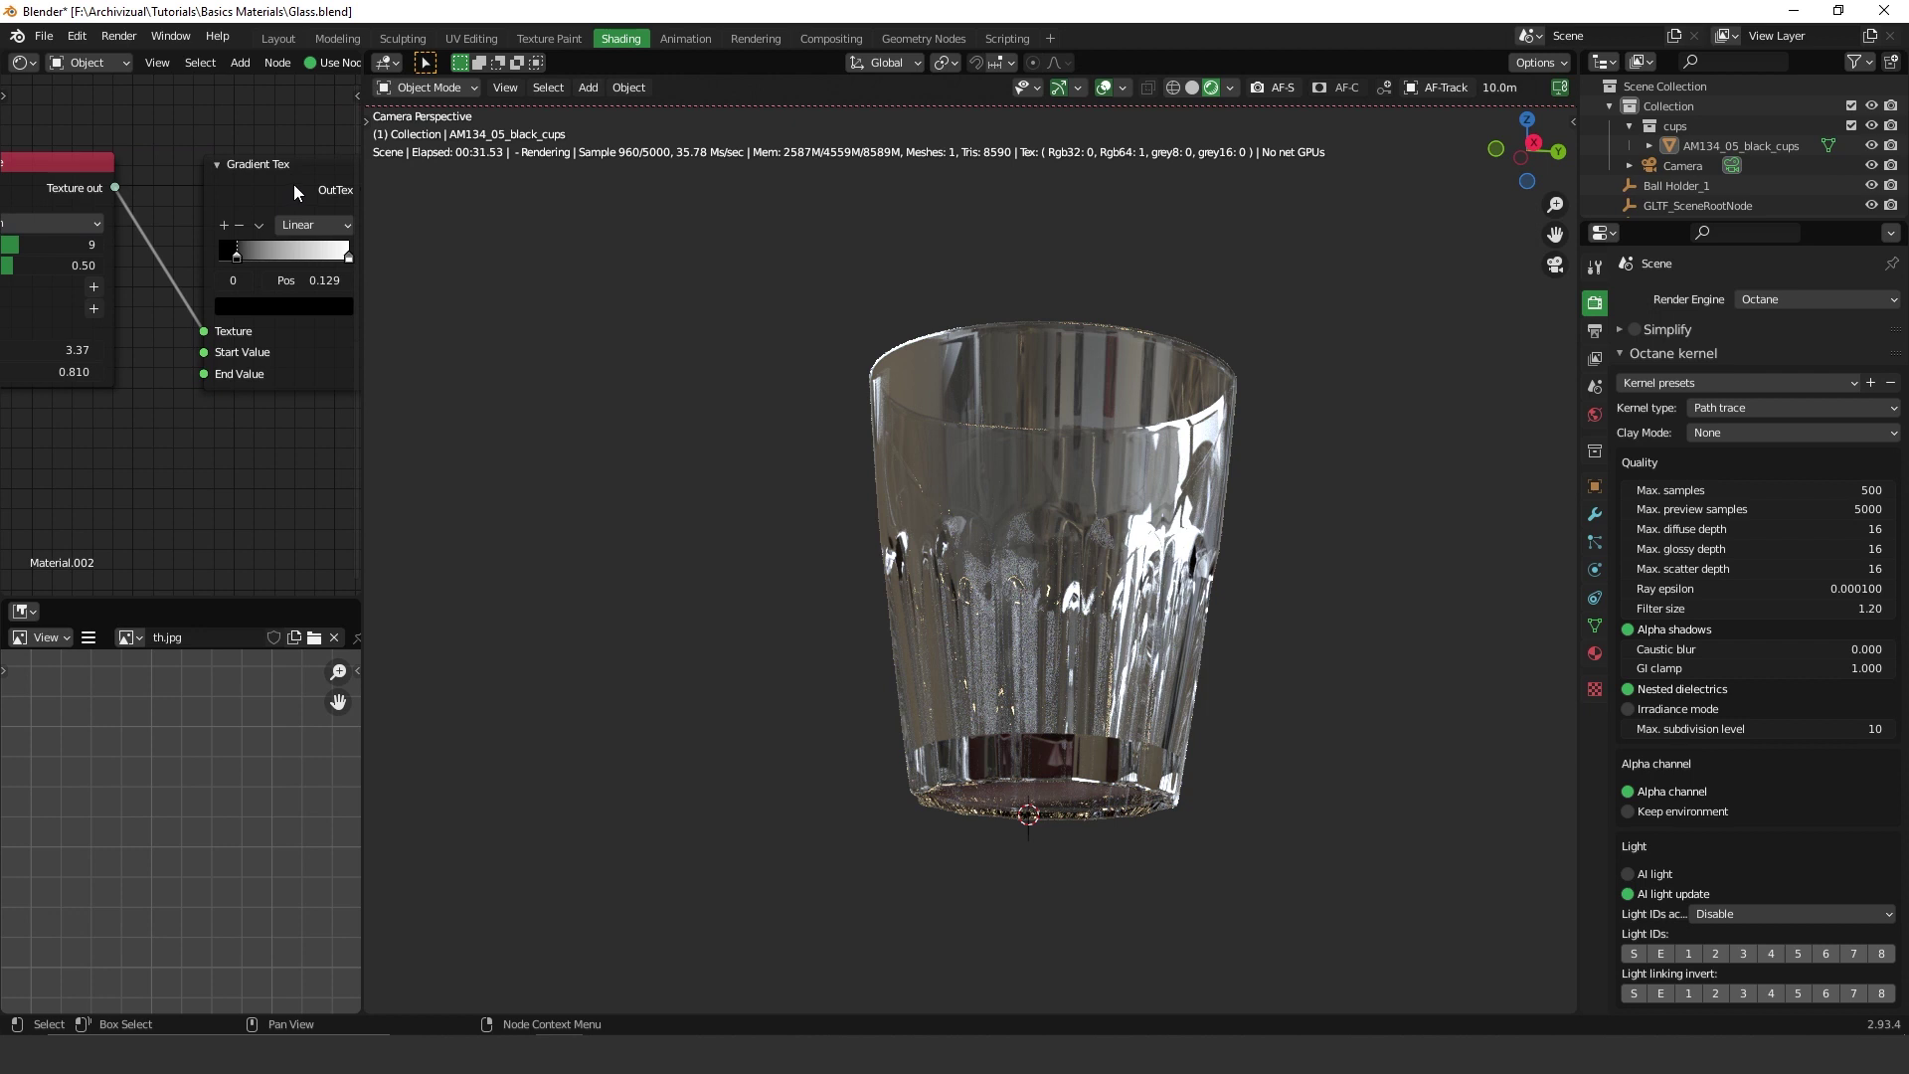
middle_drag(295, 182, 230, 177)
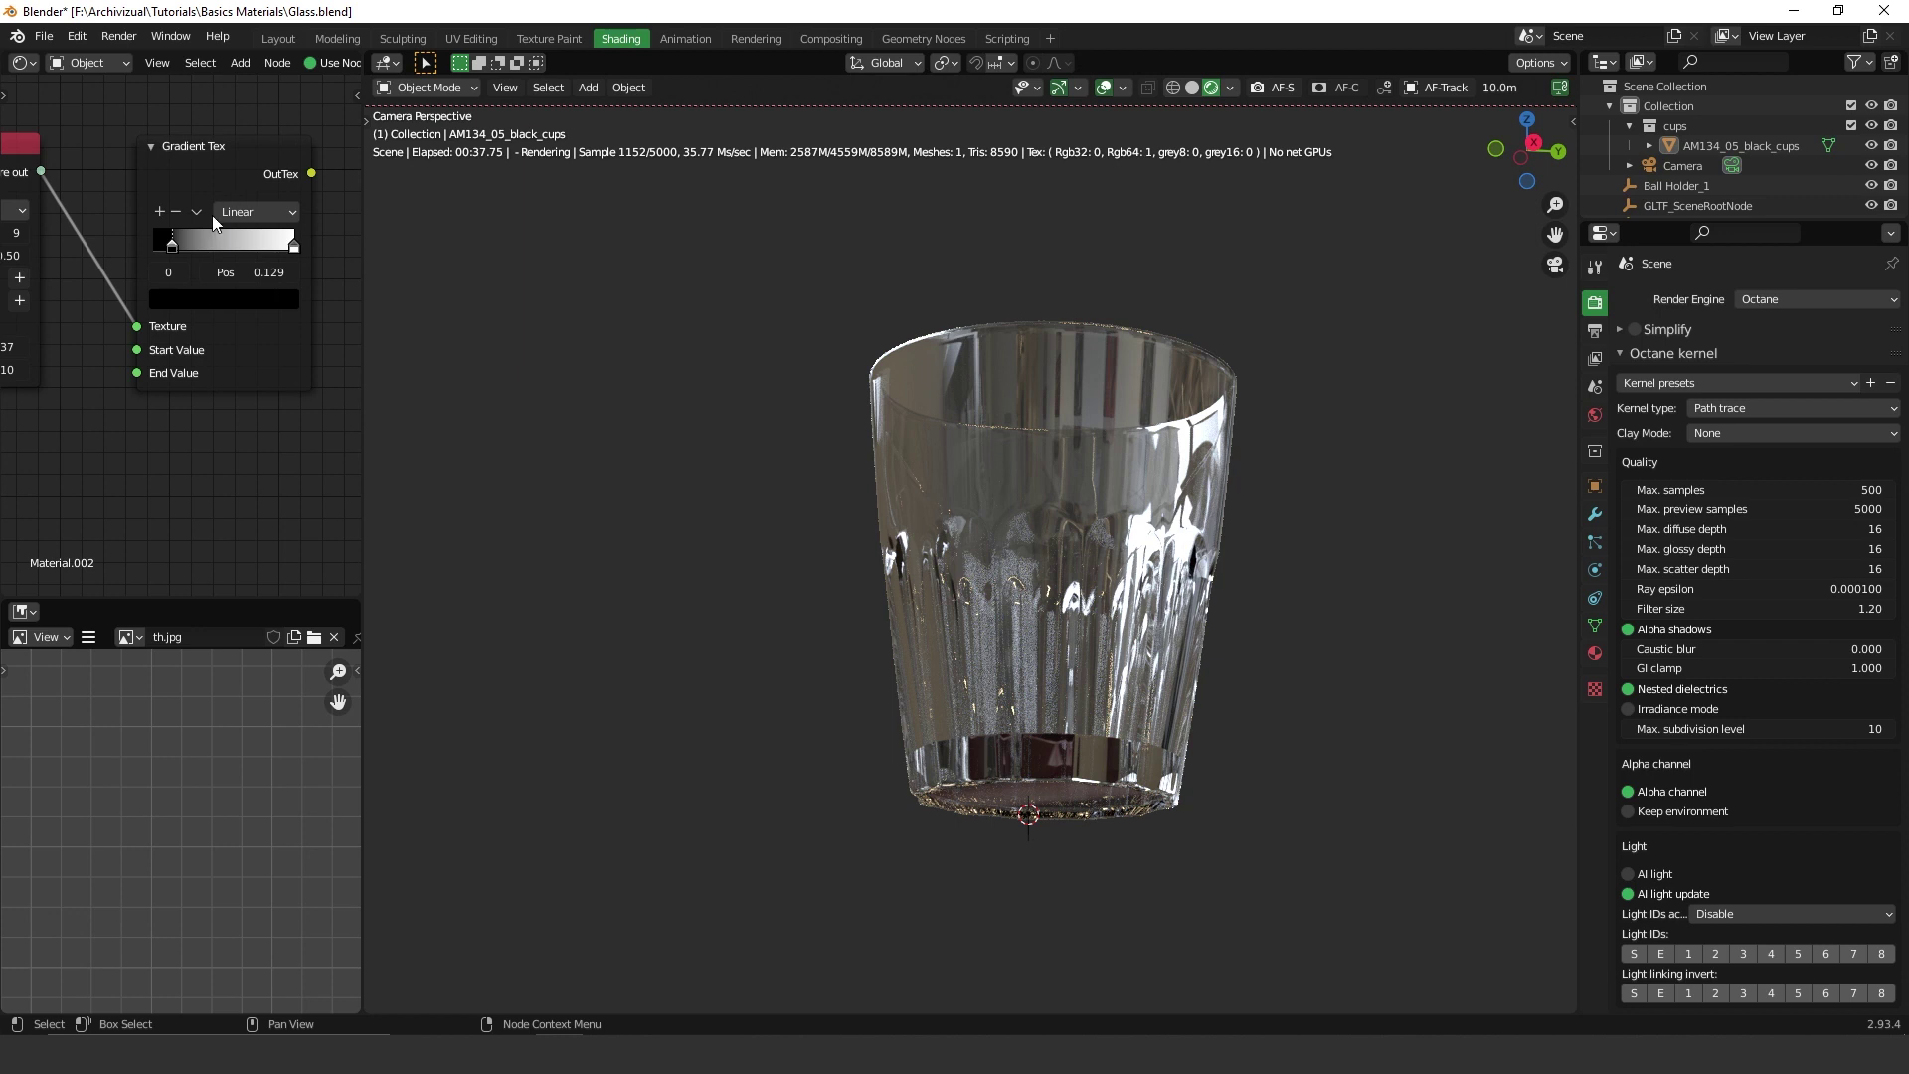
middle_drag(212, 215, 139, 271)
scroll(252, 256, down, 2)
Link the Gradient Tex OutTex output into the Universal material's Roughness input.
middle_drag(253, 256, 108, 274)
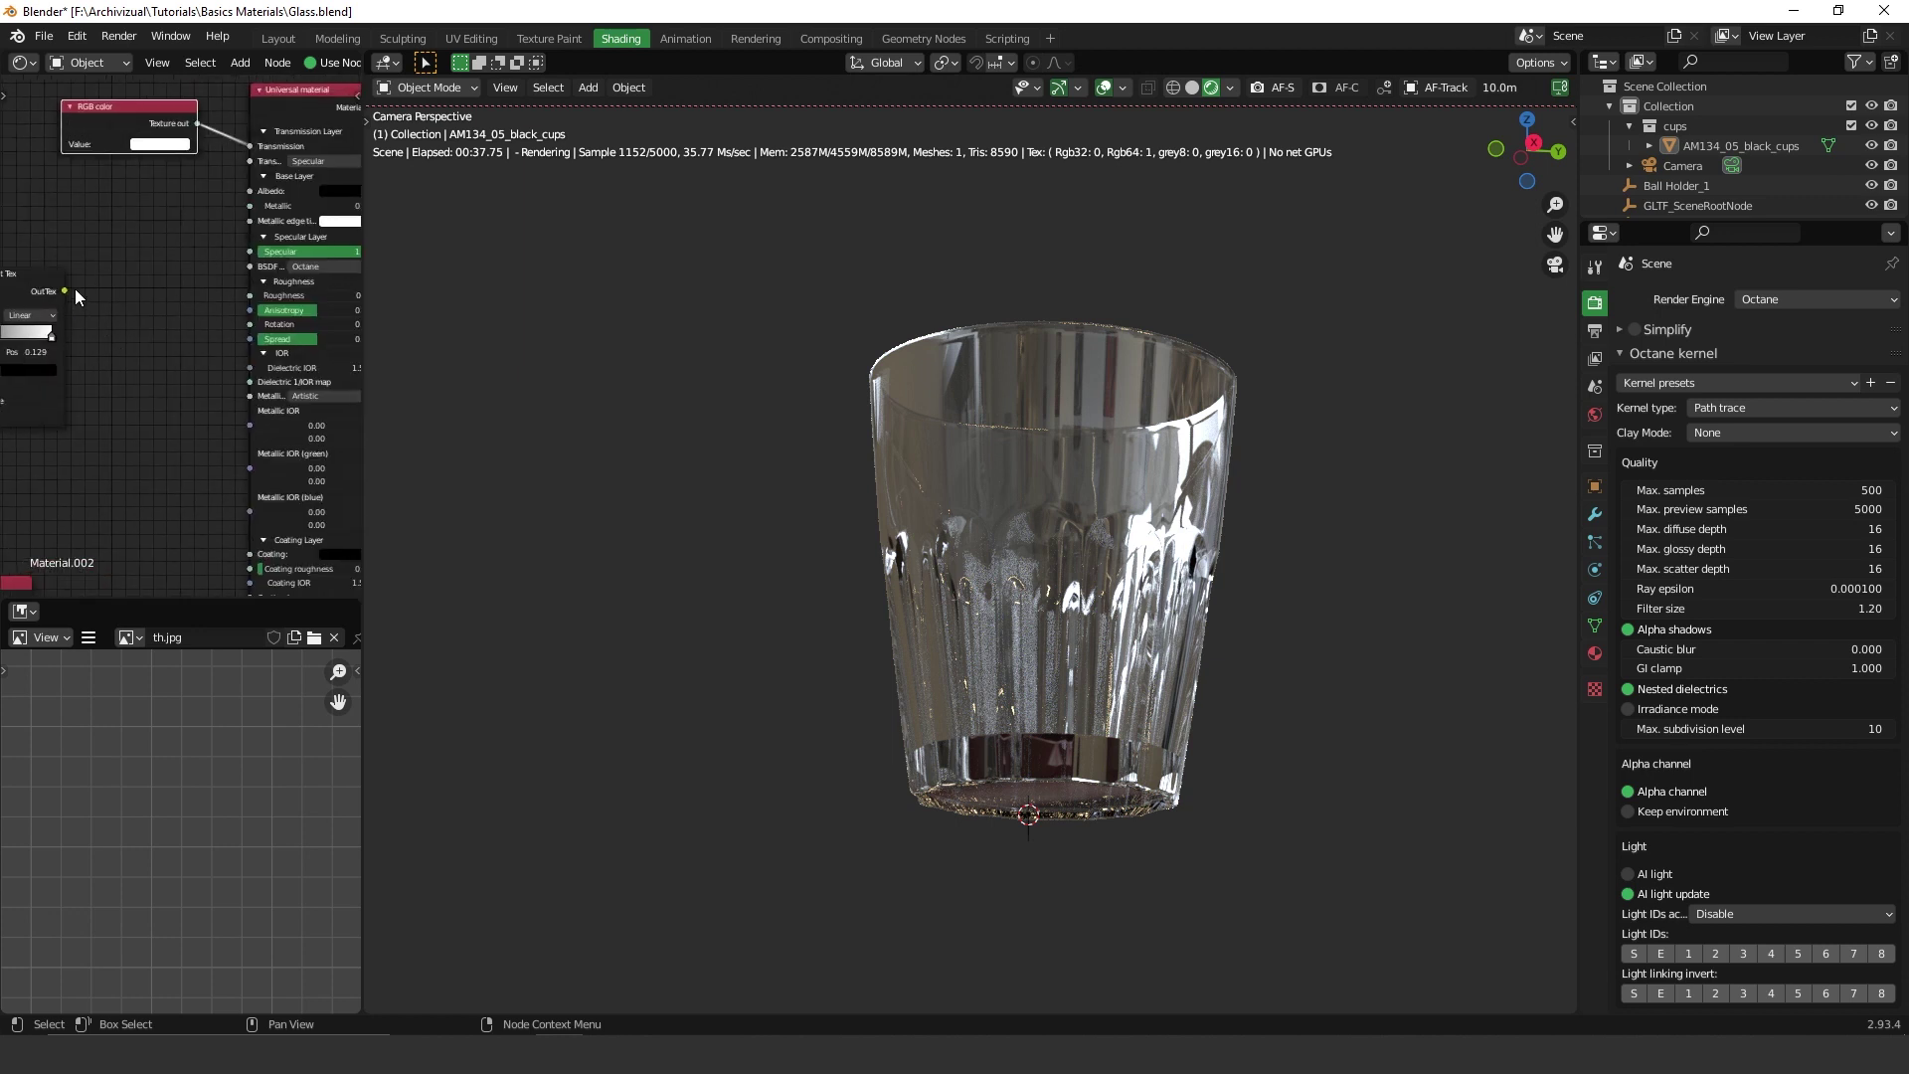
drag(65, 290, 253, 296)
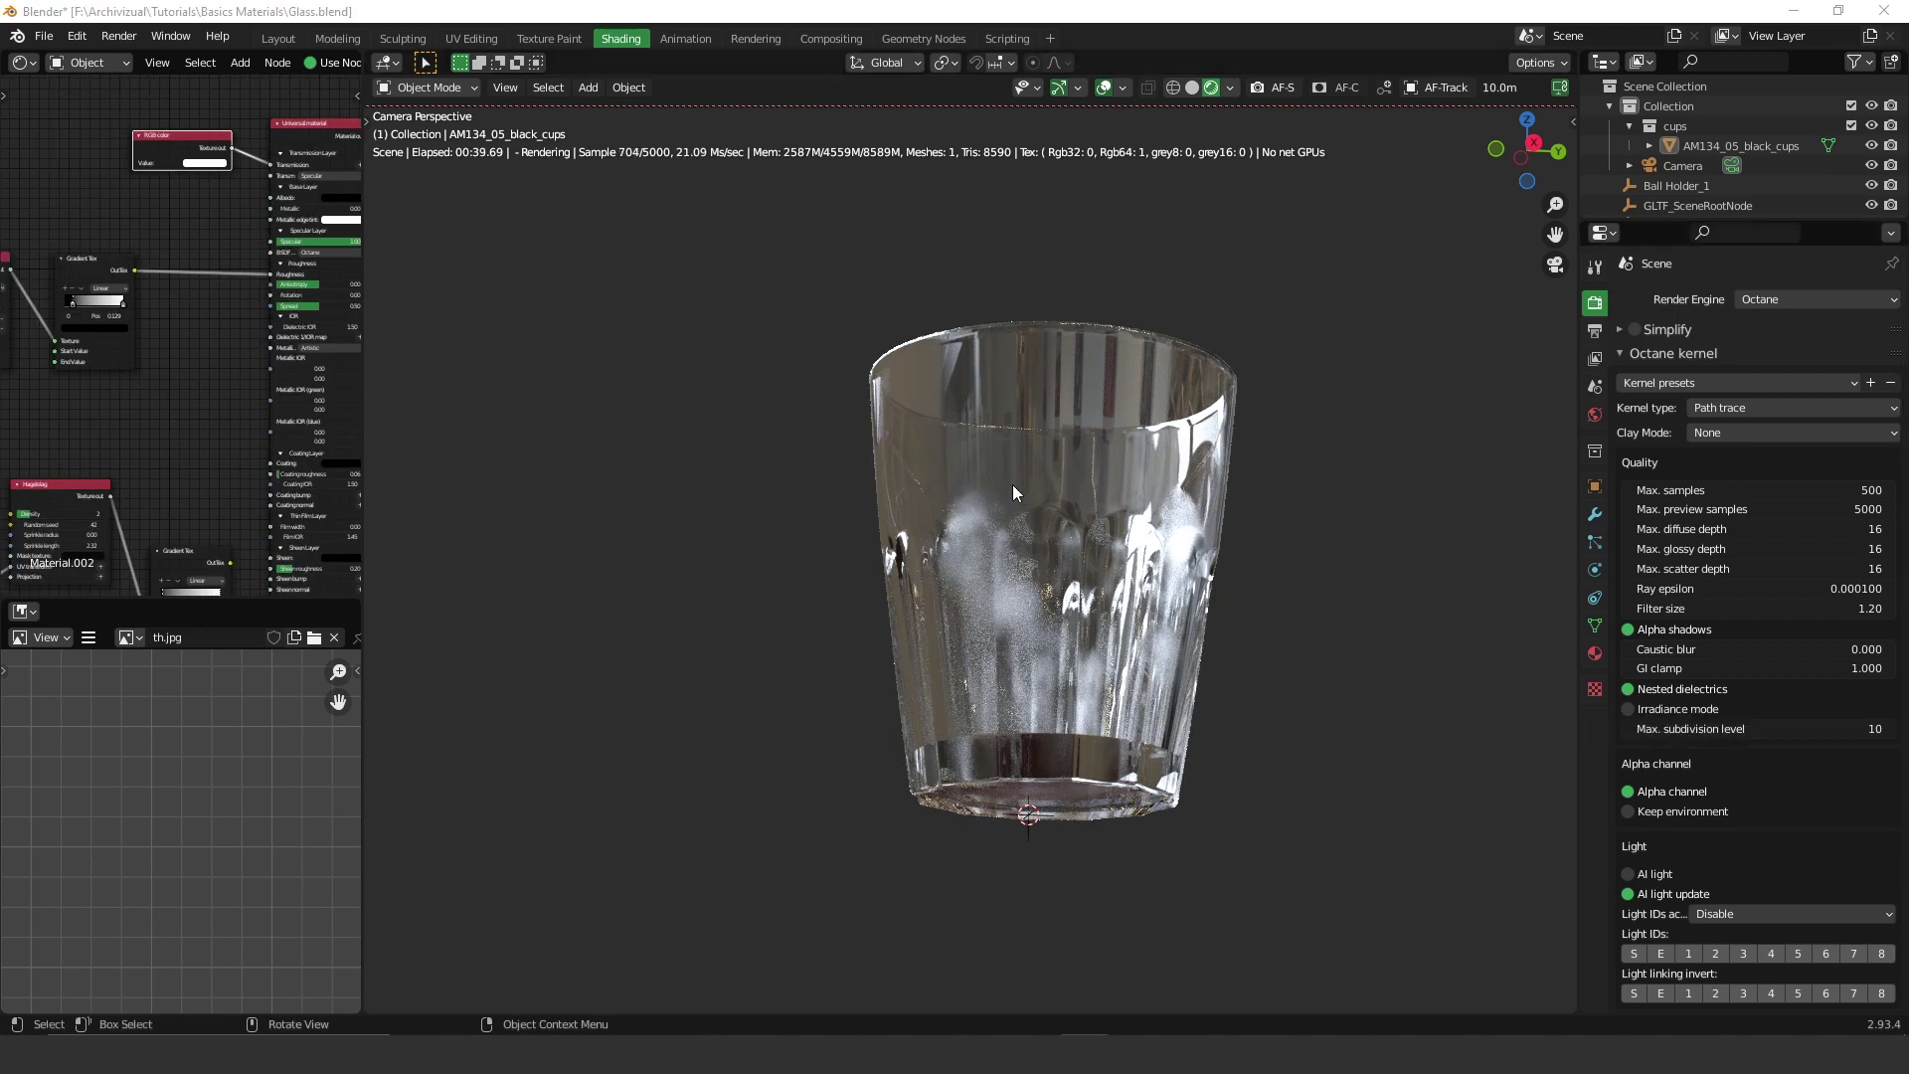
middle_drag(132, 356, 282, 344)
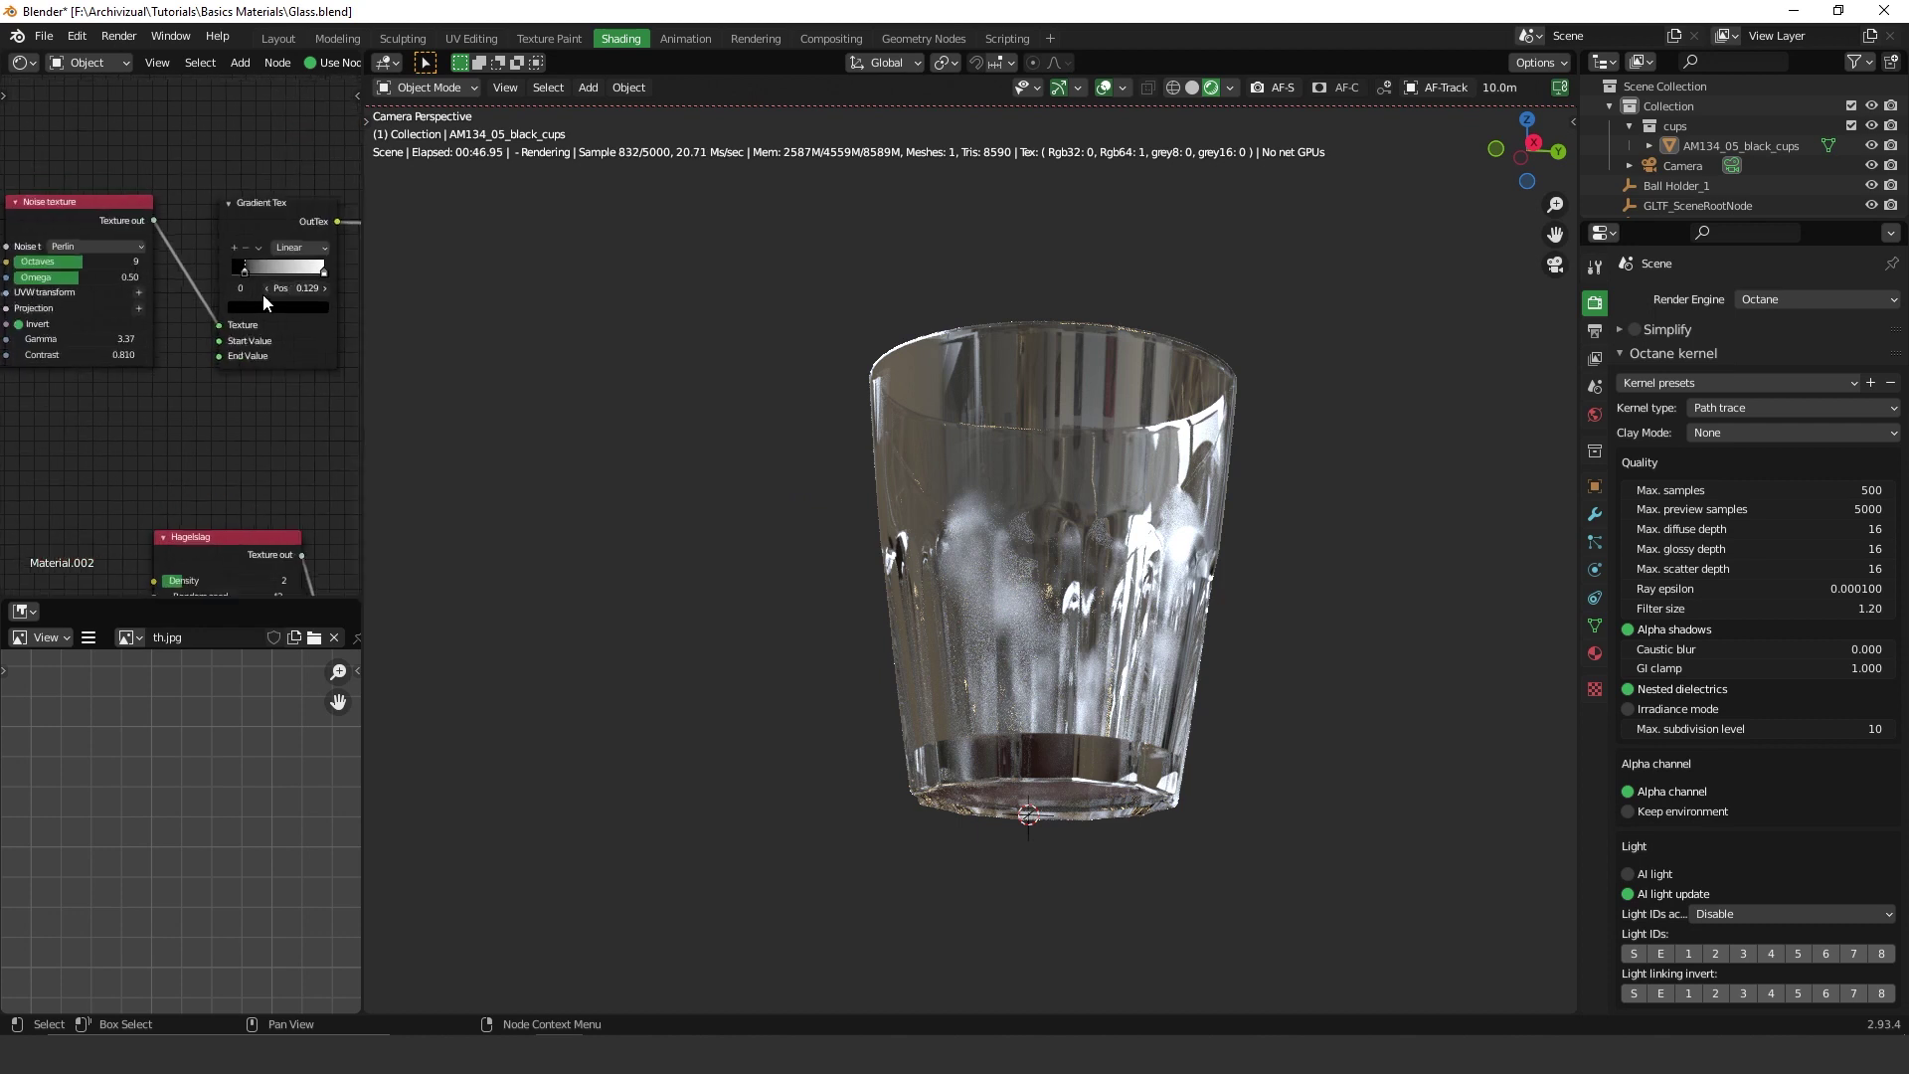
scroll(218, 282, up, 3)
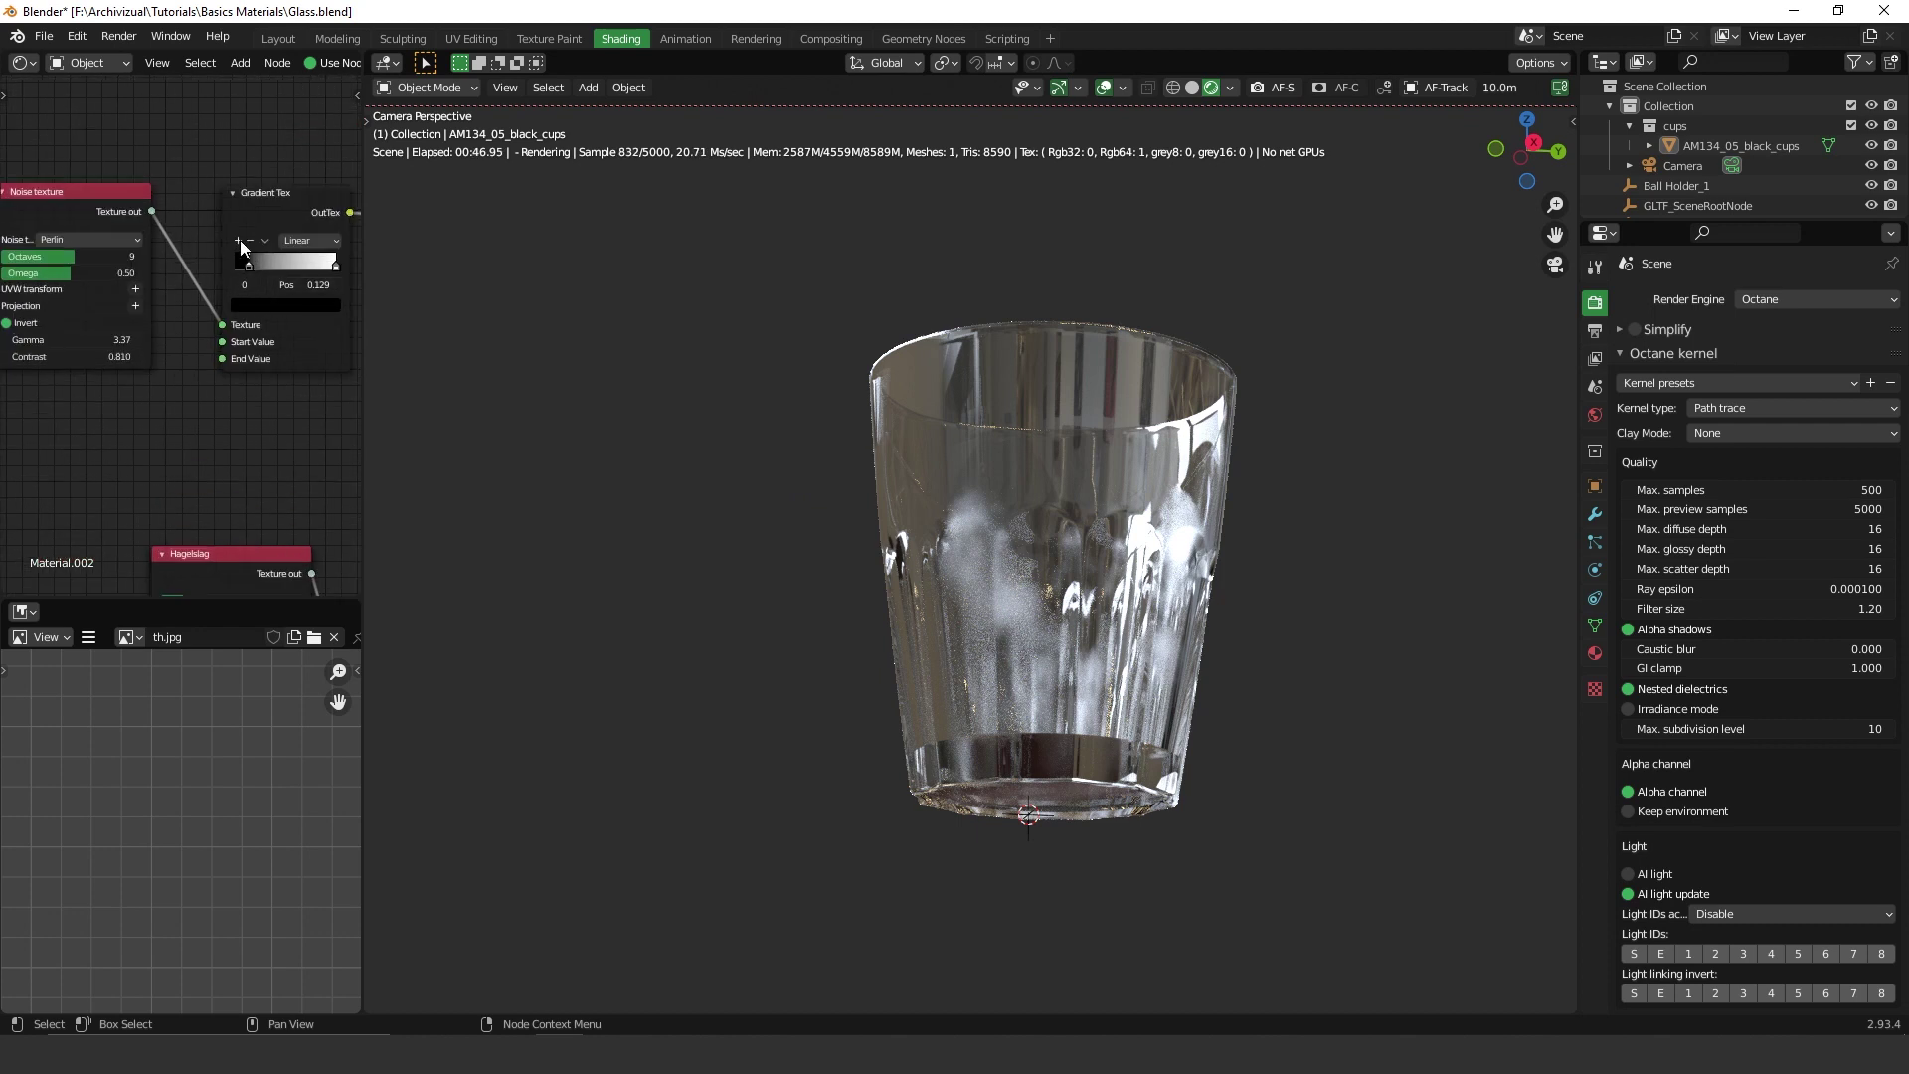
scroll(218, 282, up, 3)
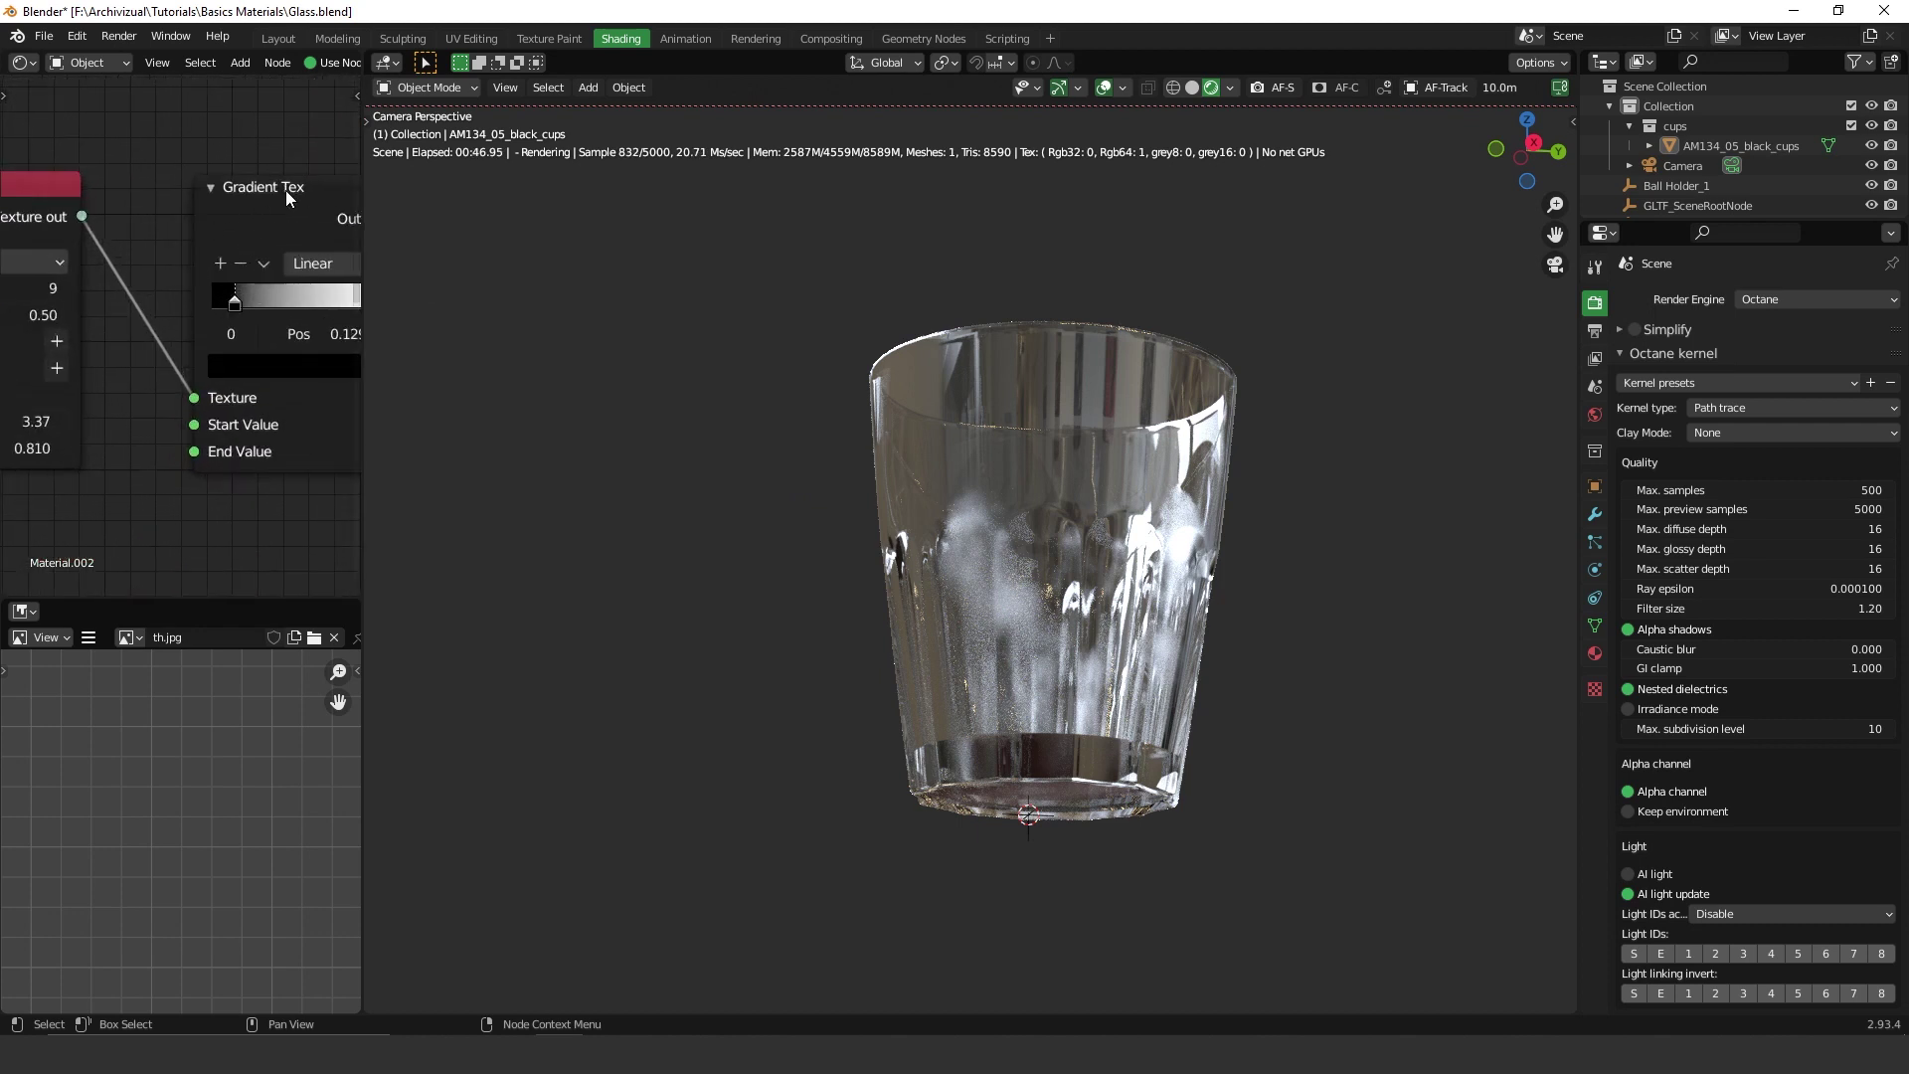
mouse_move(236, 300)
mouse_down()
mouse_move(255, 300)
mouse_move(201, 300)
mouse_up()
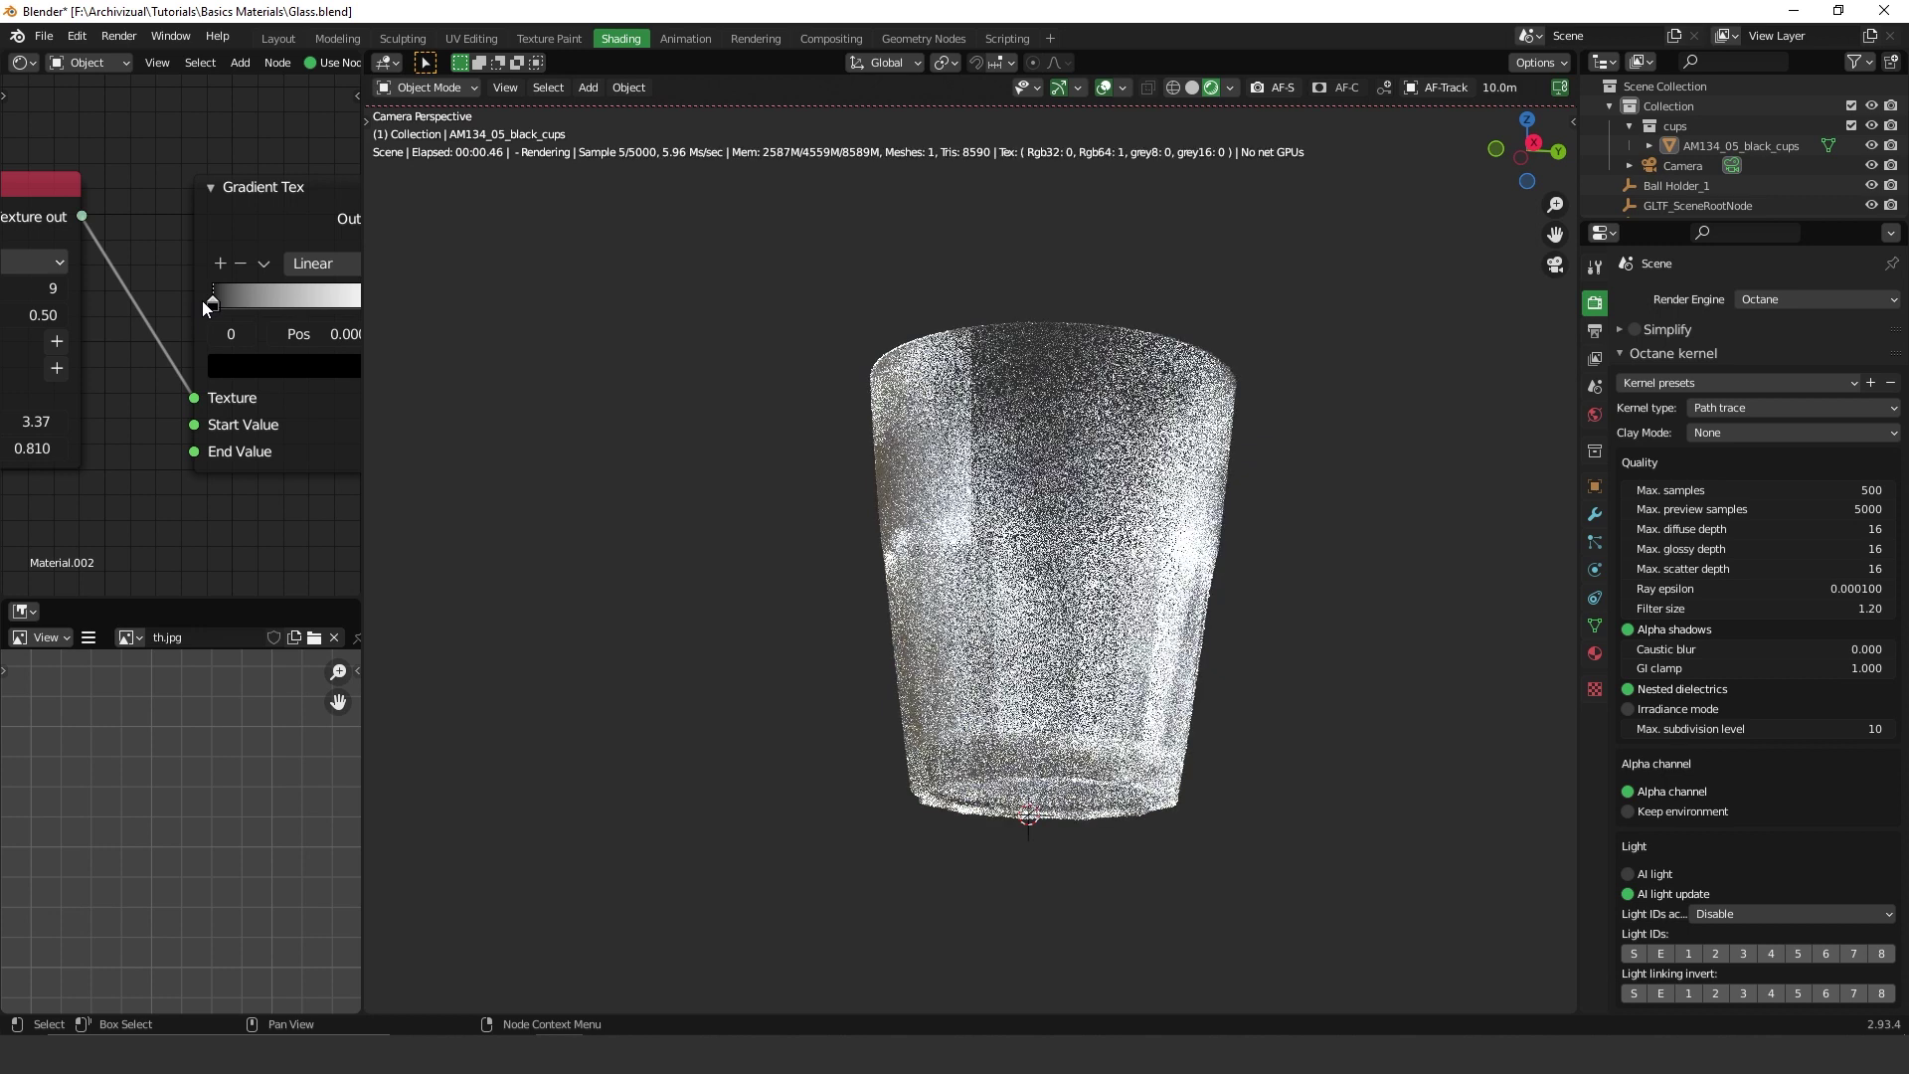
key(ctrl+z)
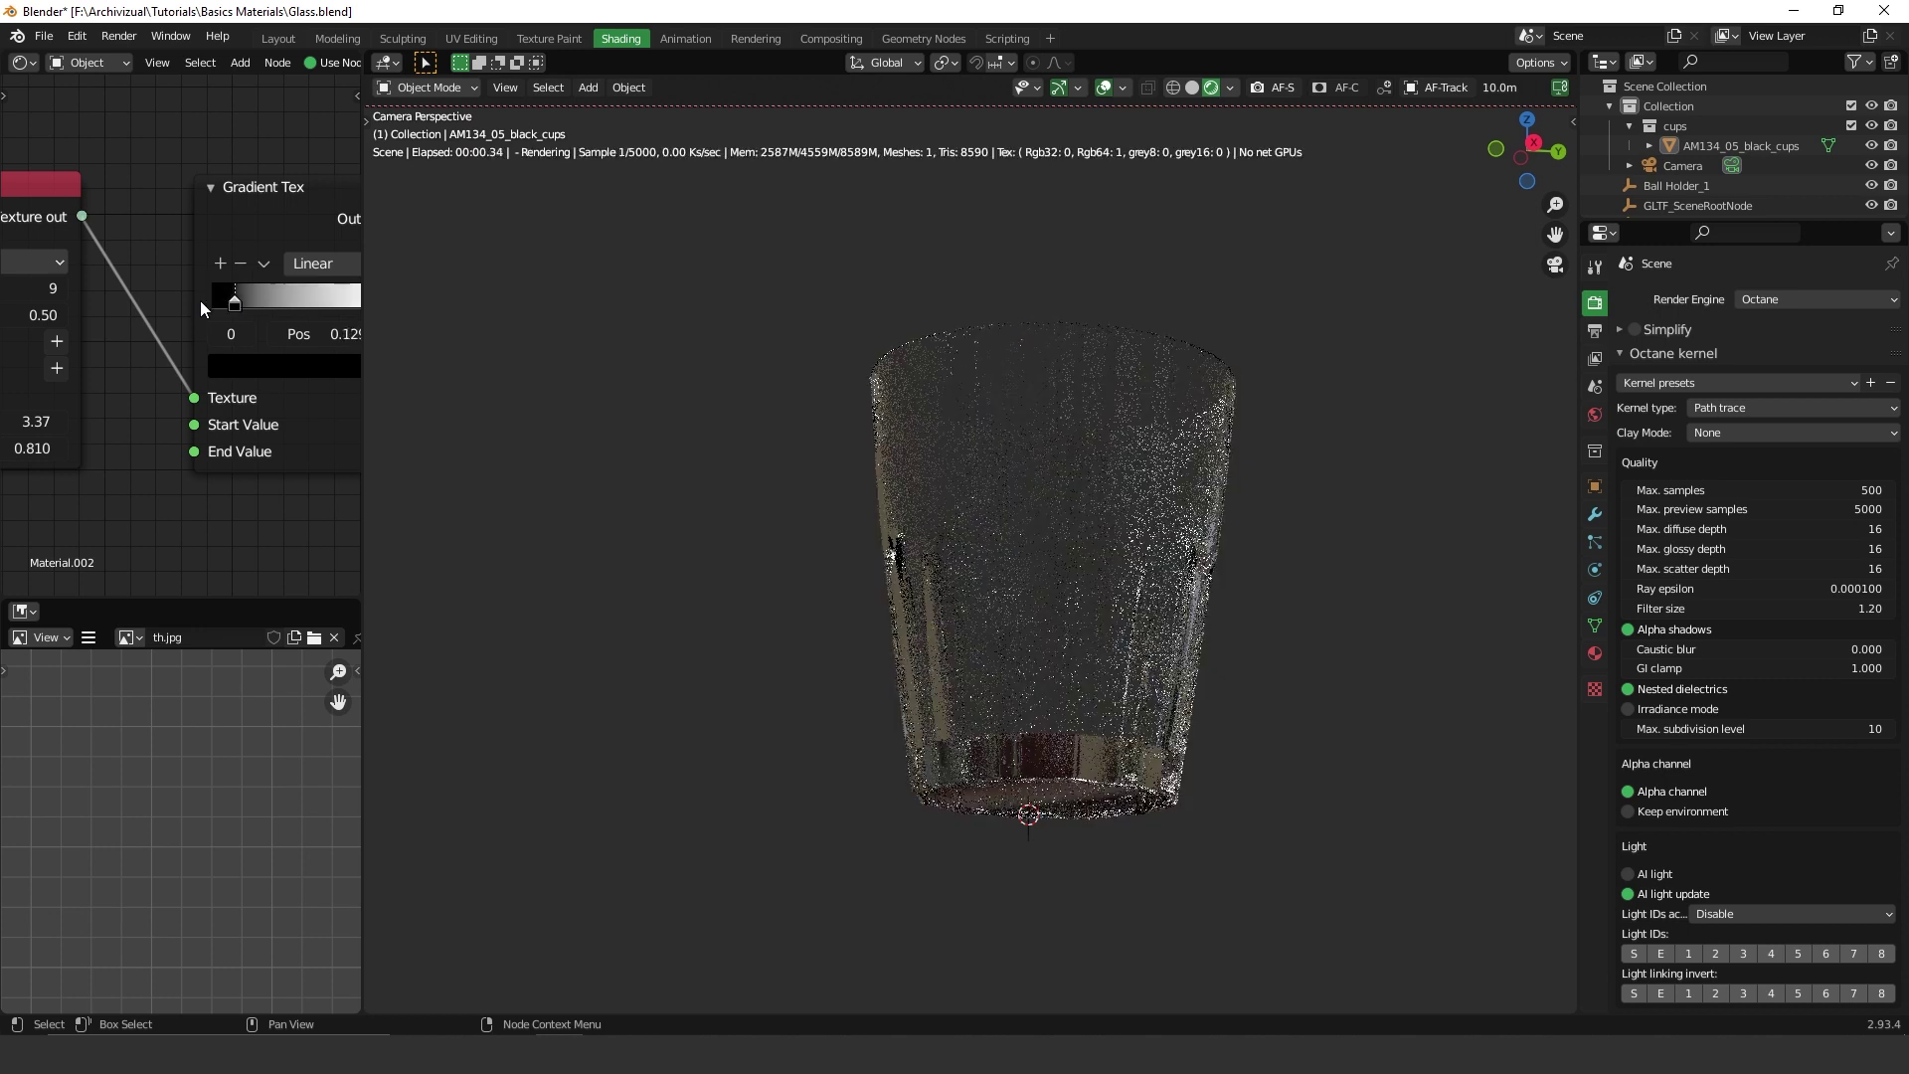
middle_drag(2, 457, 113, 399)
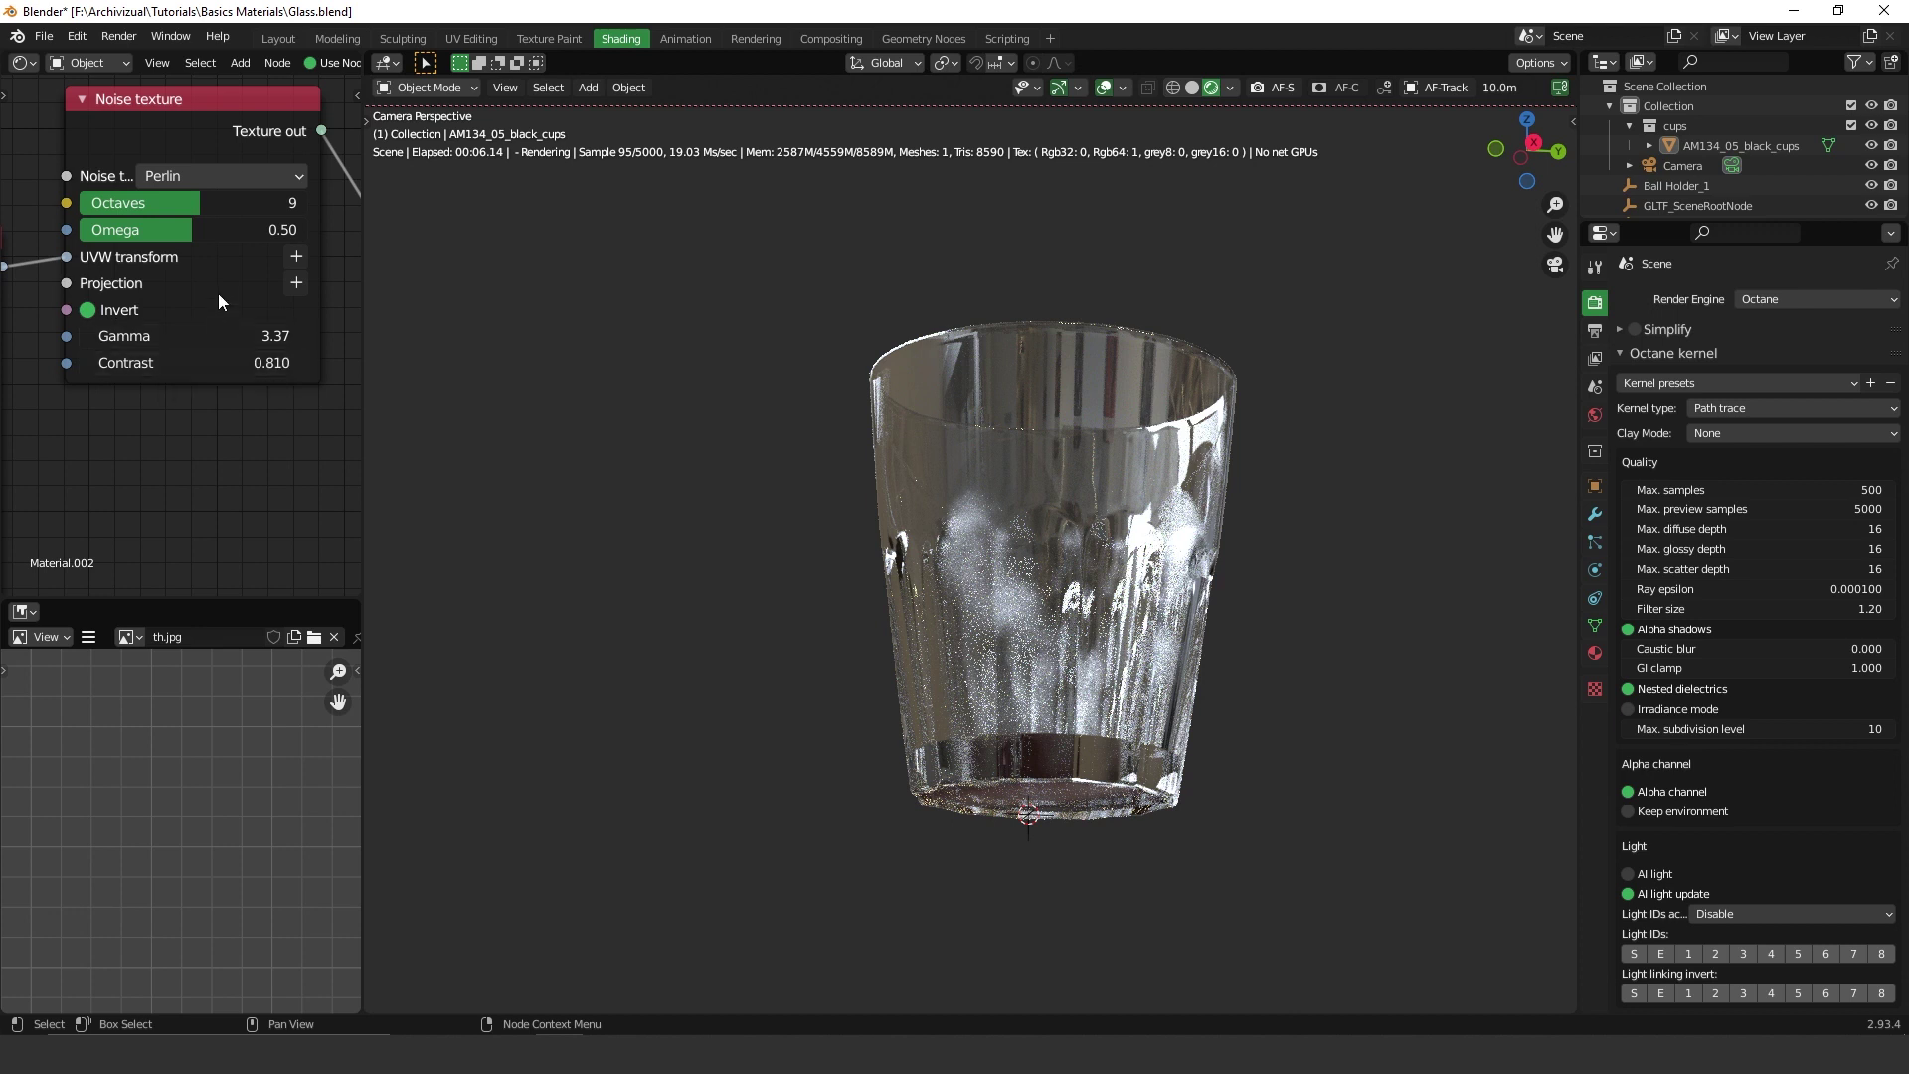
Bring the Transform value node into view and set its three Scale values to 0.5.
middle_drag(174, 251, 42, 304)
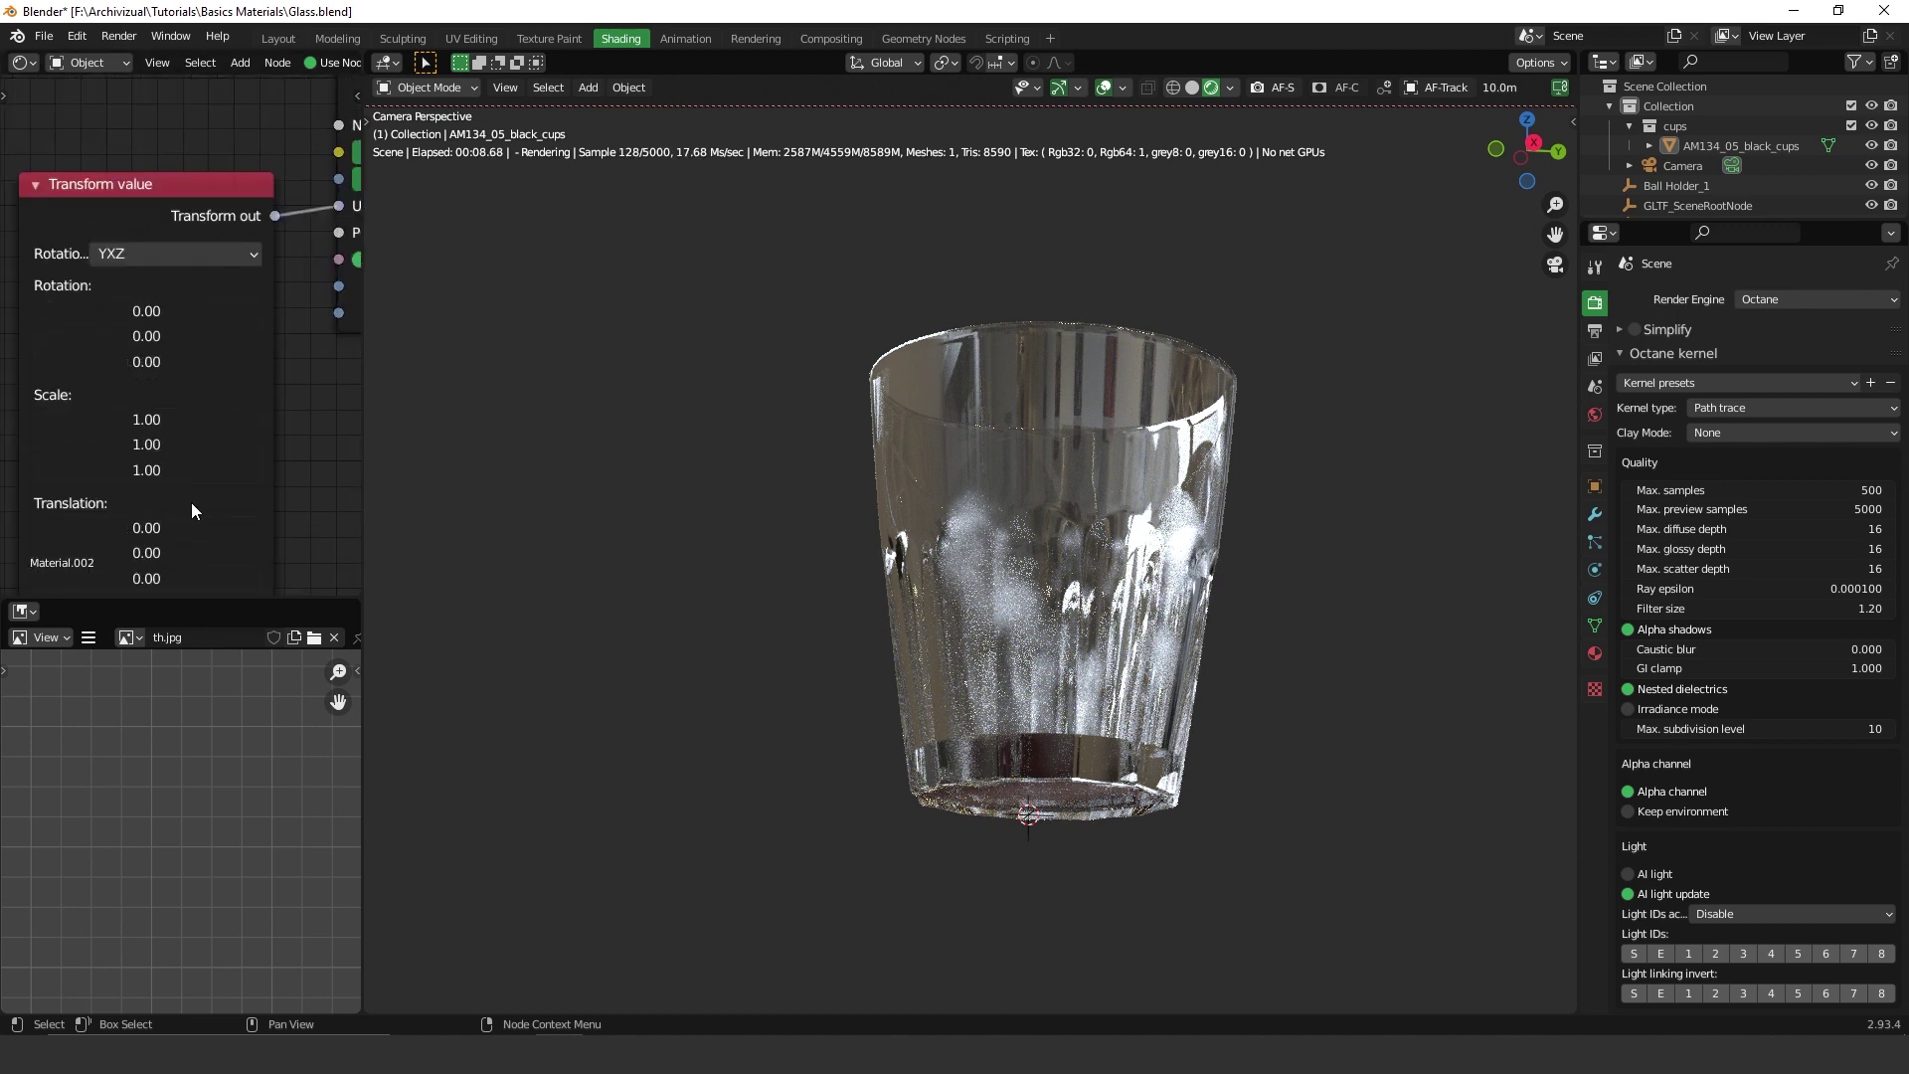
middle_drag(192, 511, 108, 535)
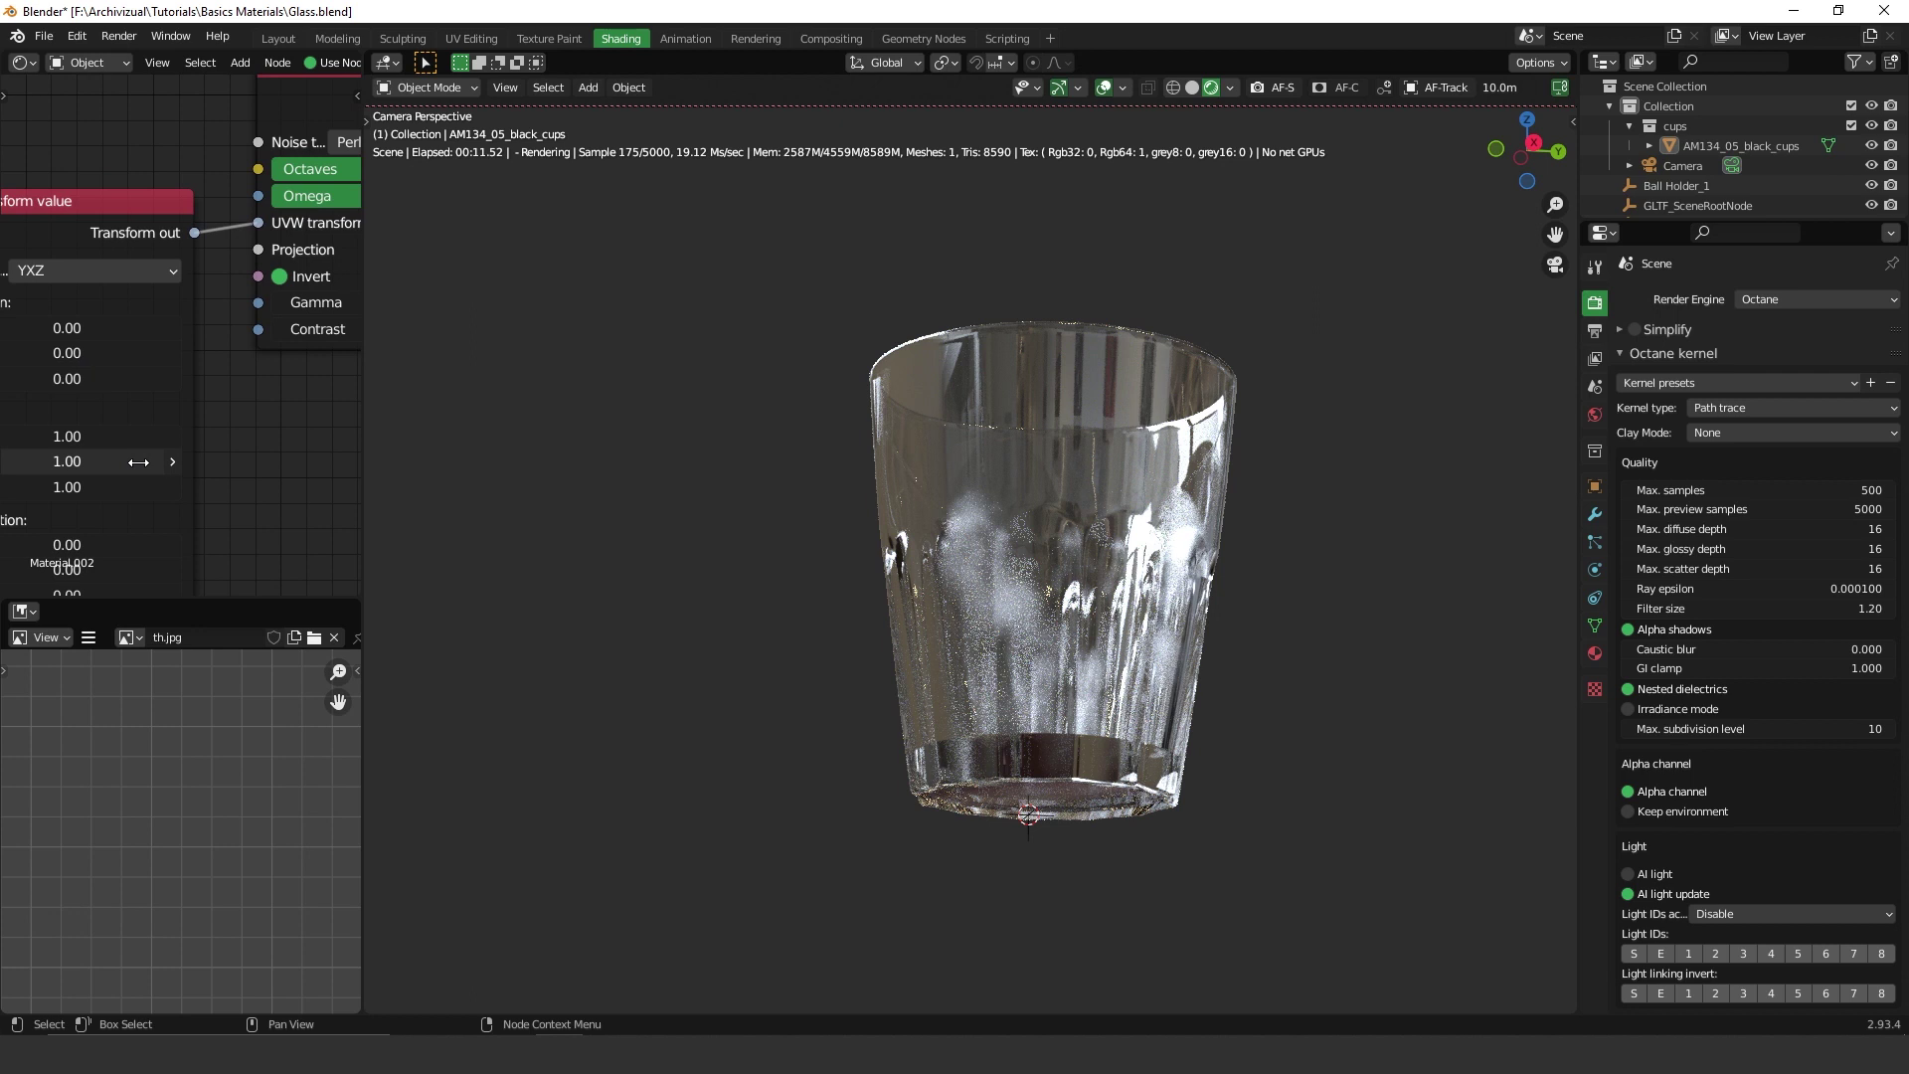
middle_drag(141, 419, 219, 374)
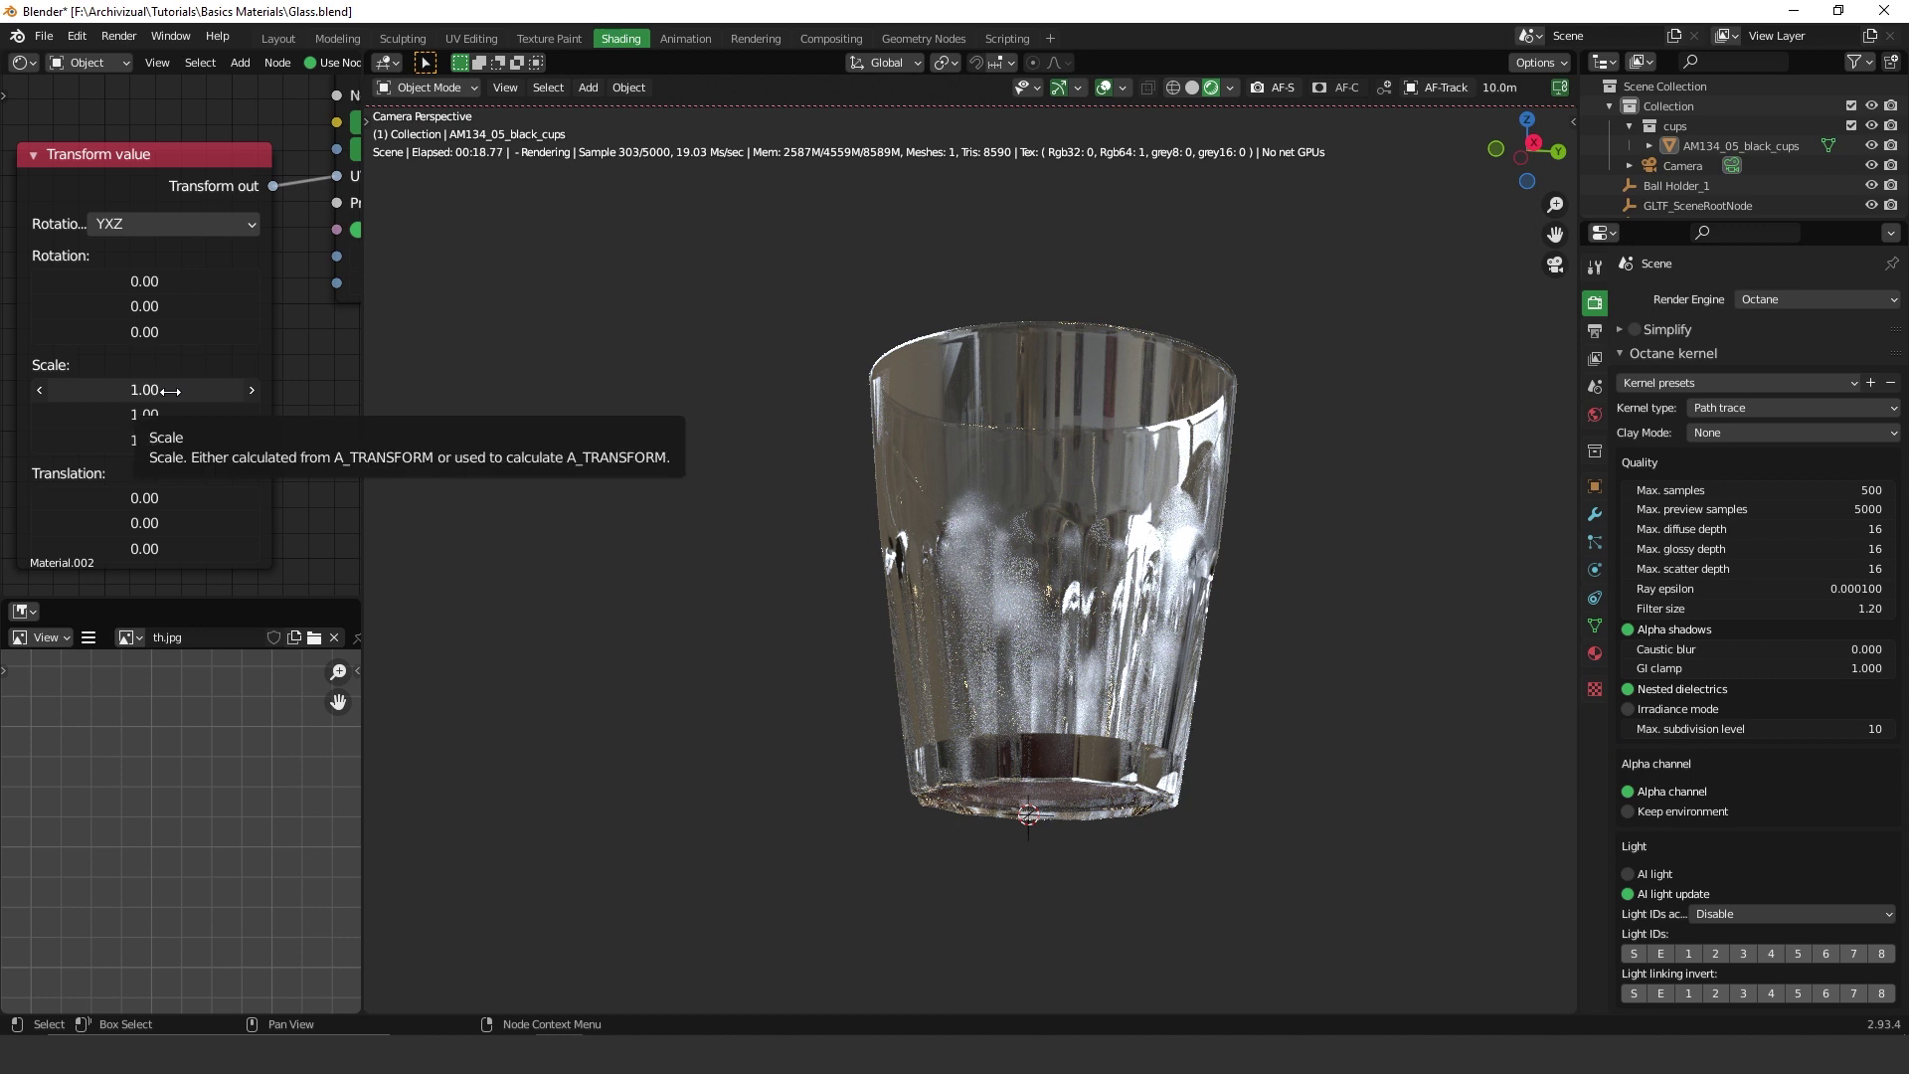
drag(169, 390, 169, 440)
text(0.5)
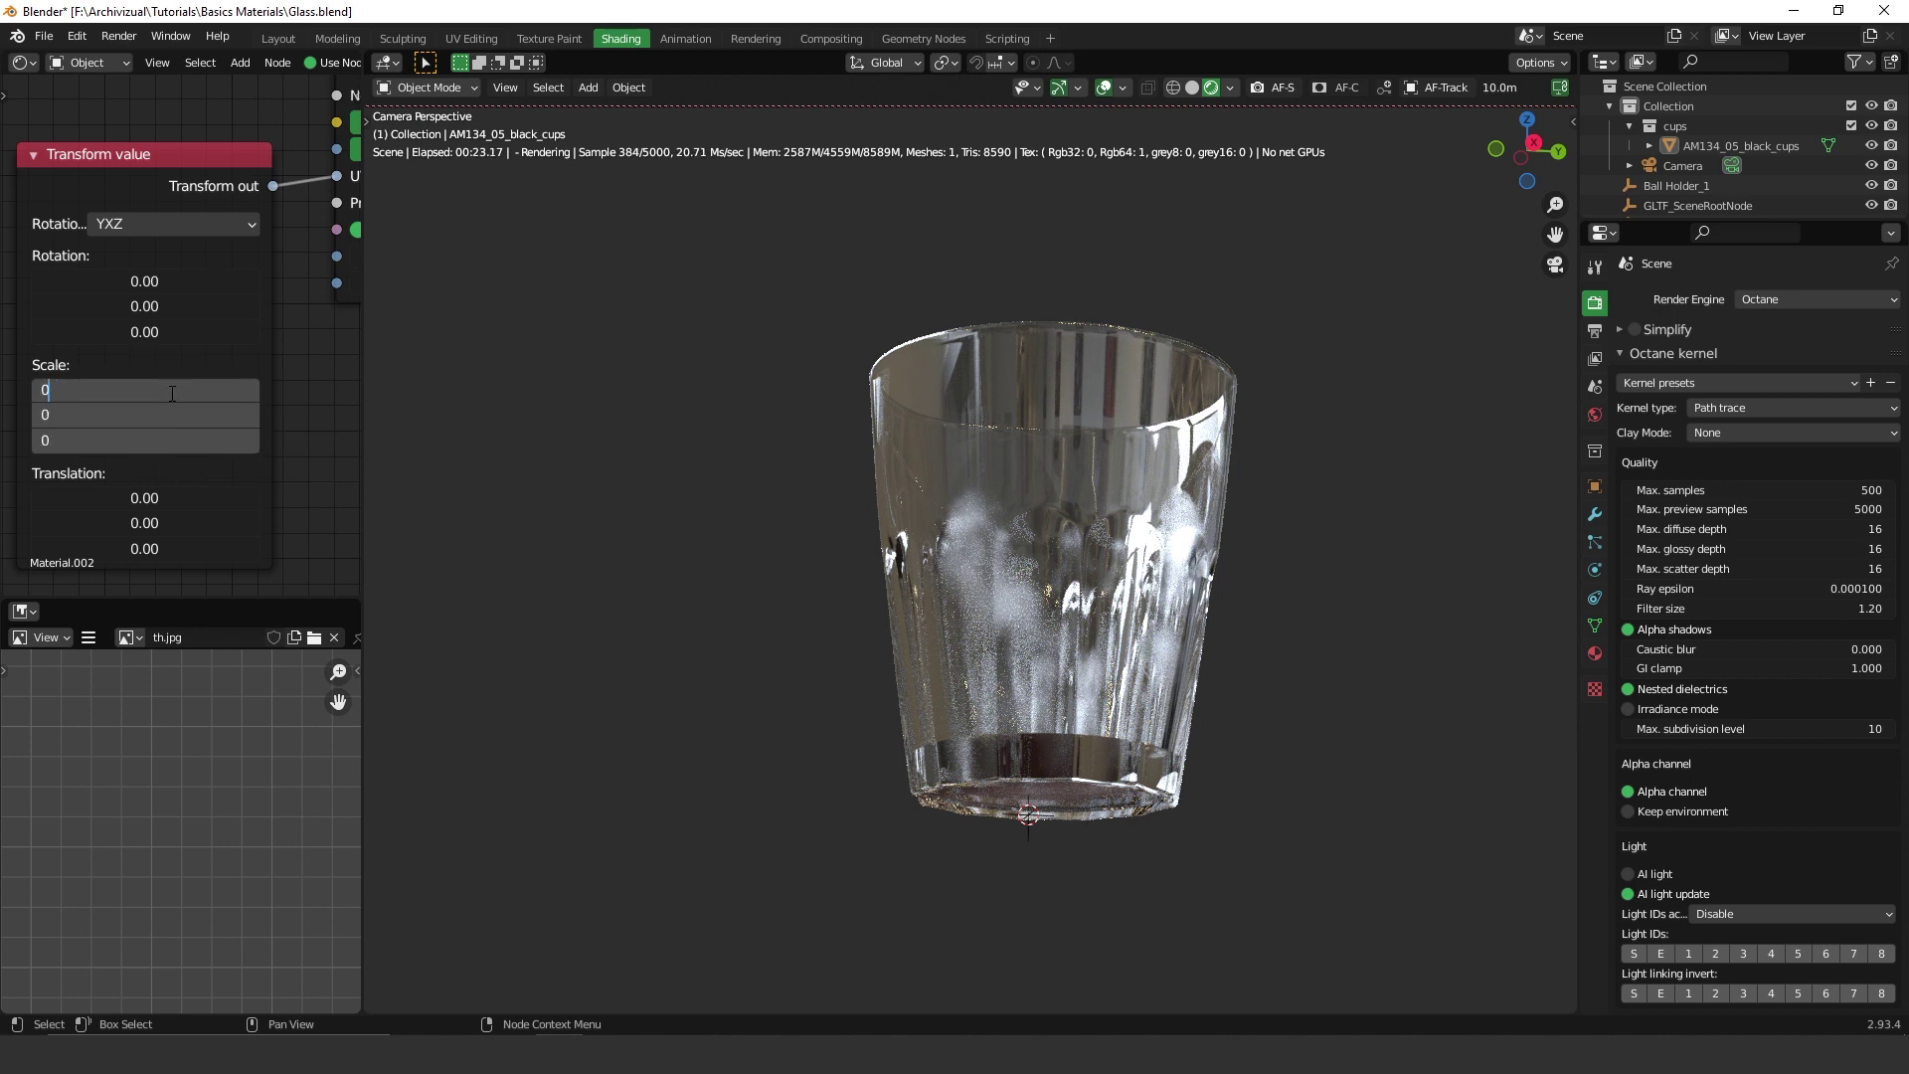
key(Return)
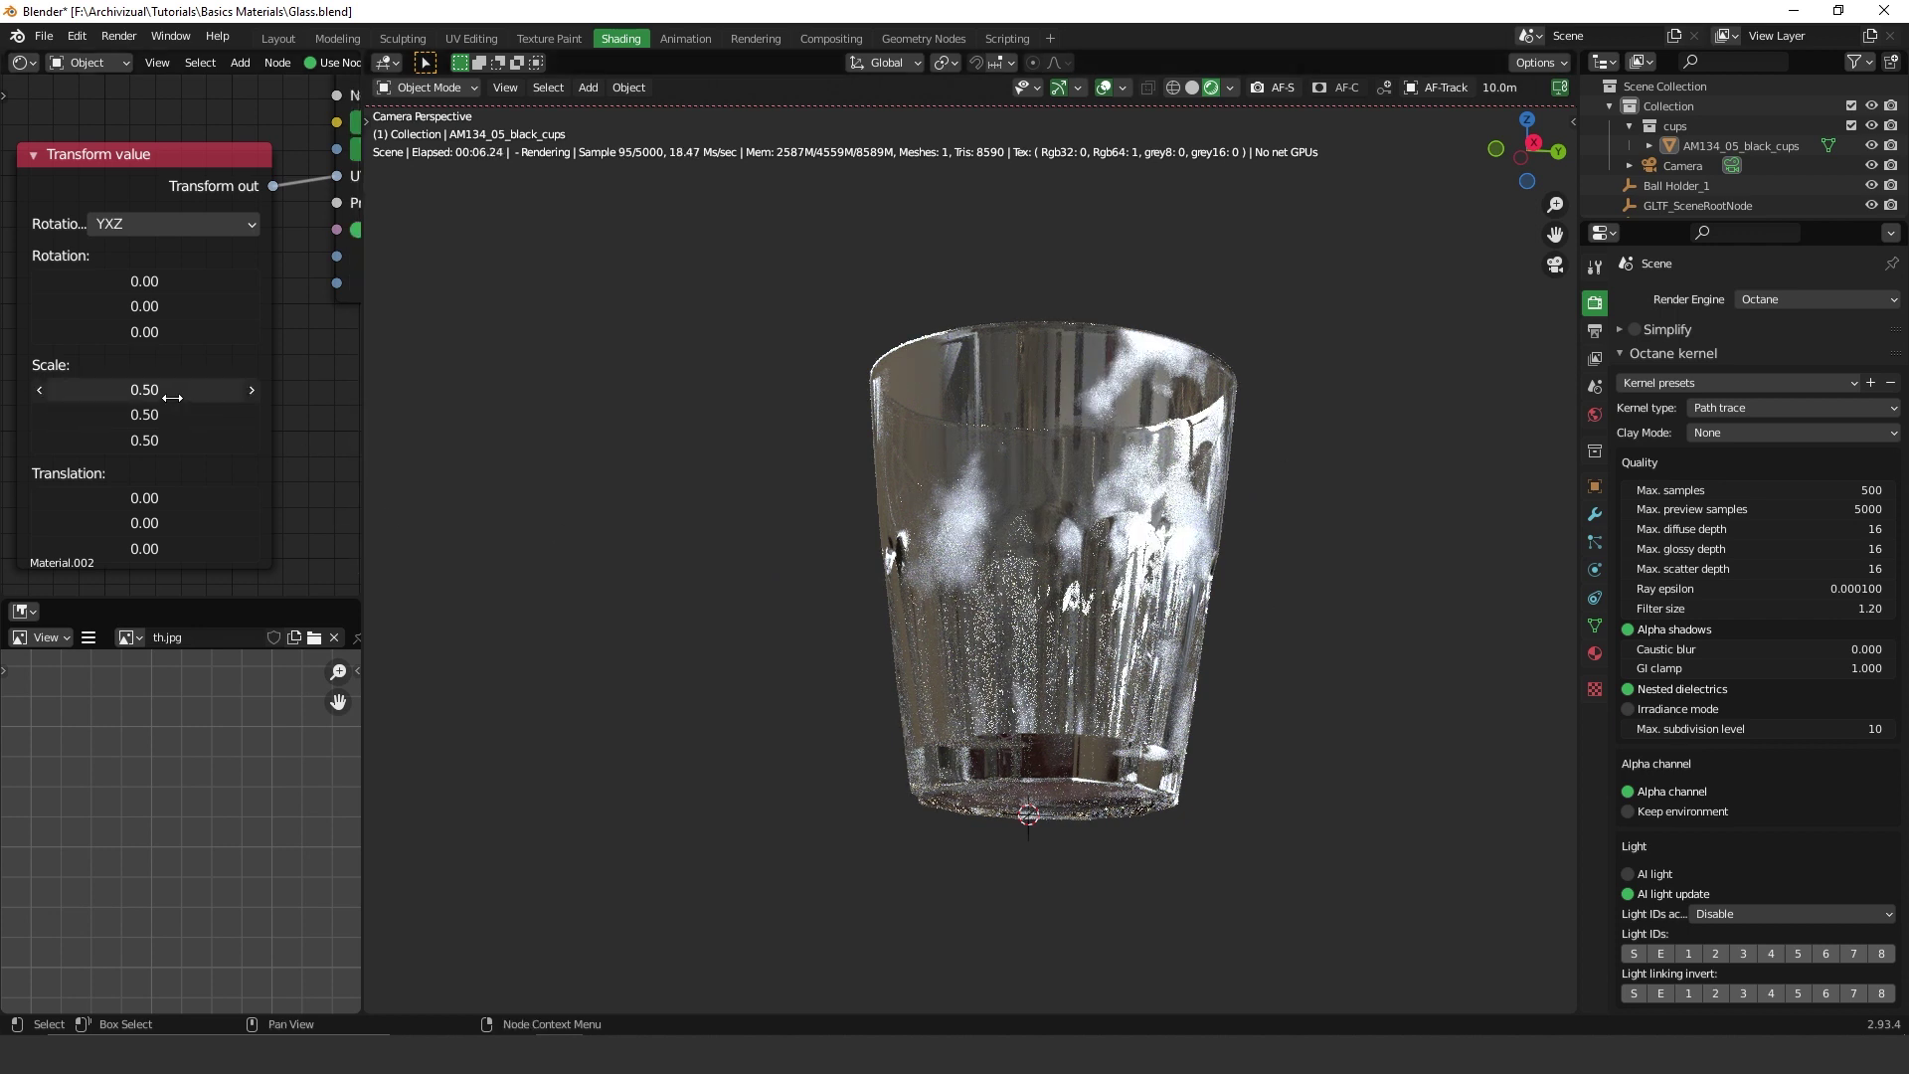
Change the Transform scale to 1.00 on all three axes.
mouse_move(144, 390)
mouse_down()
mouse_move(144, 440)
mouse_move(170, 394)
mouse_up()
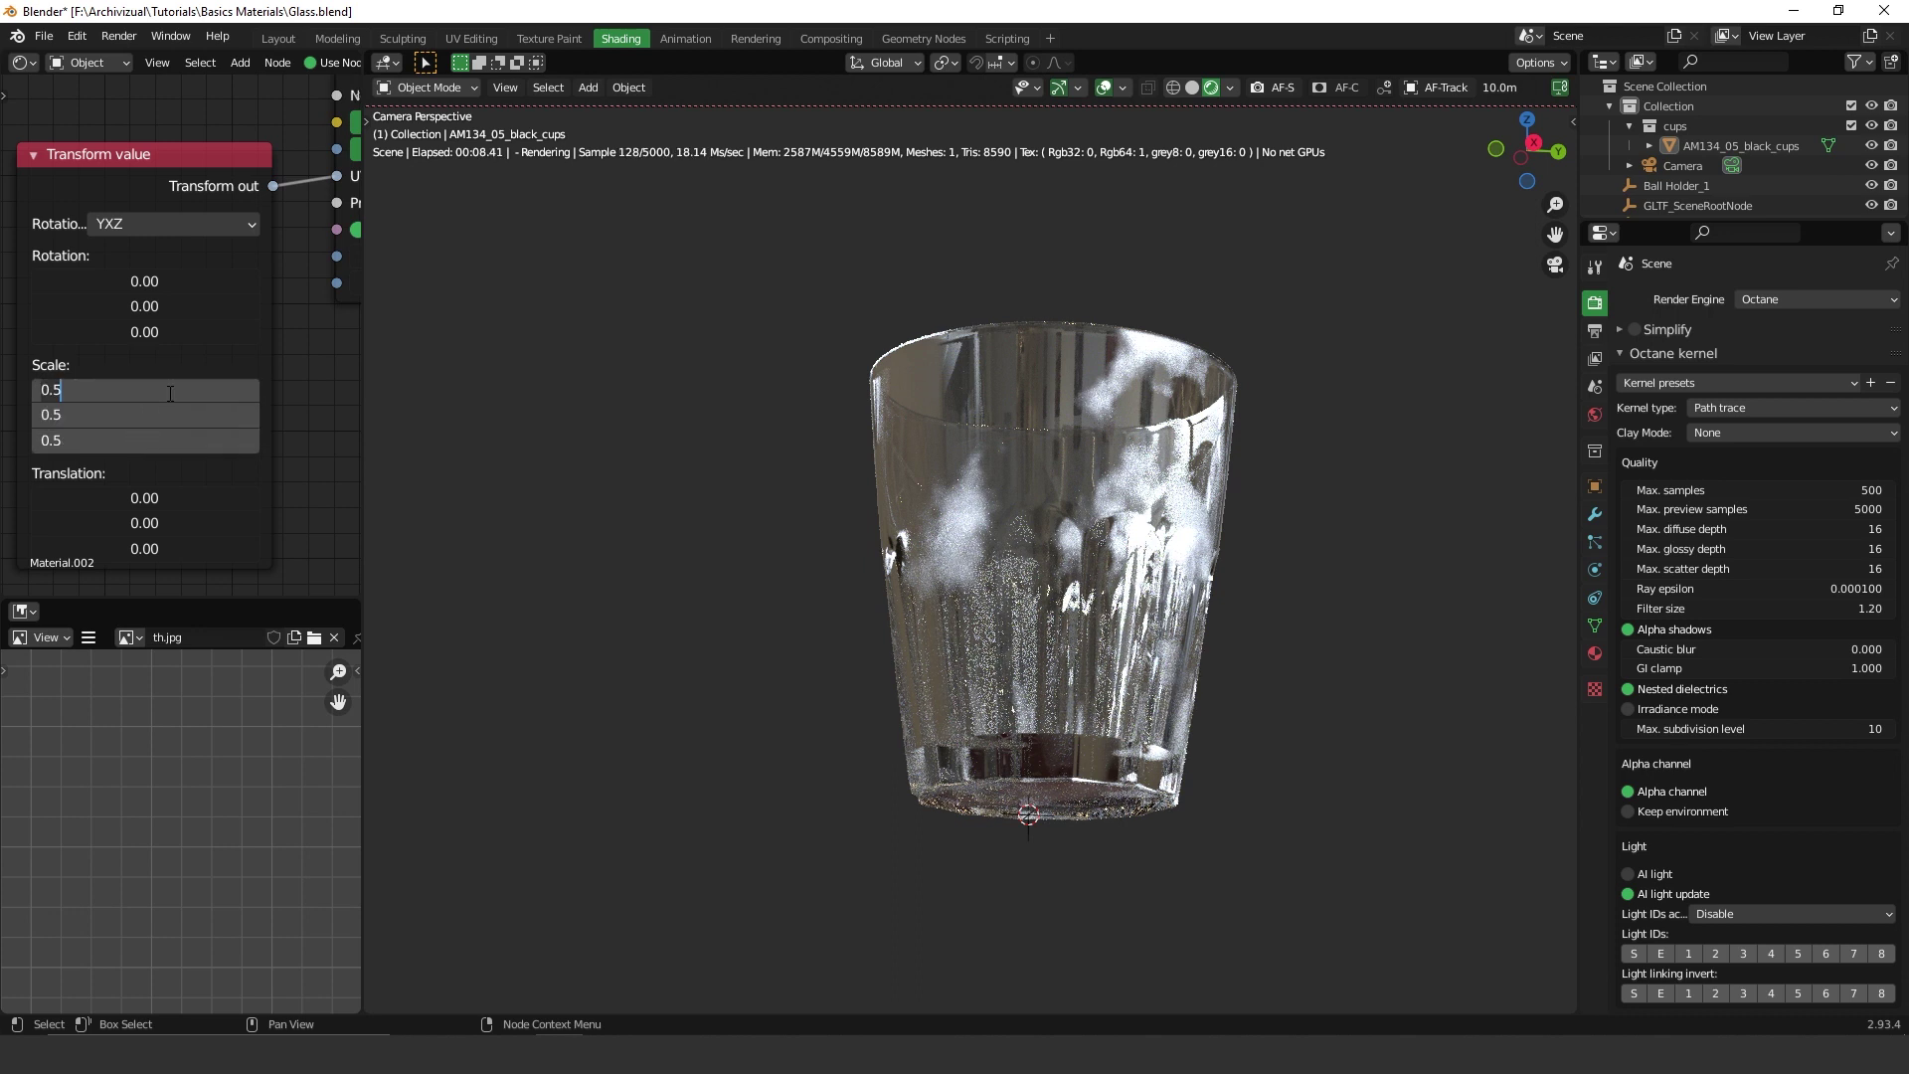
key(BackSpace)
key(BackSpace)
key(BackSpace)
text(1.)
key(Return)
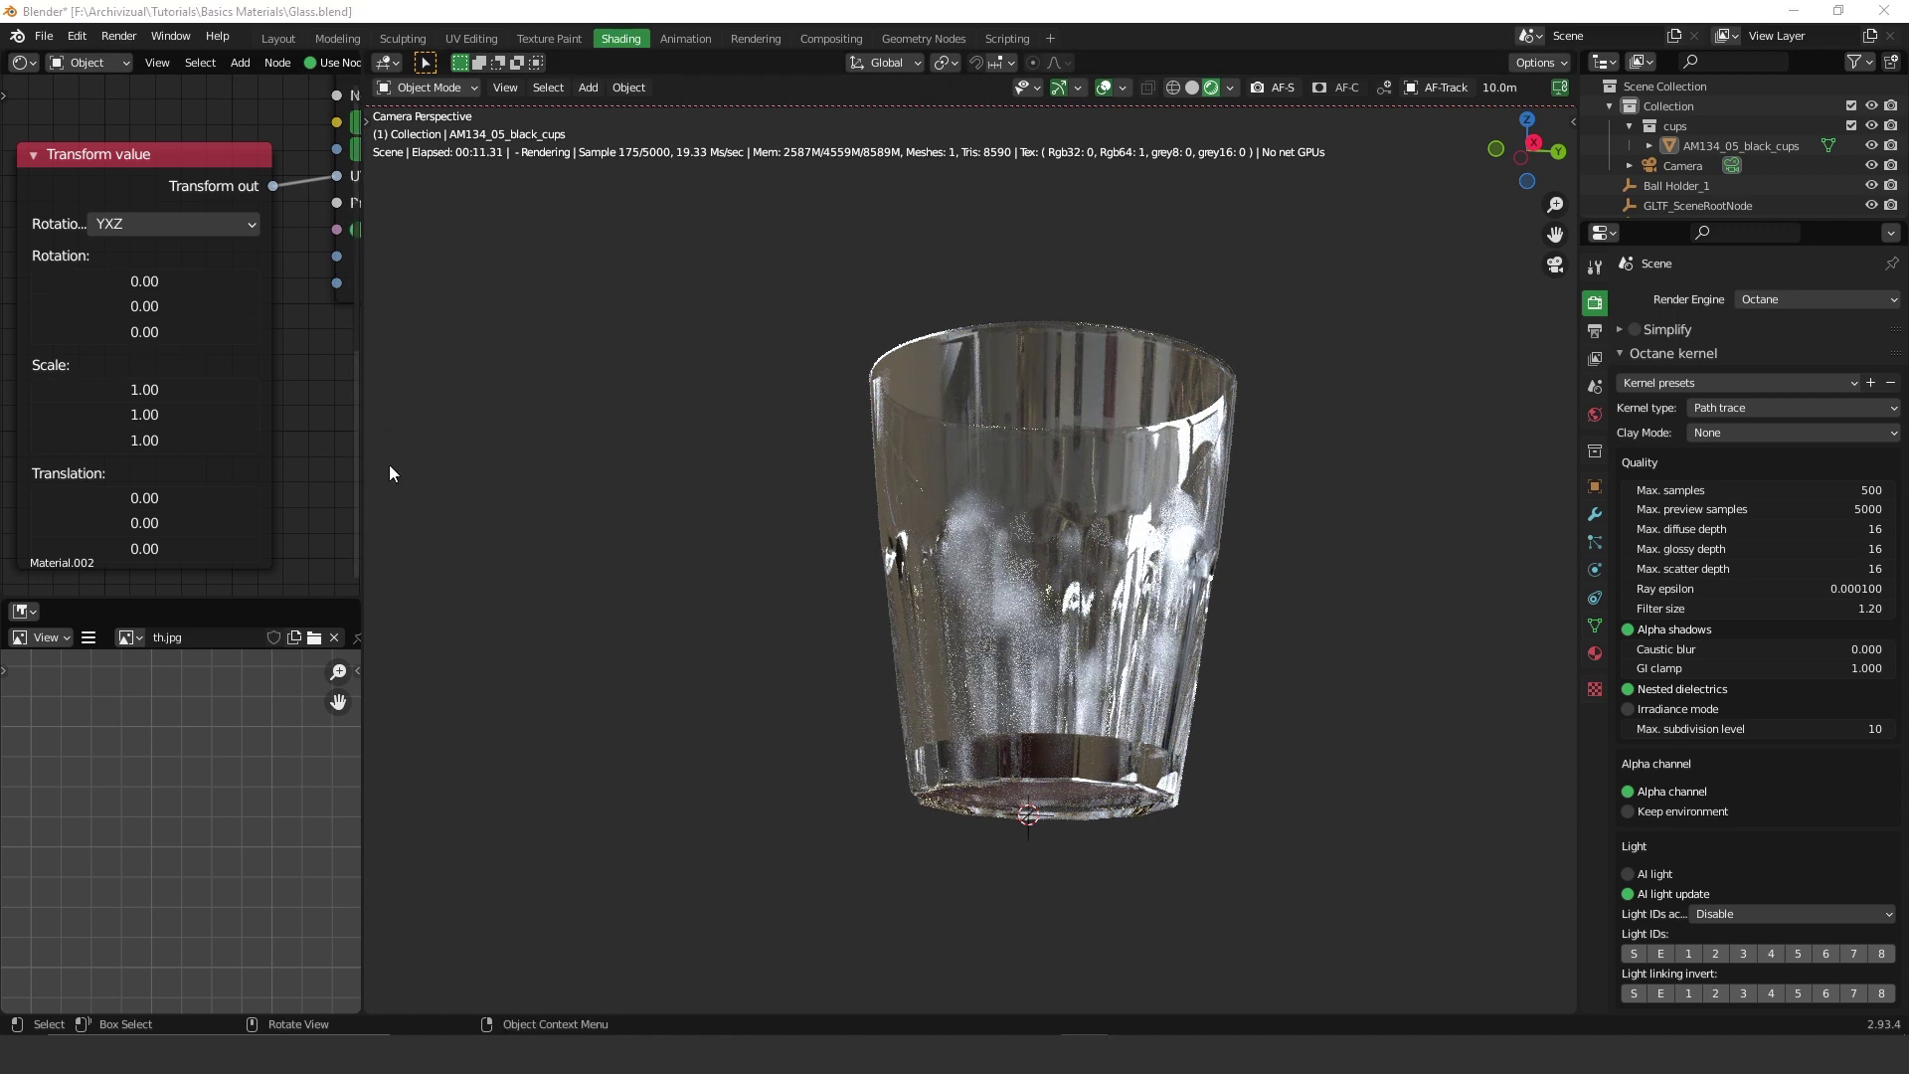
Pan and zoom past the Noise, Hagelslag and Gradient Tex nodes to locate the glass material.
scroll(289, 361, down, 4)
middle_drag(328, 438, 229, 484)
middle_drag(169, 325, 157, 354)
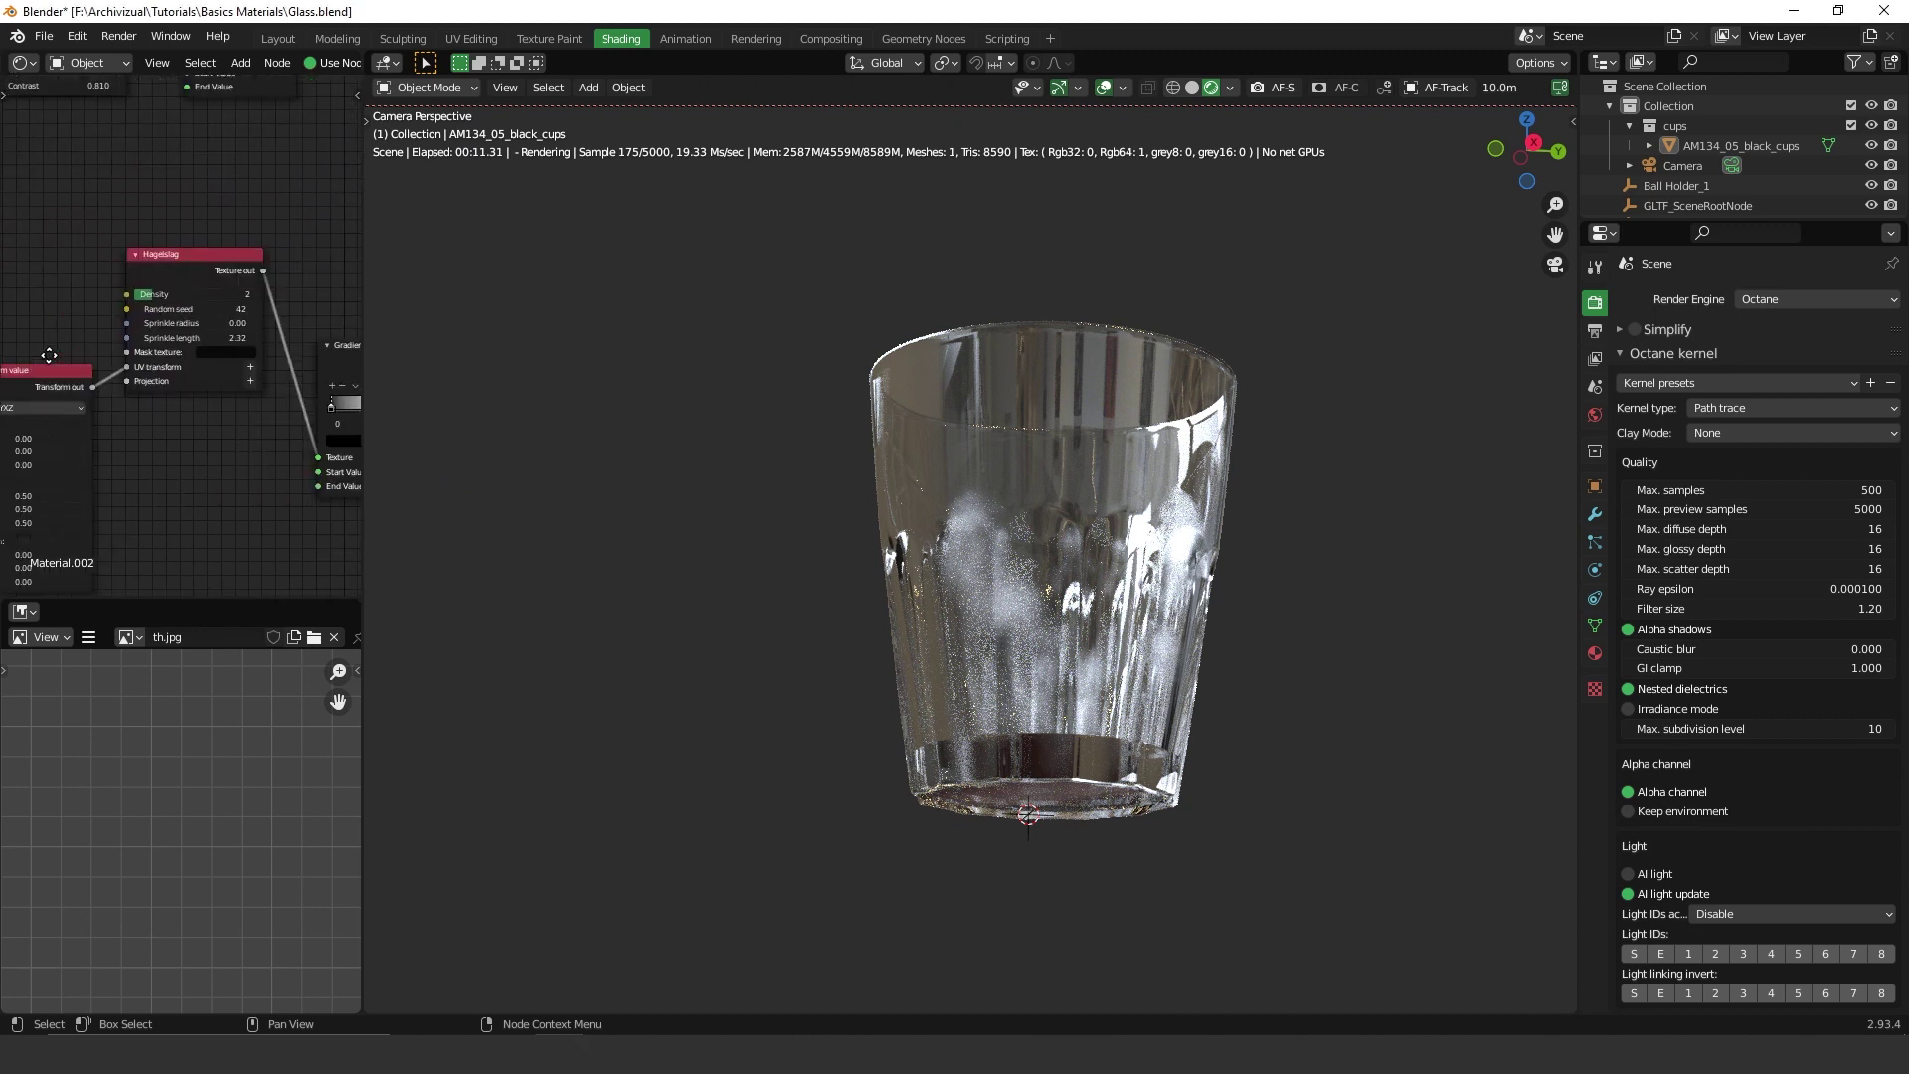
scroll(193, 295, up, 3)
scroll(193, 295, up, 1)
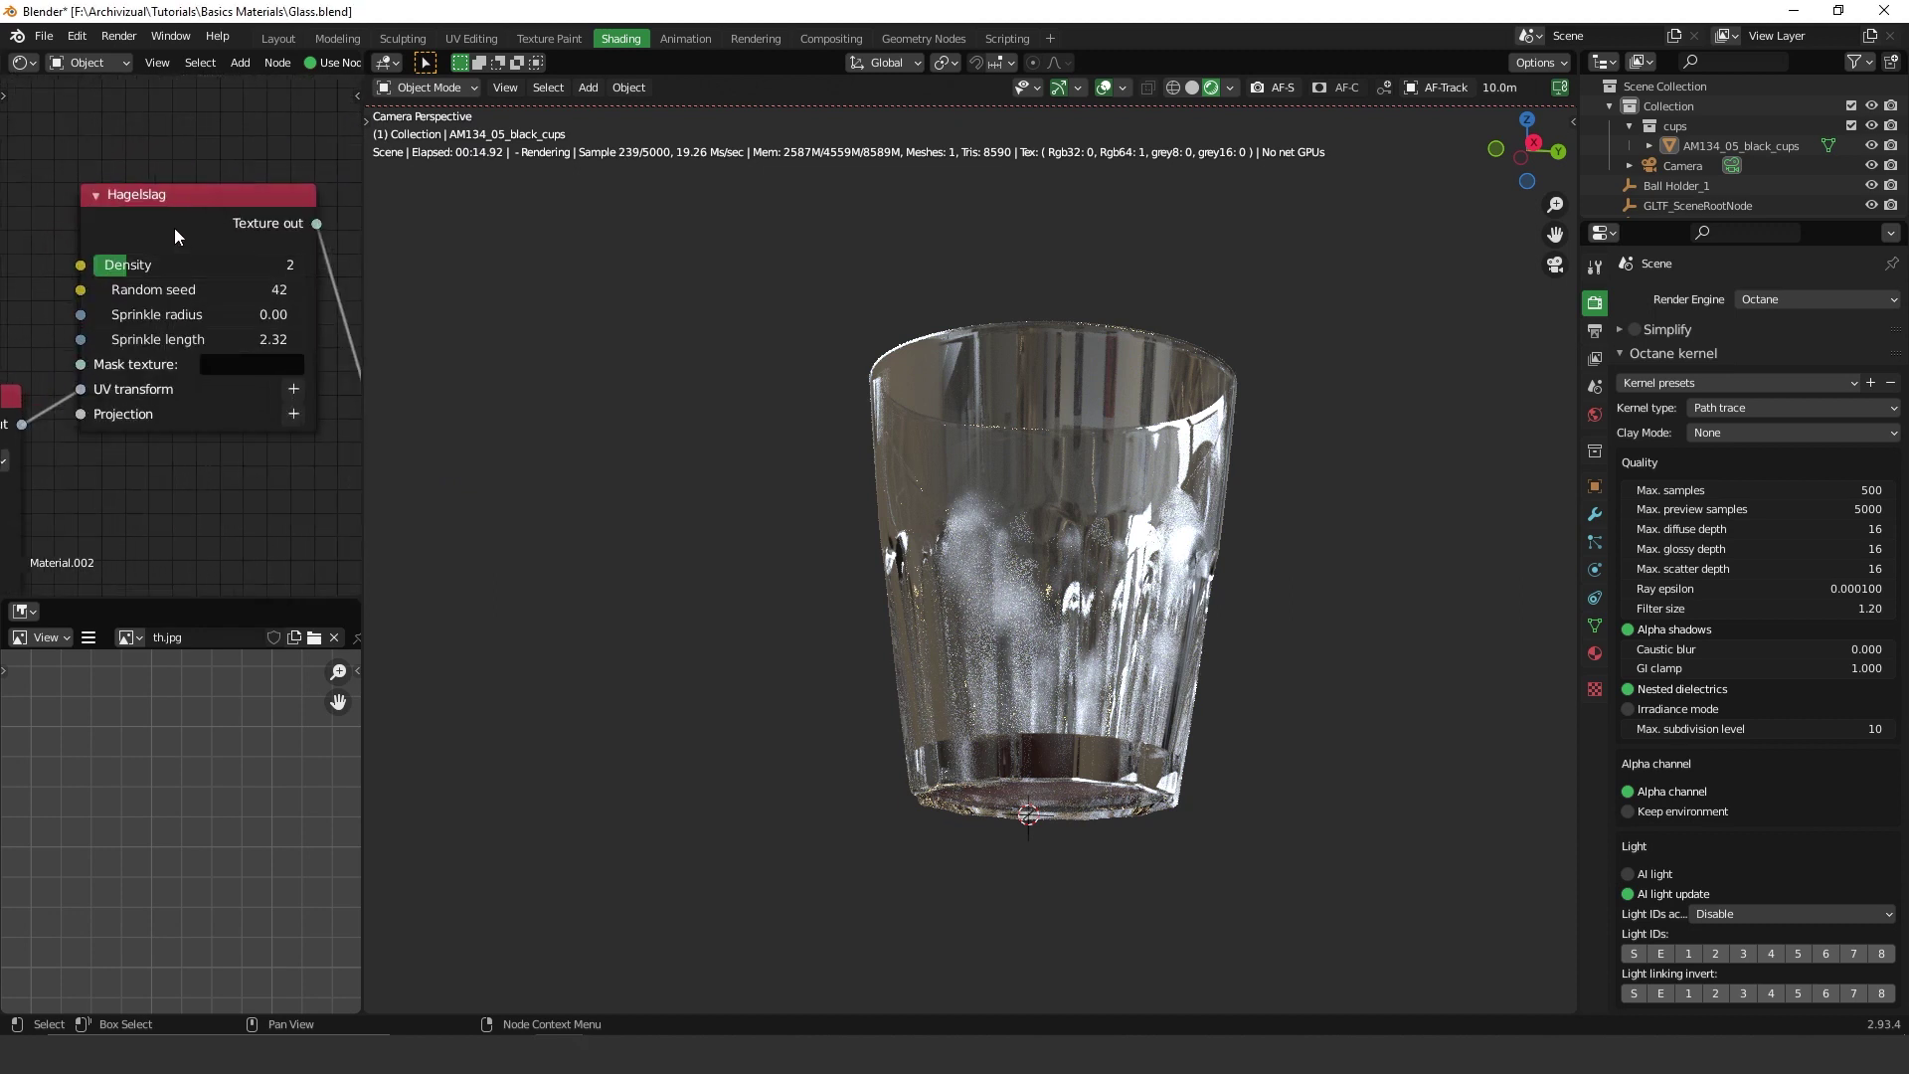
middle_drag(187, 224, 129, 199)
scroll(145, 264, down, 2)
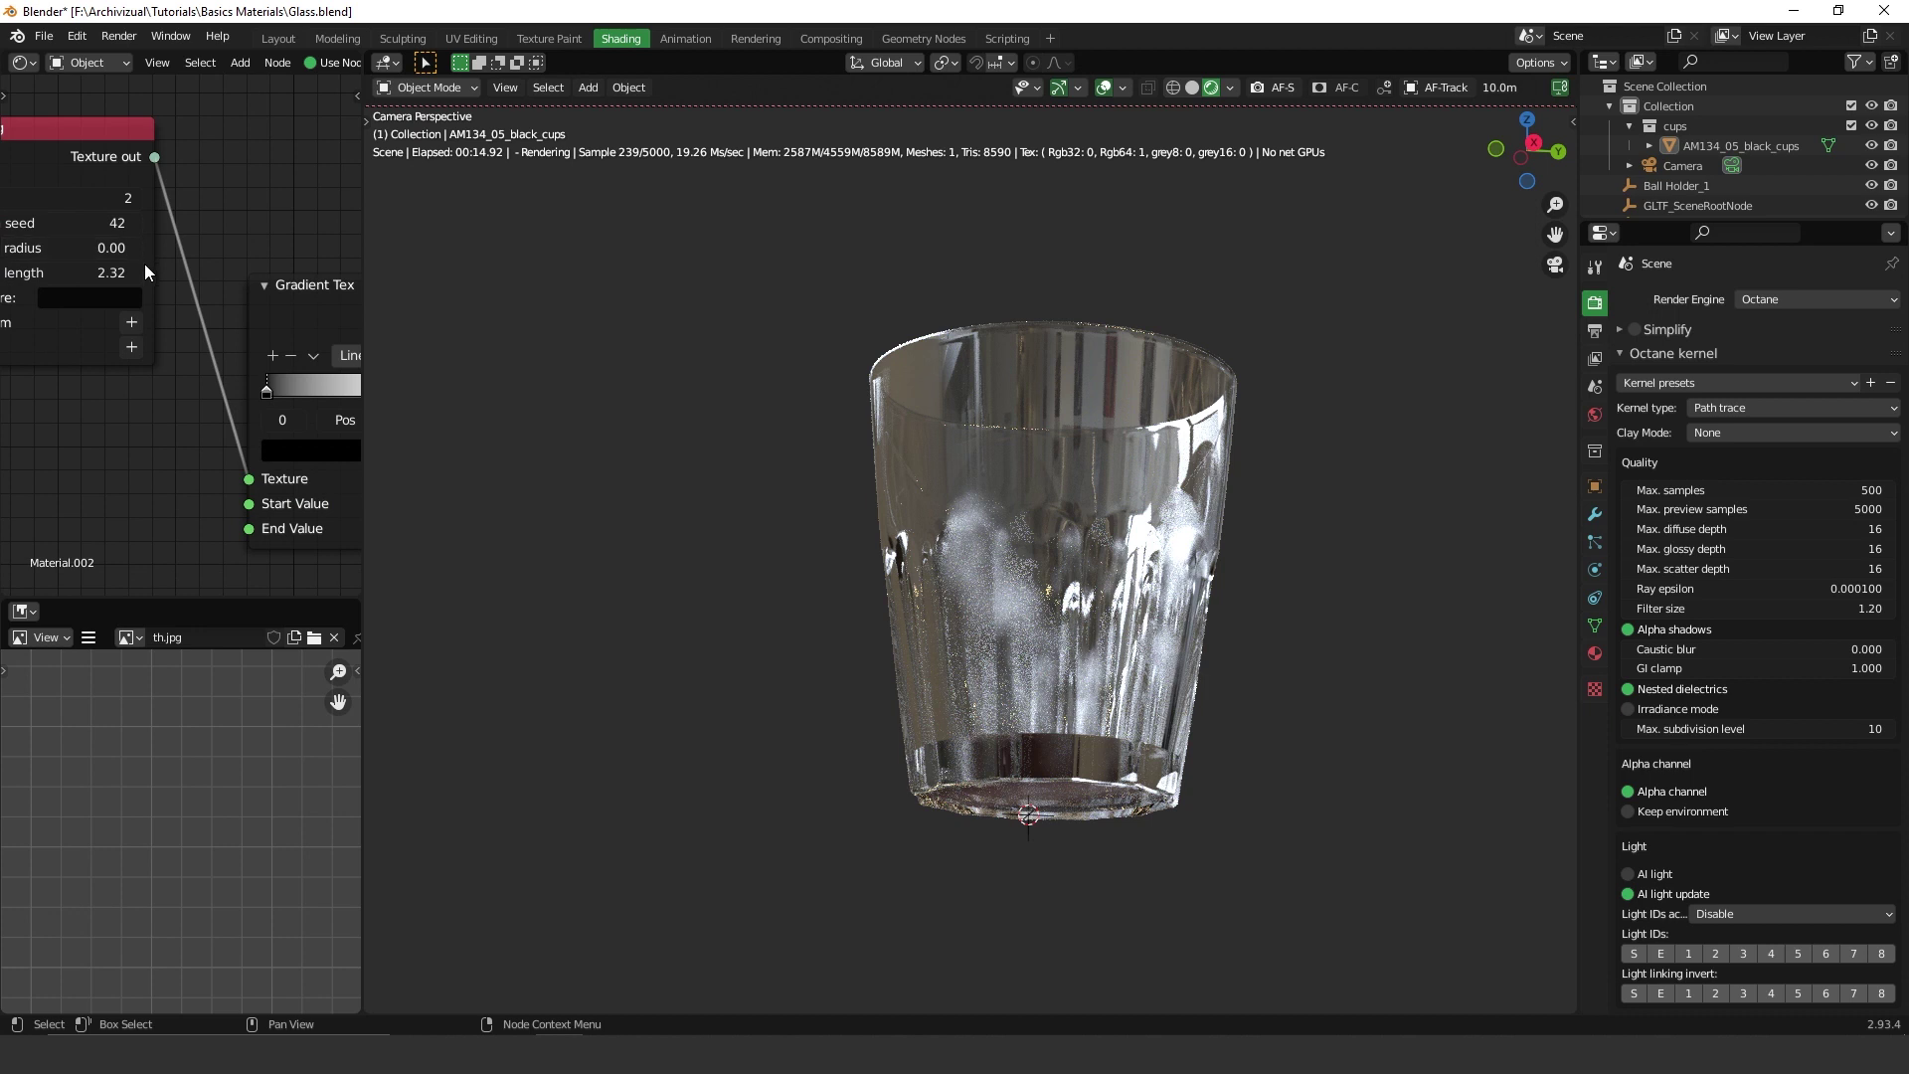
scroll(122, 314, down, 1)
middle_drag(121, 314, 3, 297)
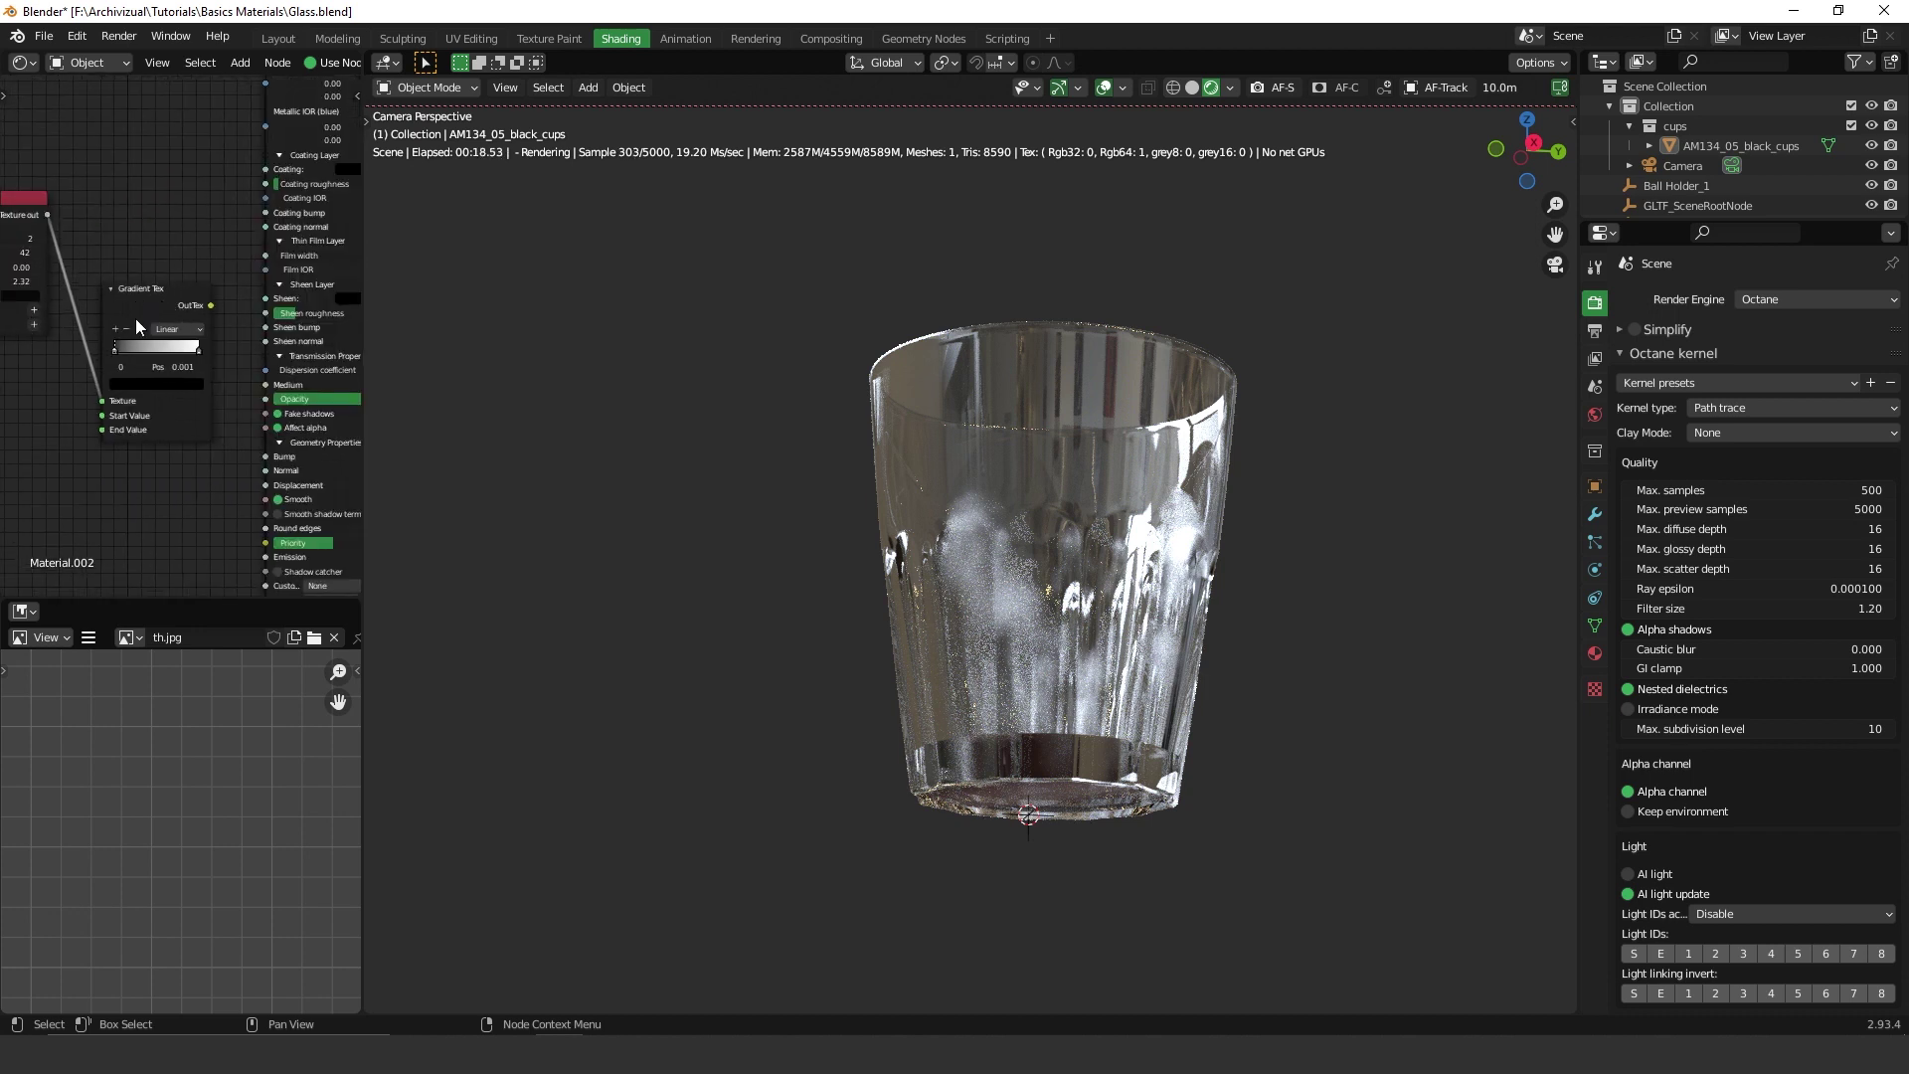
Connect the Gradient Tex OutTex output to the glass material's Bump input.
middle_drag(129, 326, 106, 270)
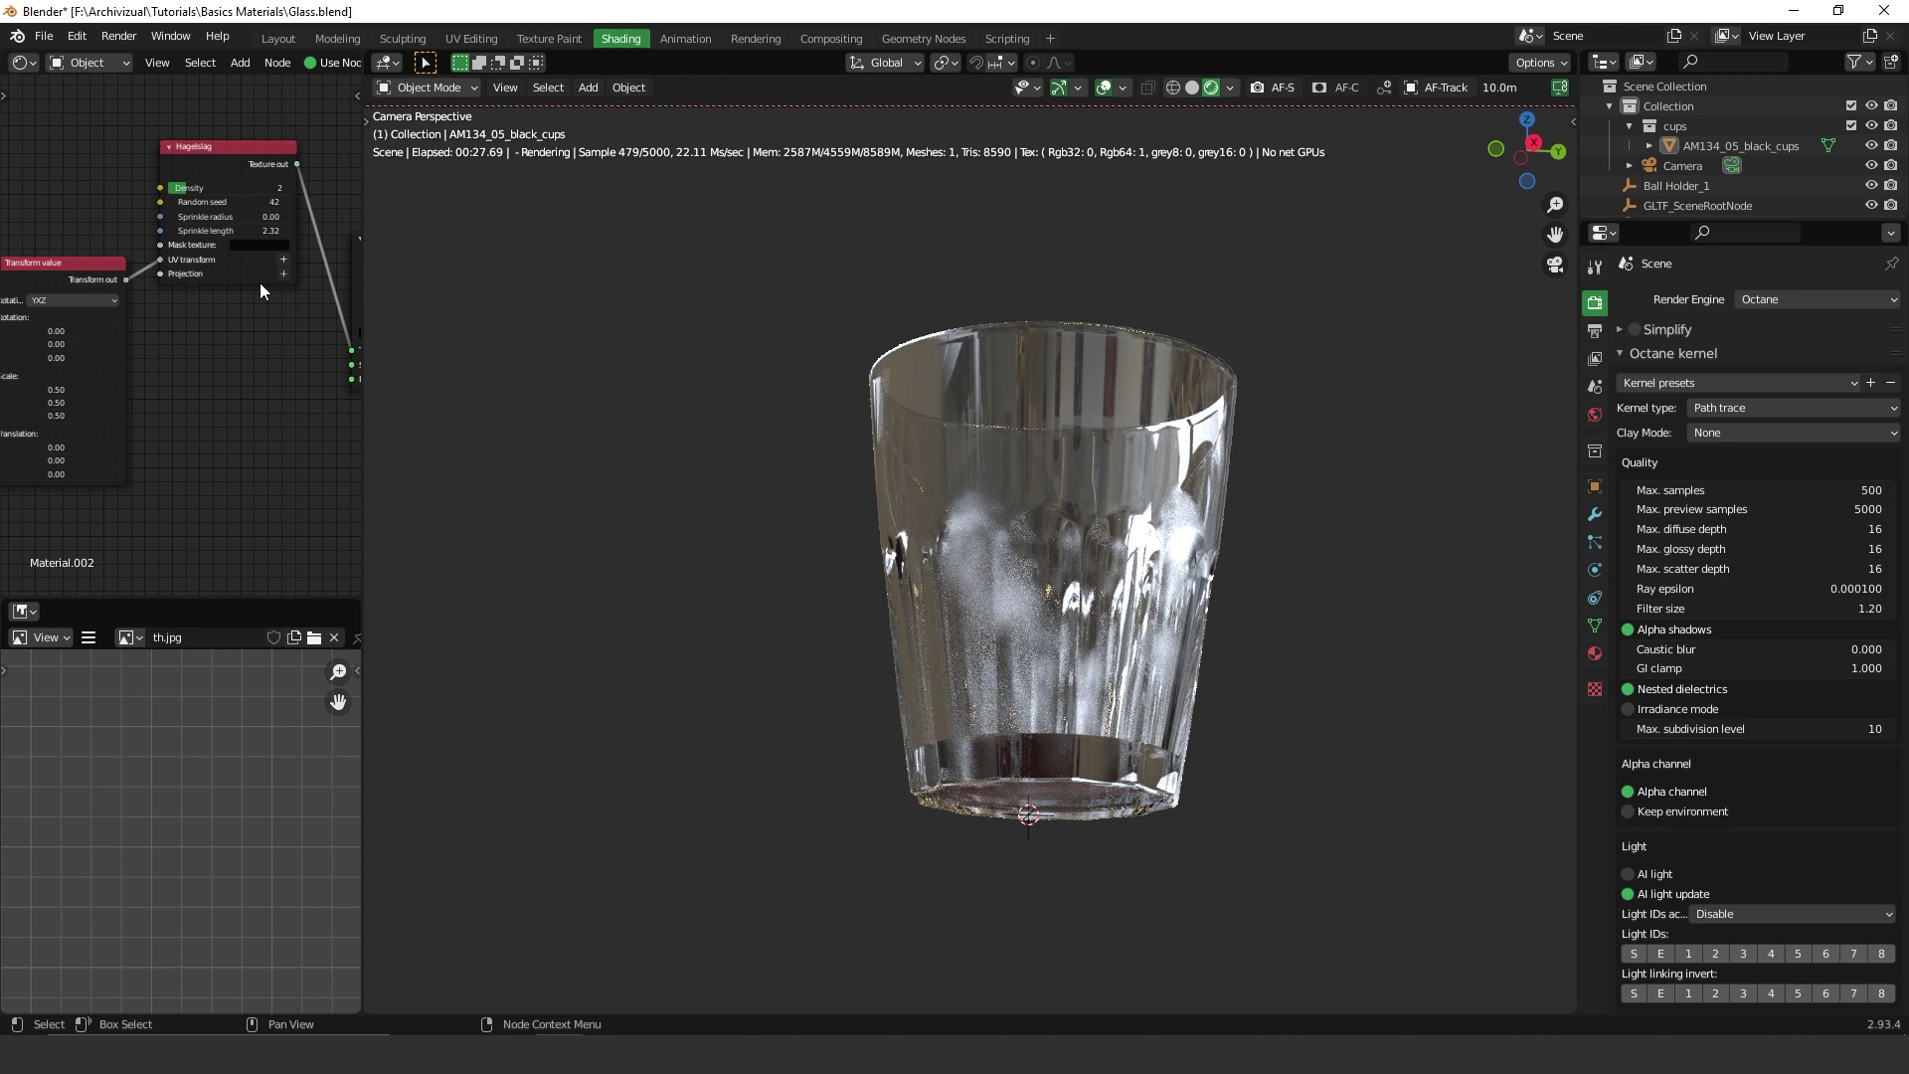
middle_drag(278, 296, 70, 284)
middle_drag(206, 254, 170, 191)
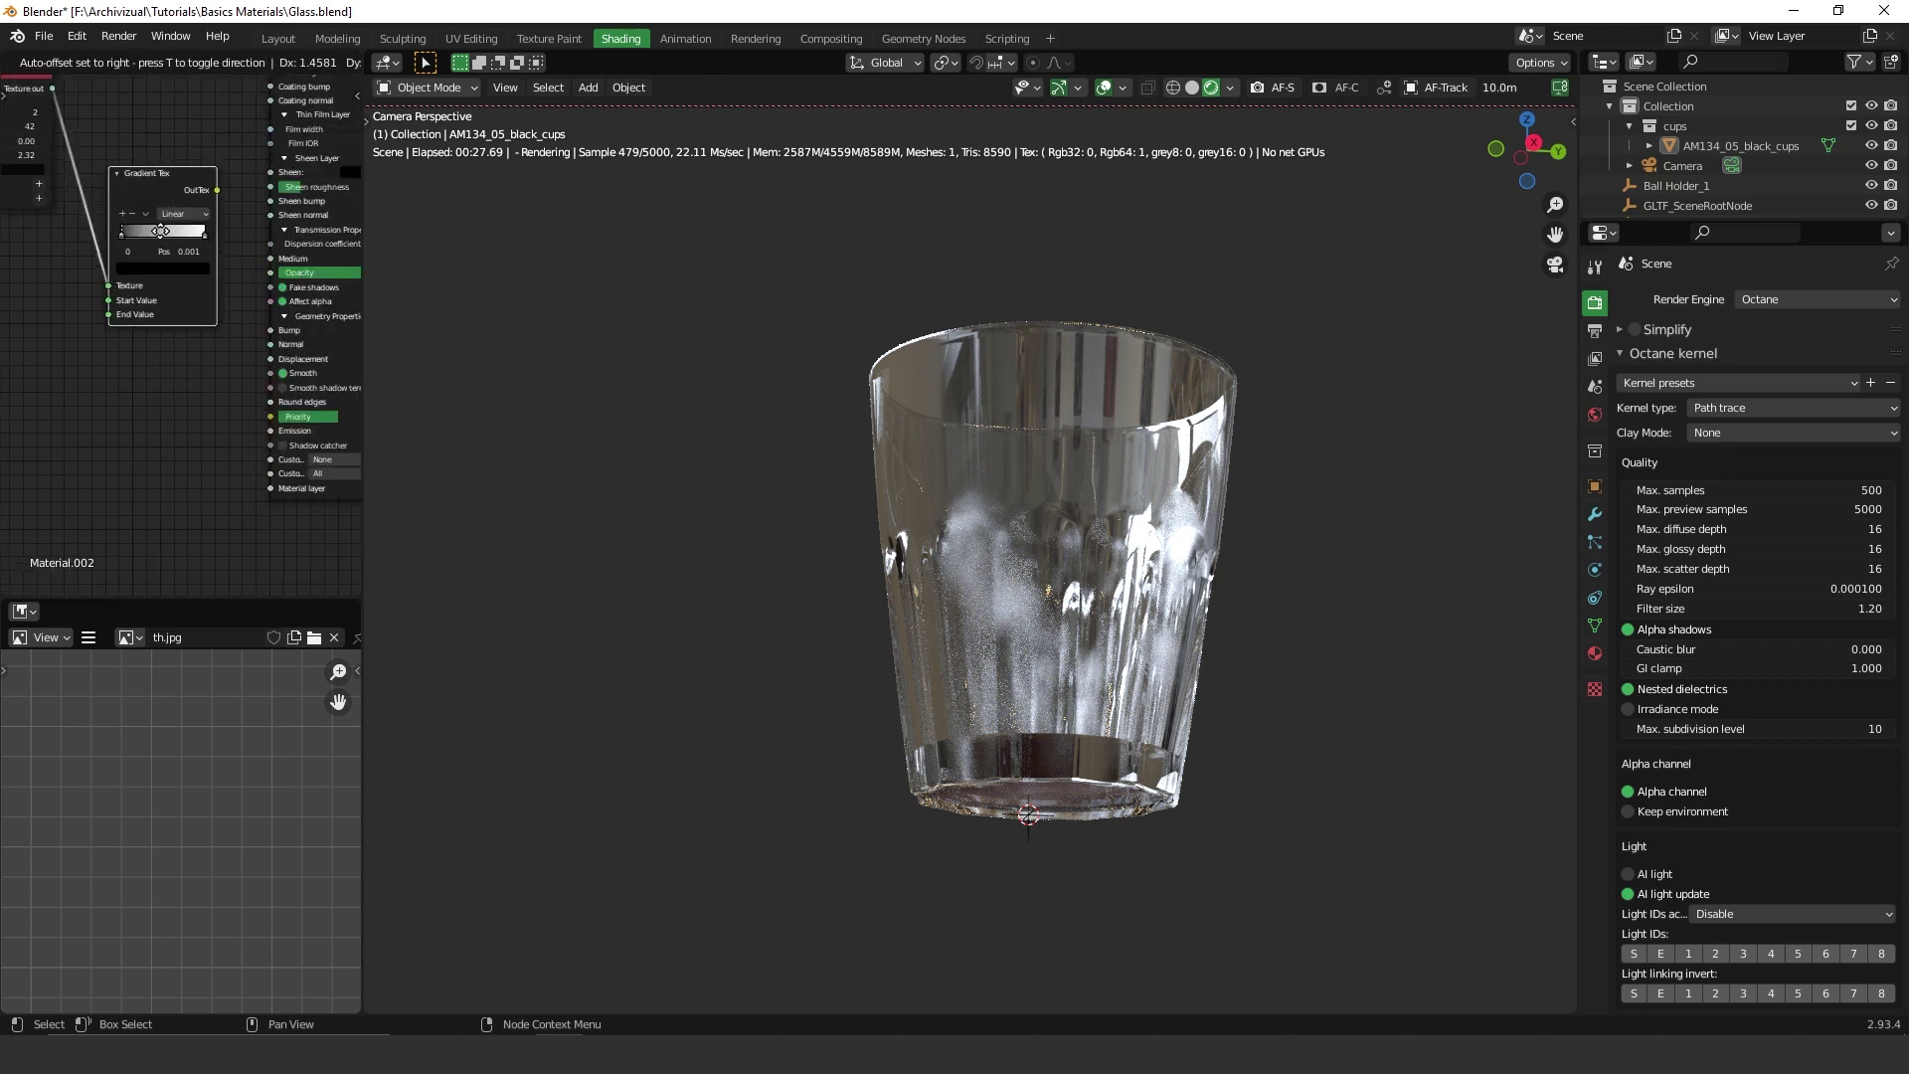
scroll(192, 291, up, 2)
drag(223, 245, 246, 266)
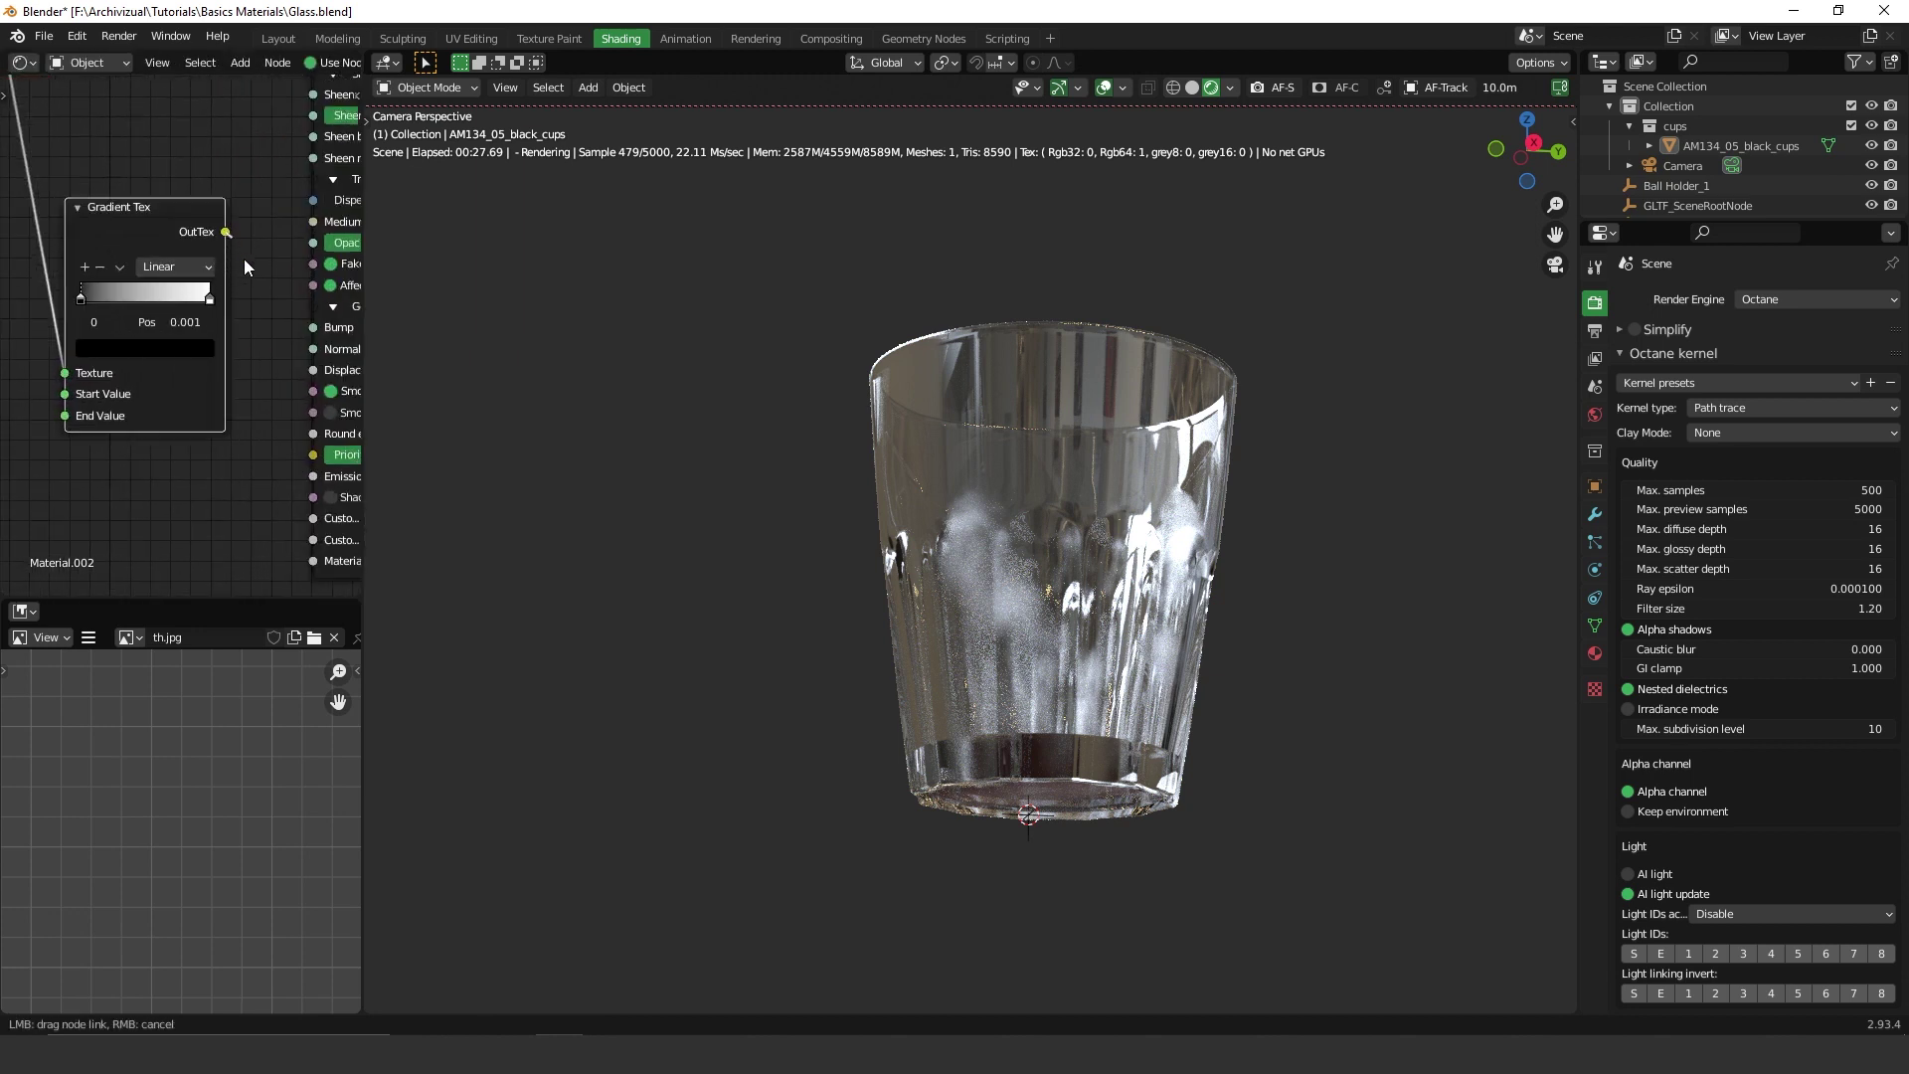
drag(306, 328, 312, 327)
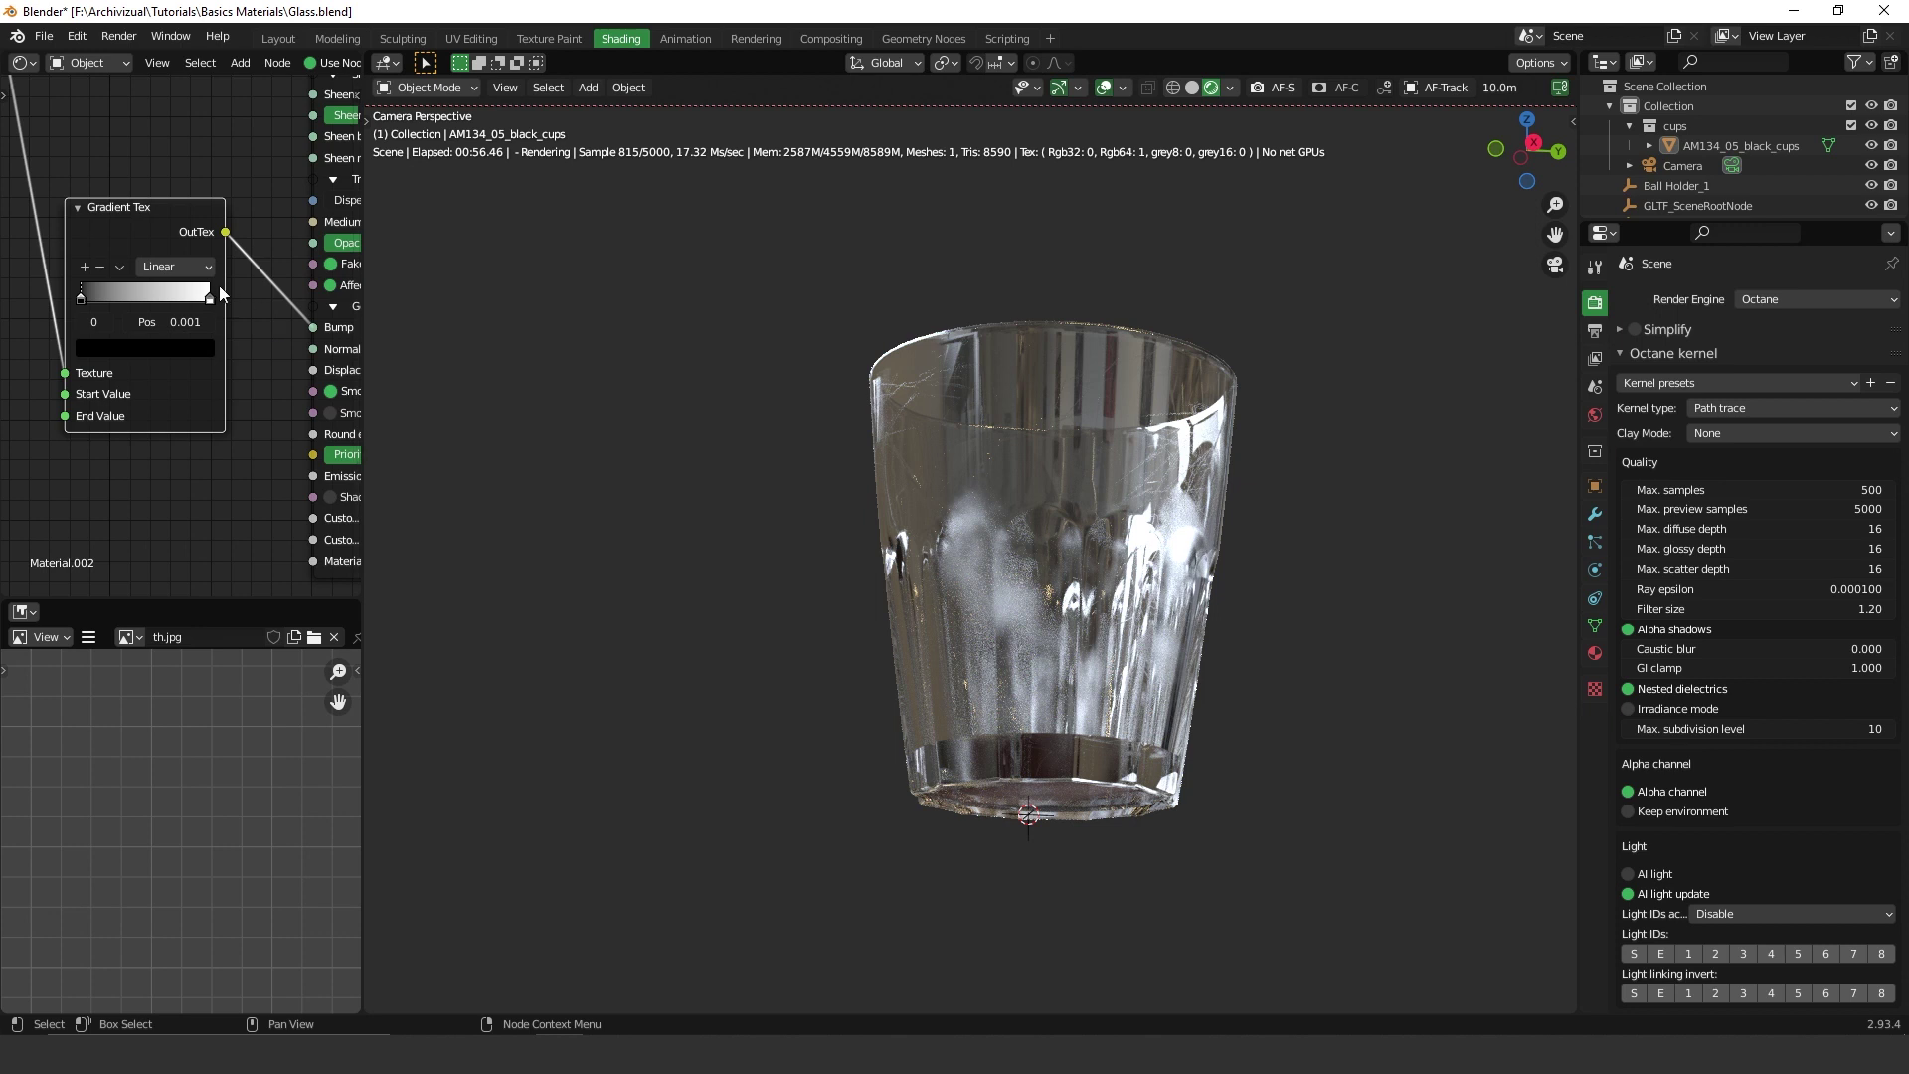
Move the Hagelslag and Transform value nodes down and set the scale to 1.00 on all axes.
middle_drag(221, 291, 287, 380)
drag(200, 224, 155, 342)
scroll(155, 342, up, 2)
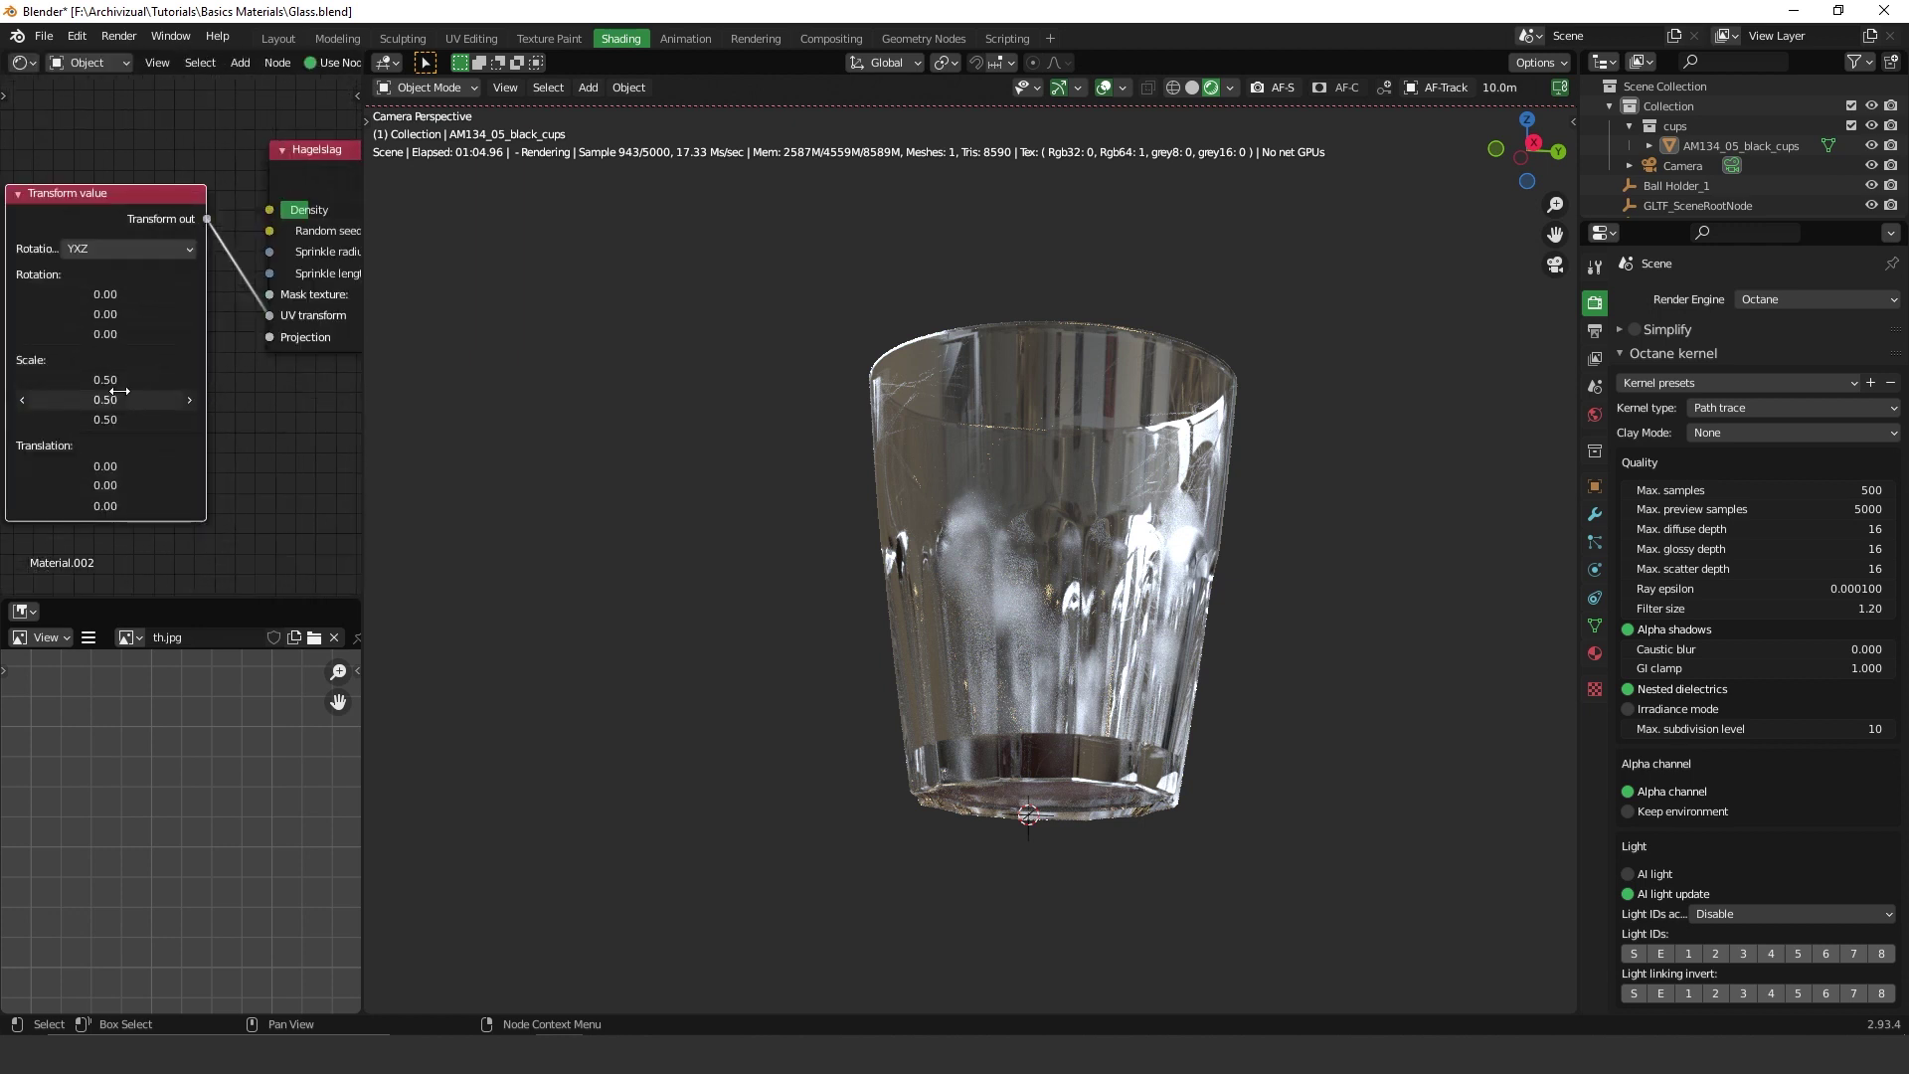
drag(117, 382, 117, 420)
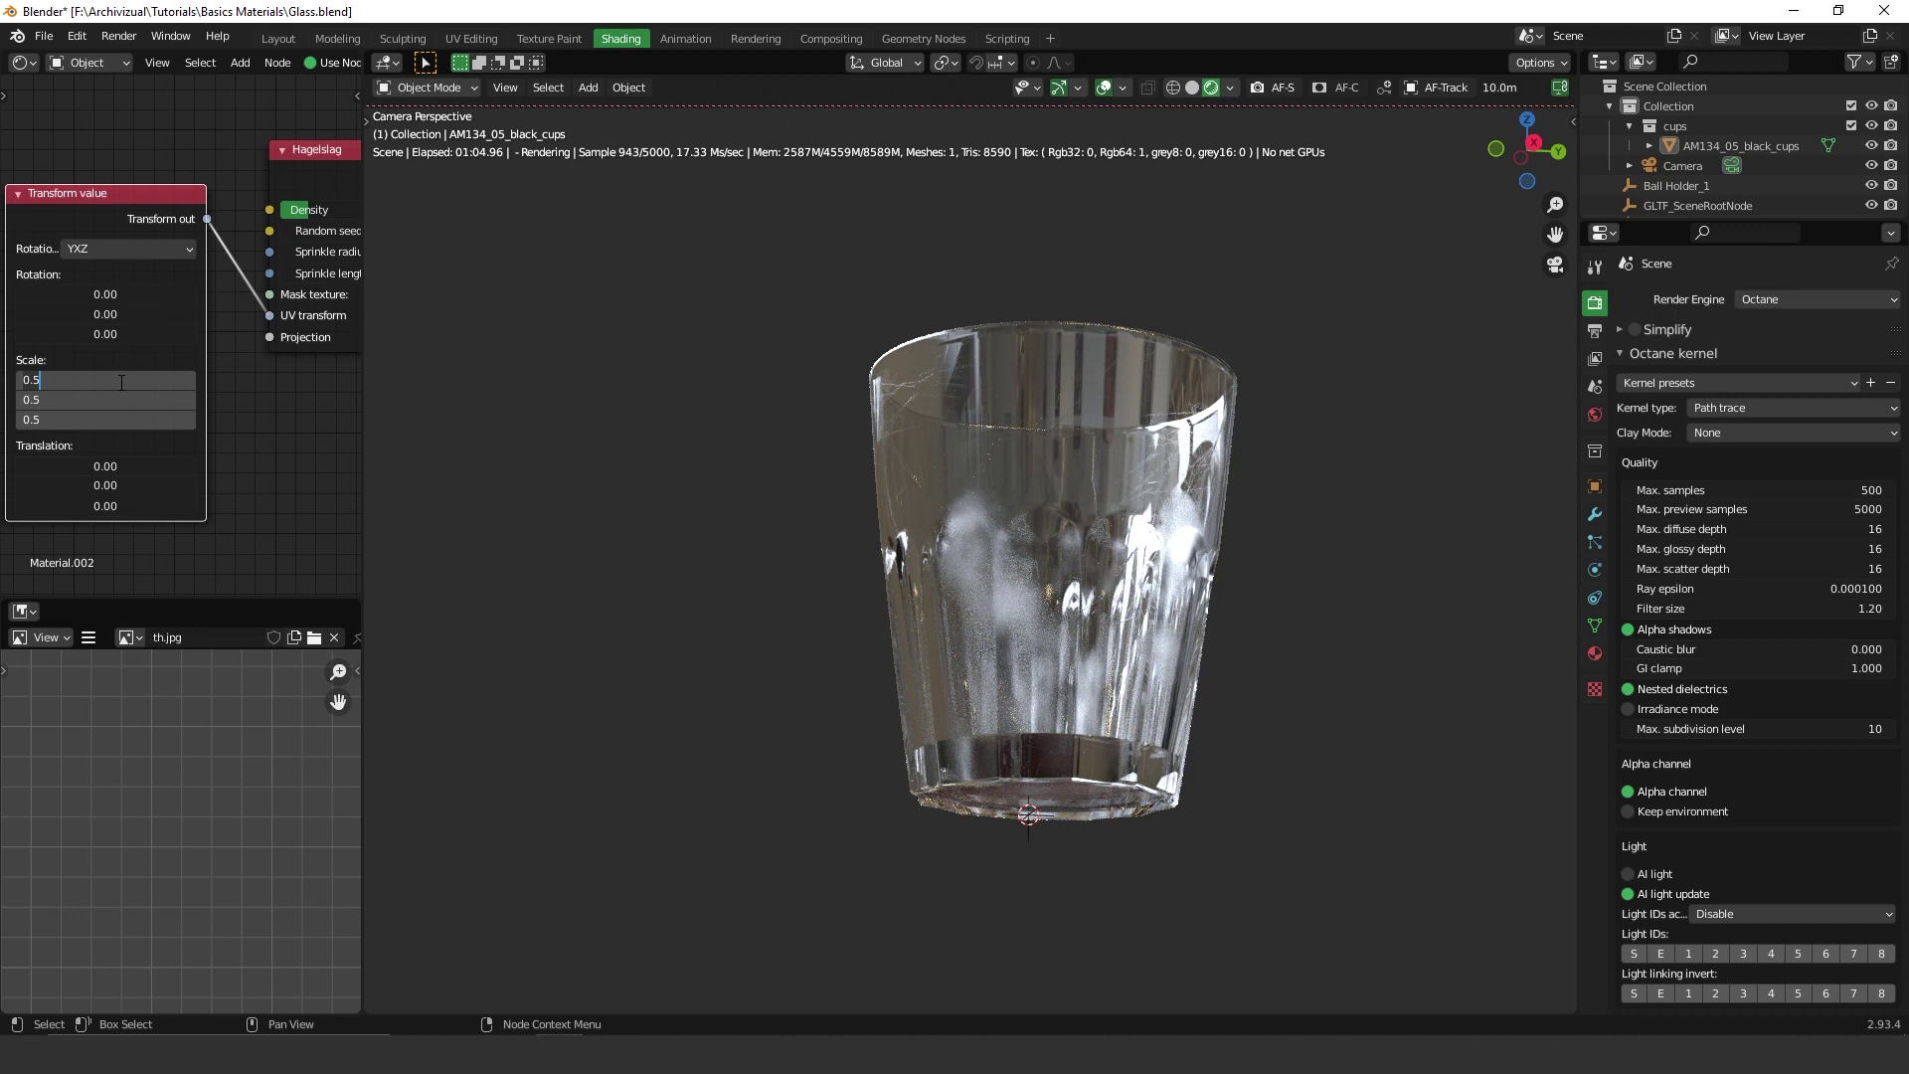
key(BackSpace)
key(BackSpace)
key(BackSpace)
text(1)
key(Return)
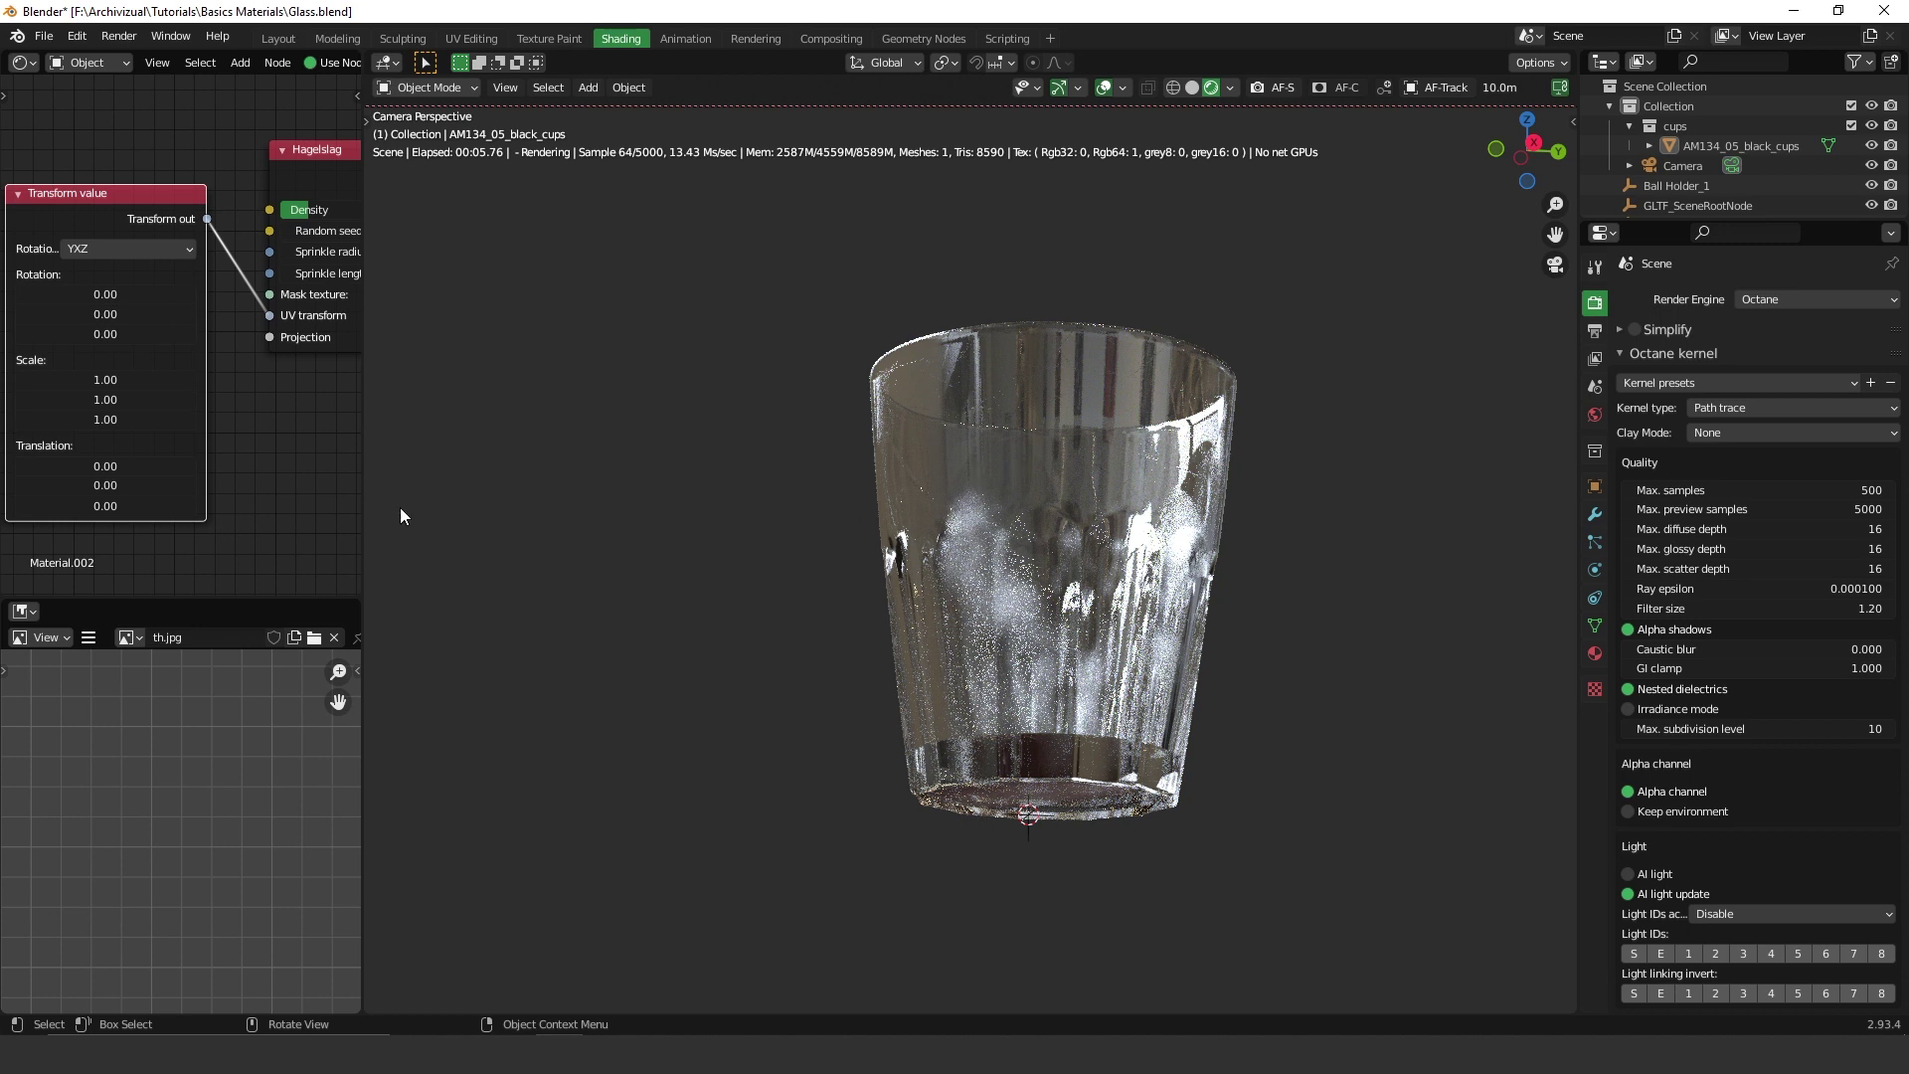
Return the Hagelslag transform scale to 0.50 on all three axes.
drag(194, 380, 194, 419)
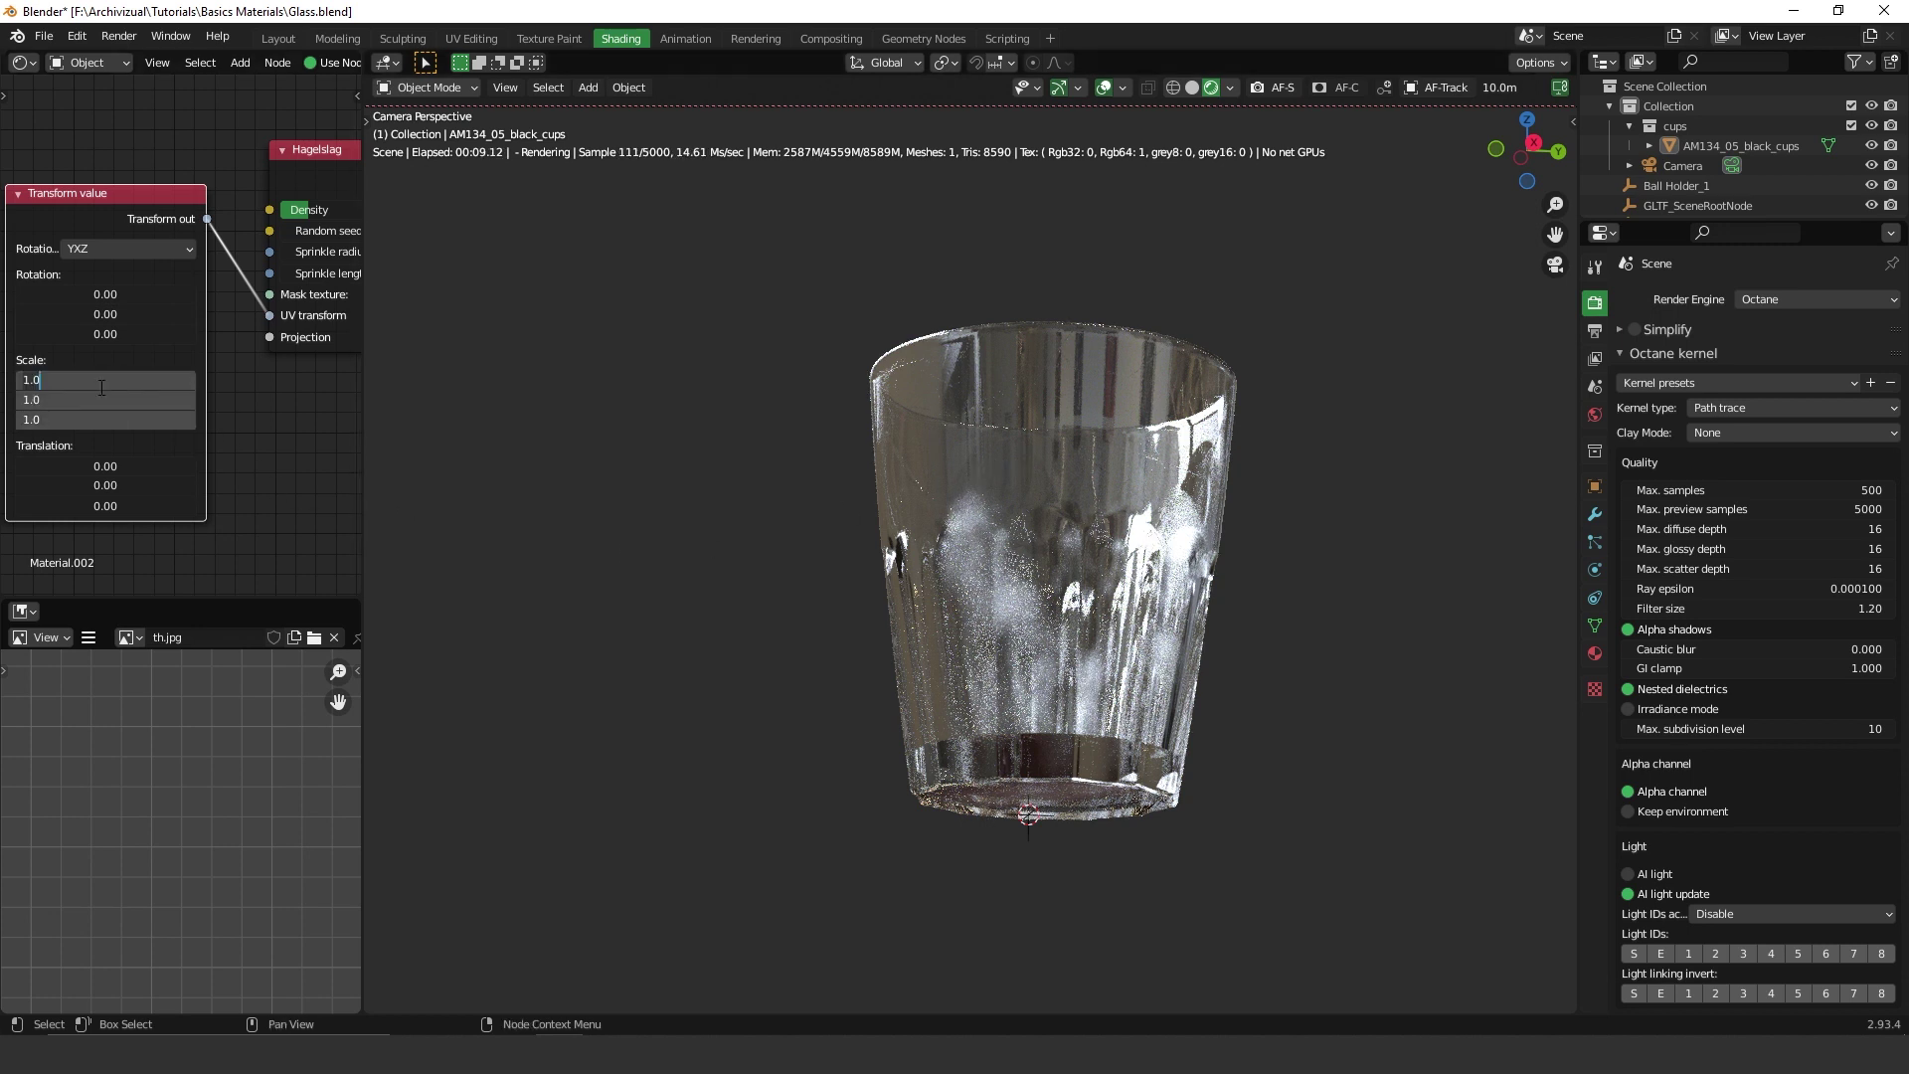
text(0.5)
key(Return)
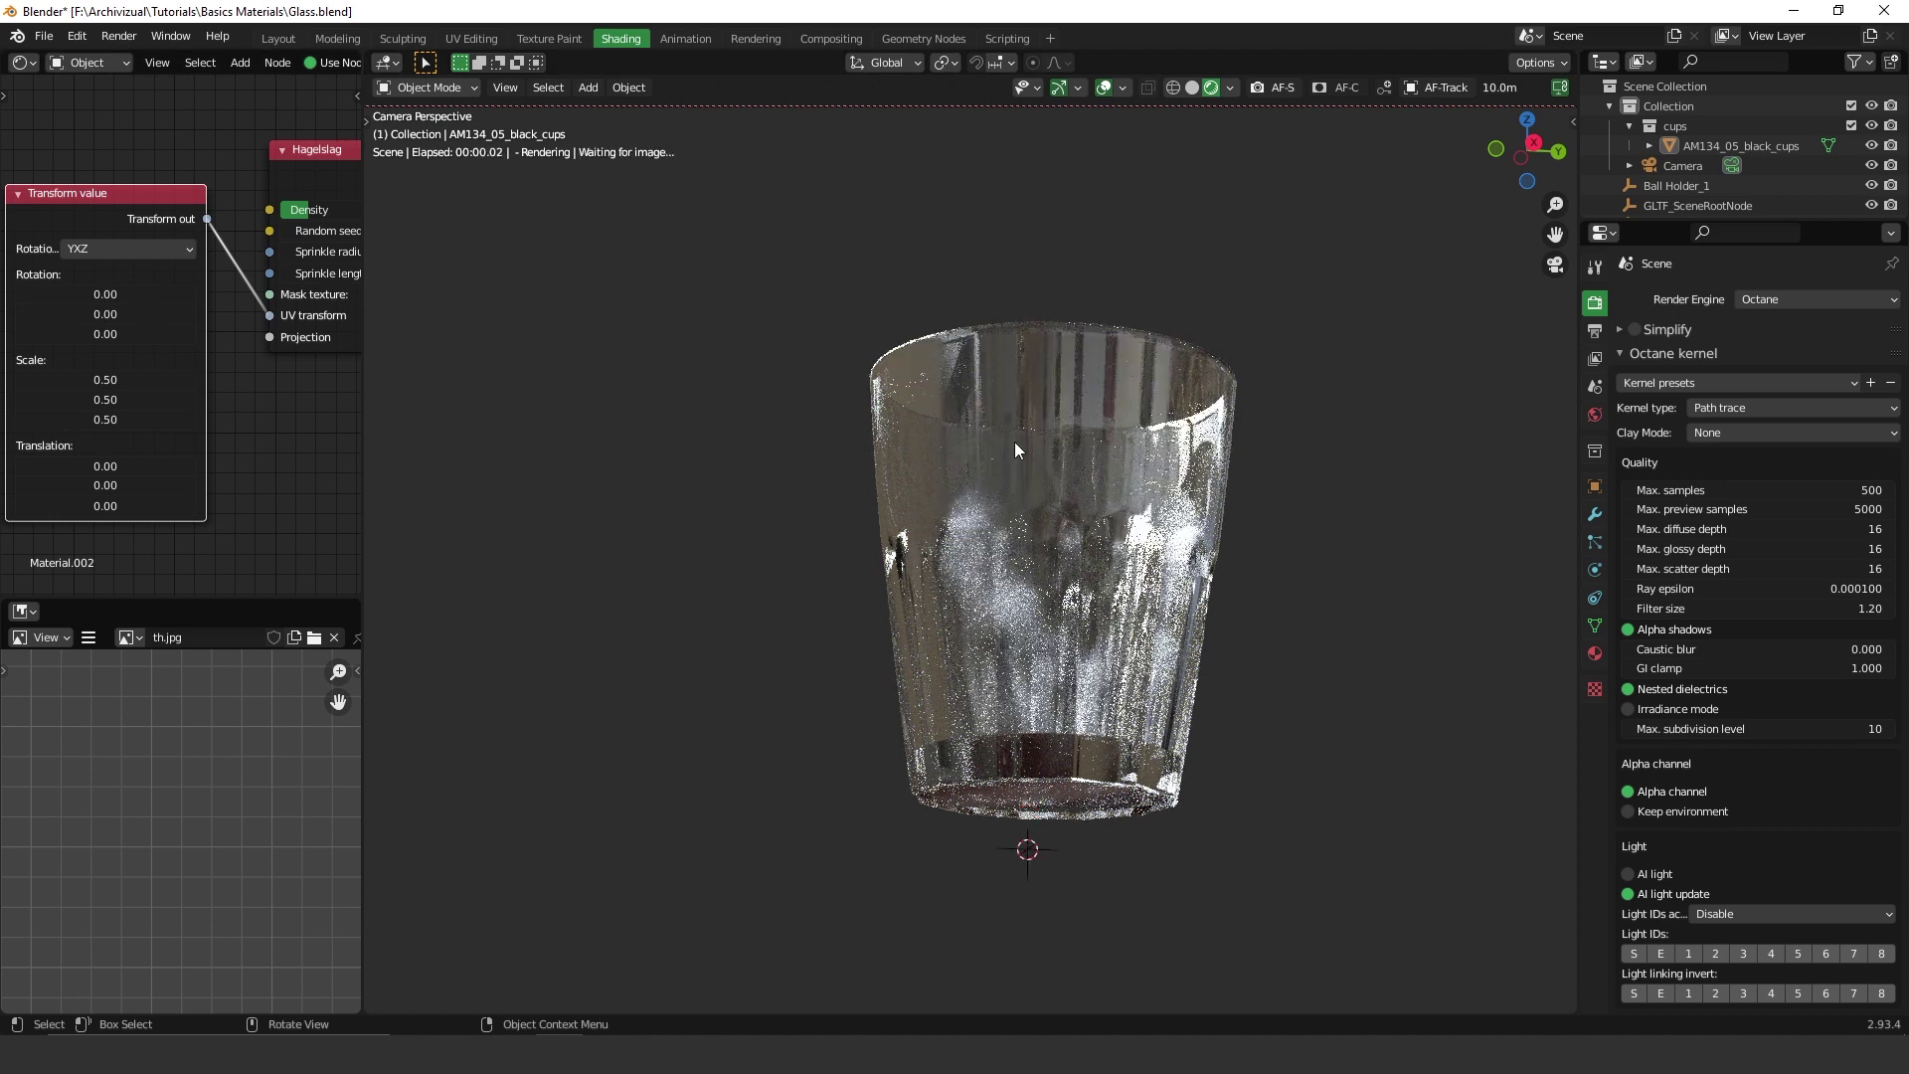
scroll(1016, 442, up, 2)
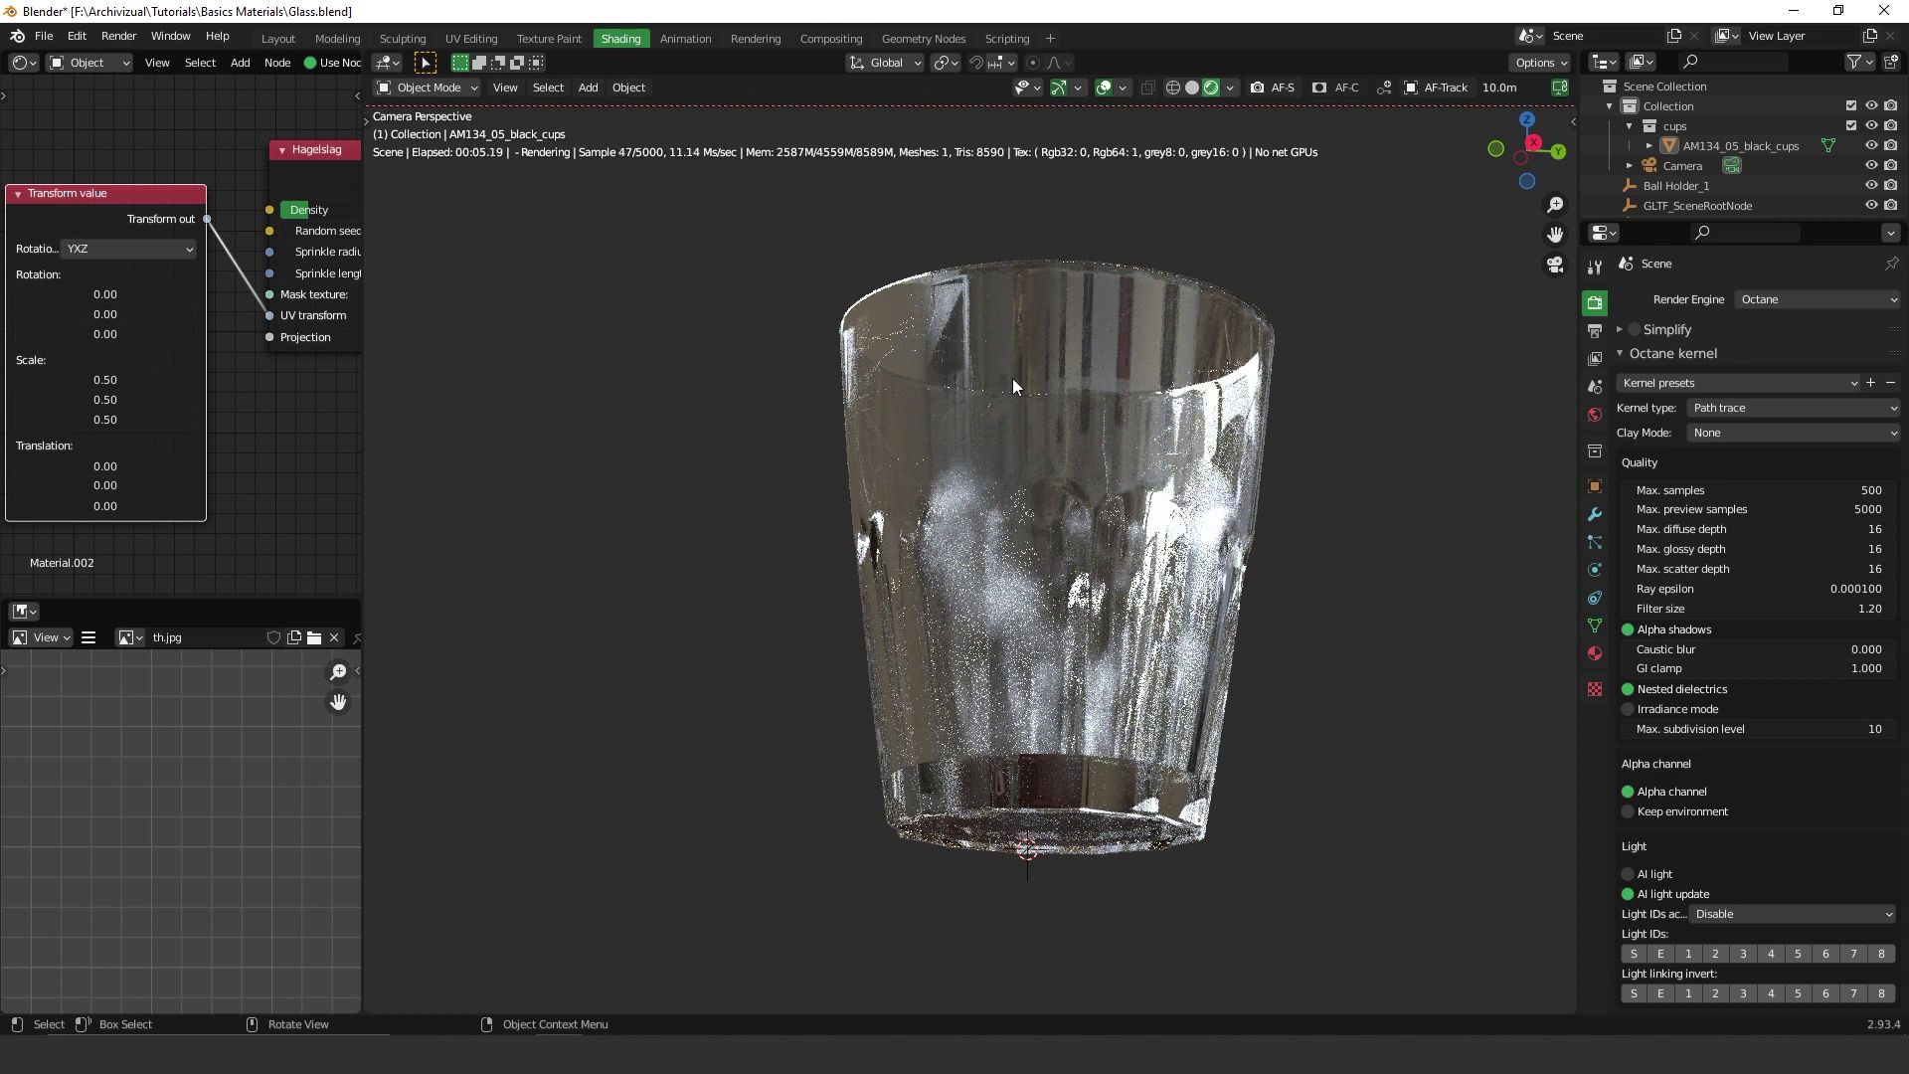
Try a Hagelslag Density of 6, then bring it back down to 2.
middle_drag(317, 293, 183, 332)
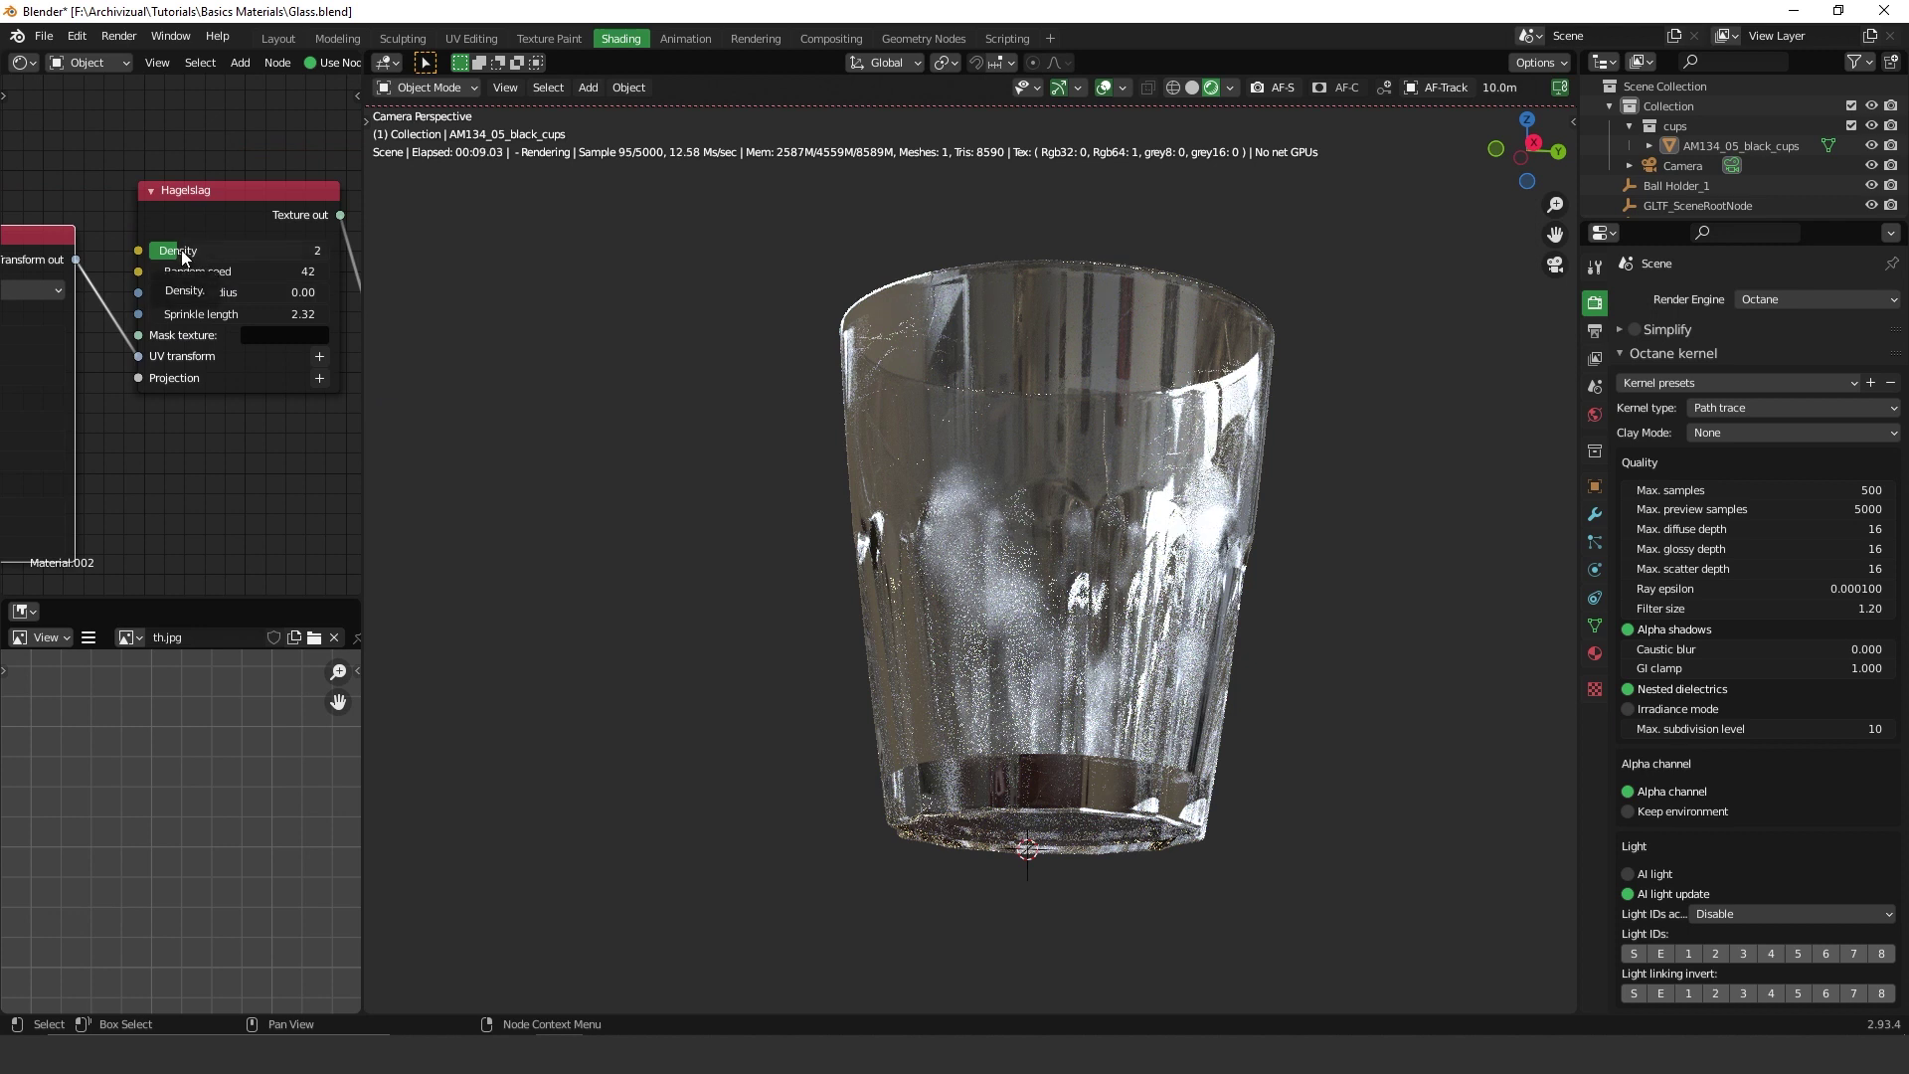
drag(182, 256, 298, 259)
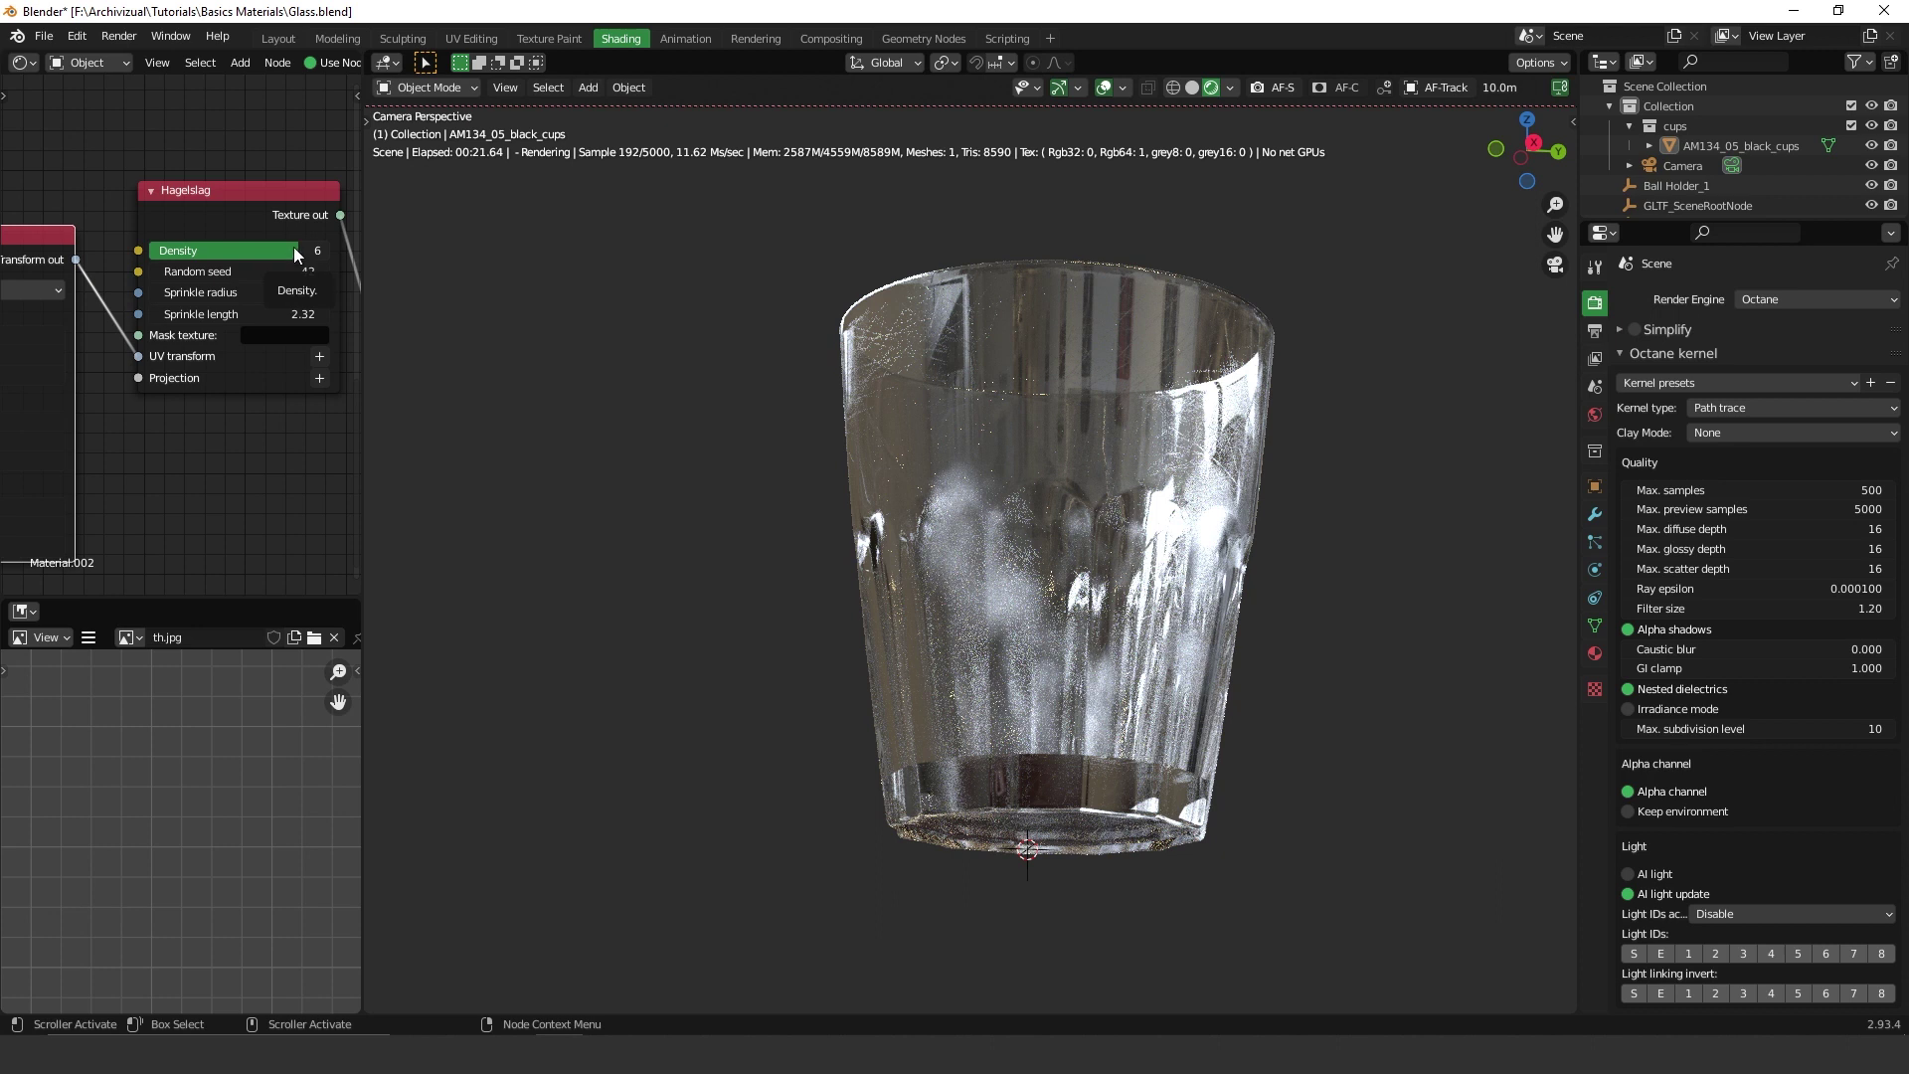
drag(295, 254, 183, 249)
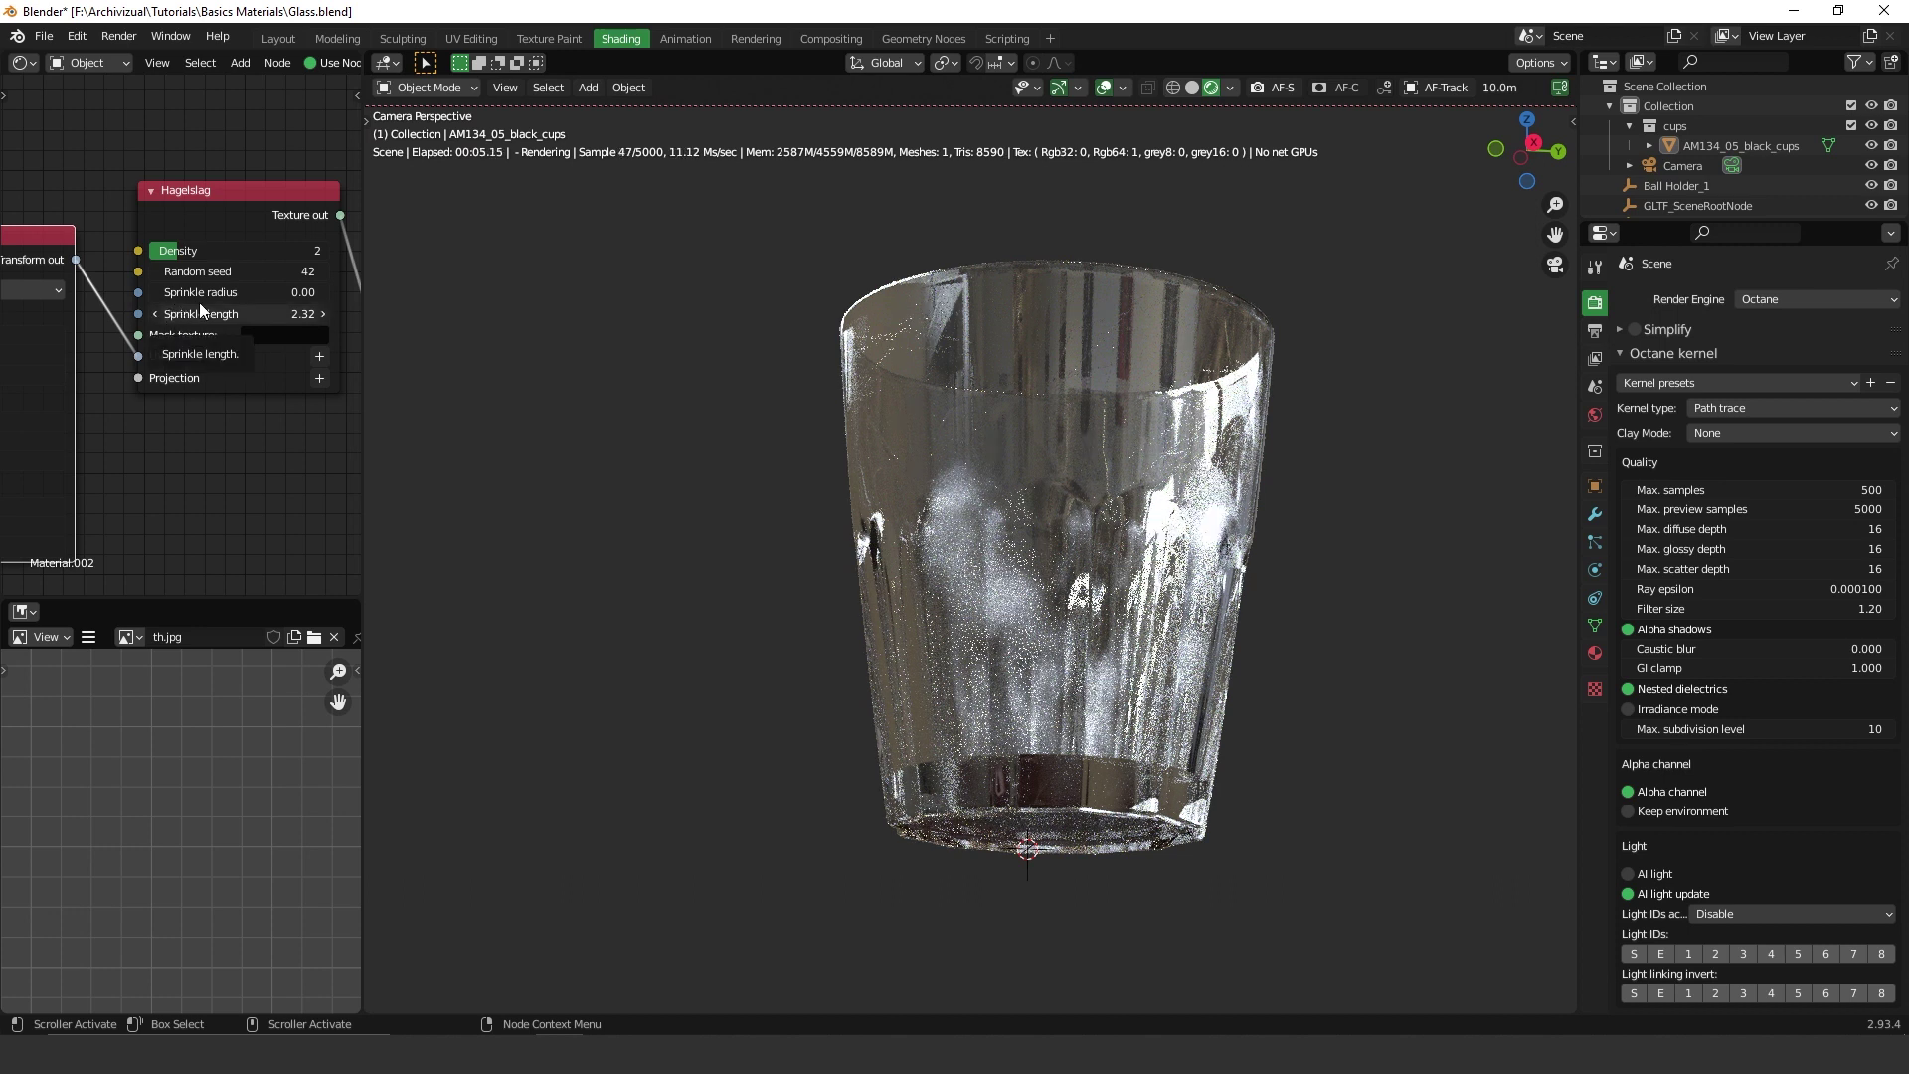
Set the Hagelslag Sprinkle radius to 0.005.
double_click(262, 292)
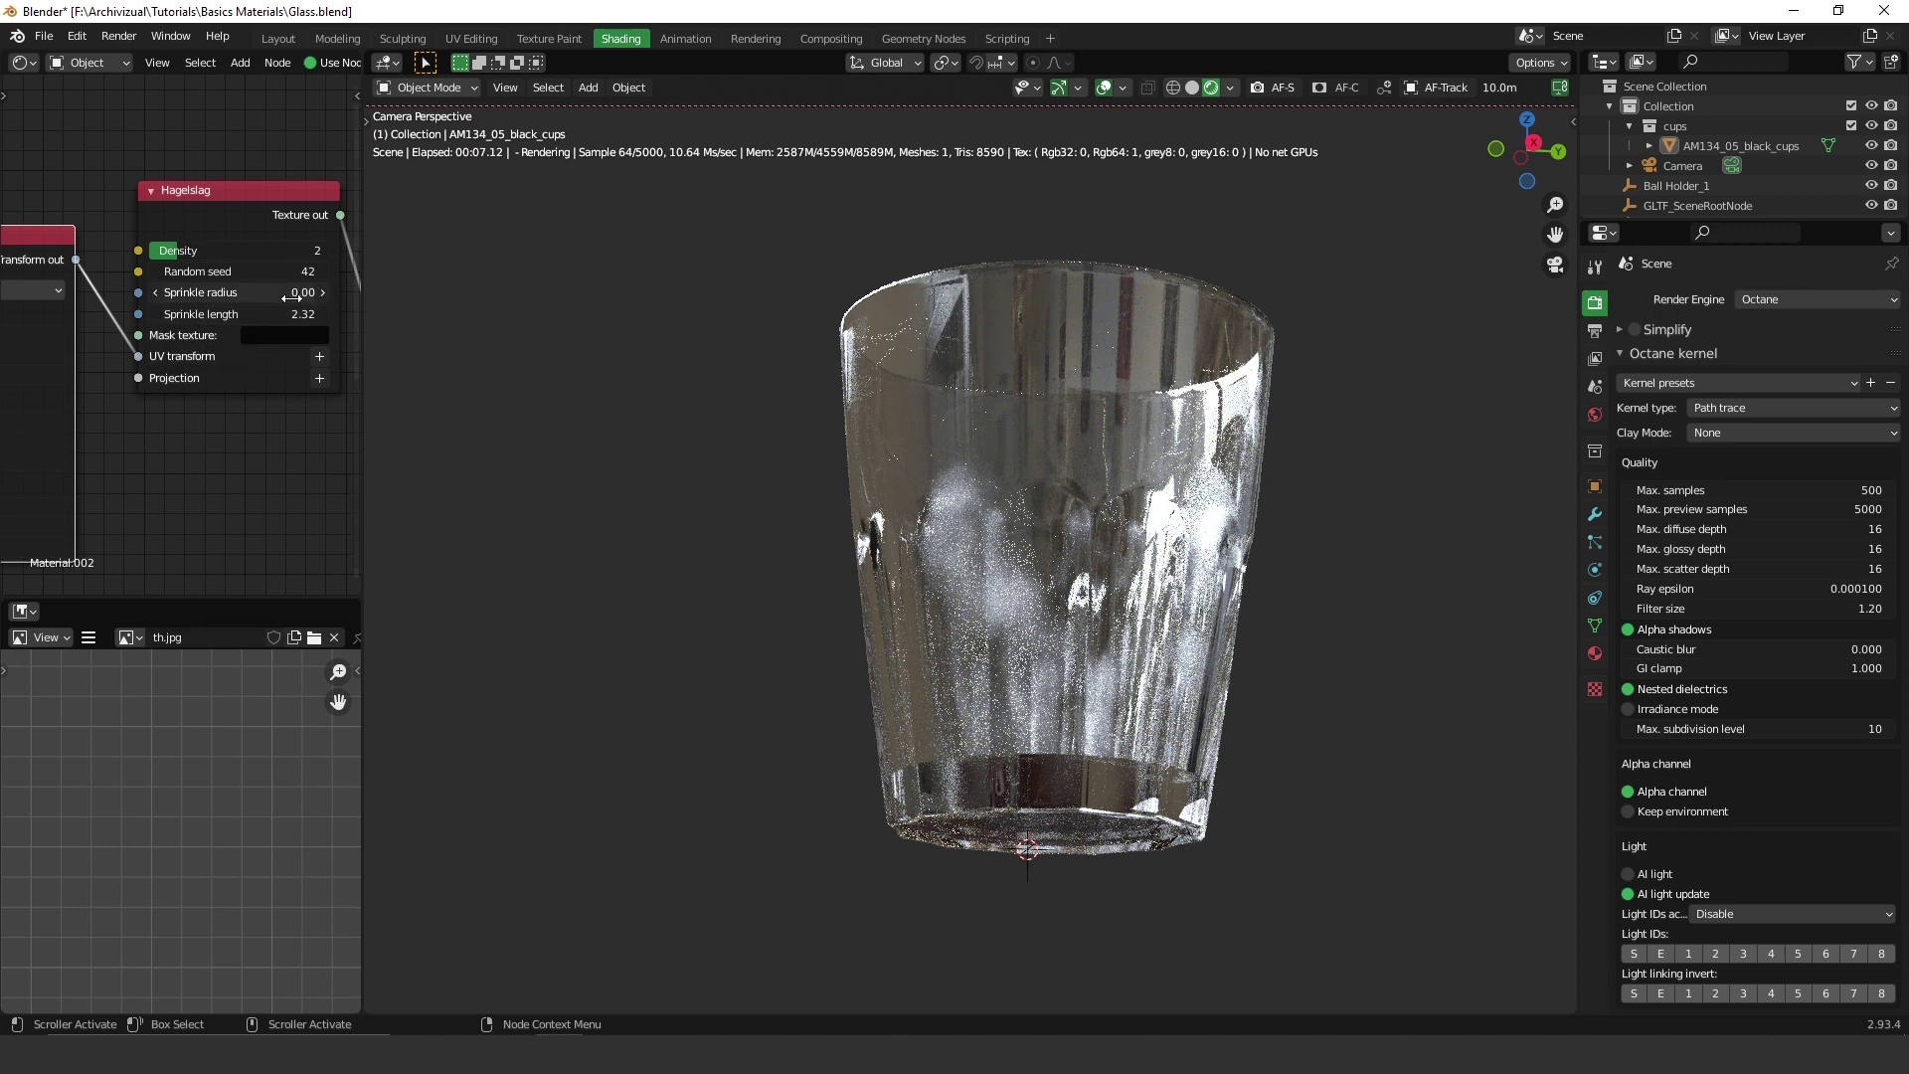
text(0.005)
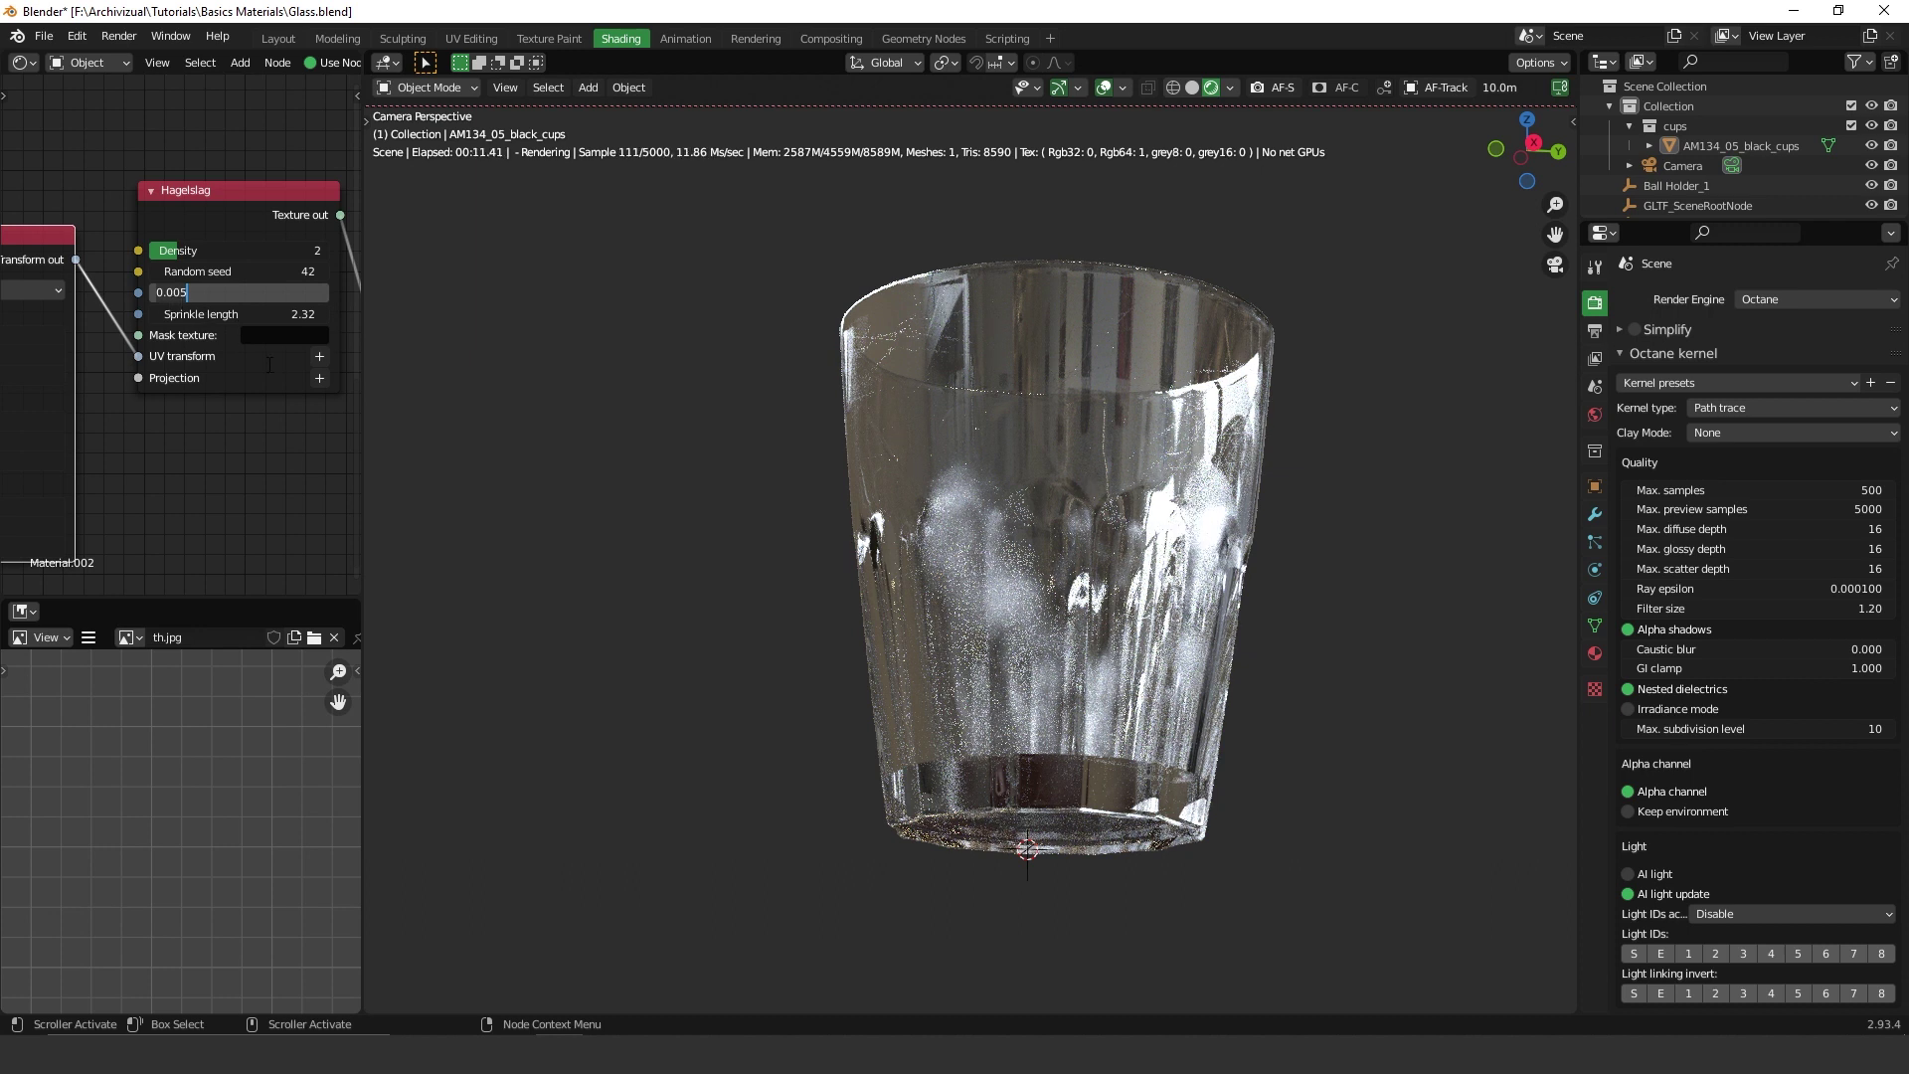
key(Return)
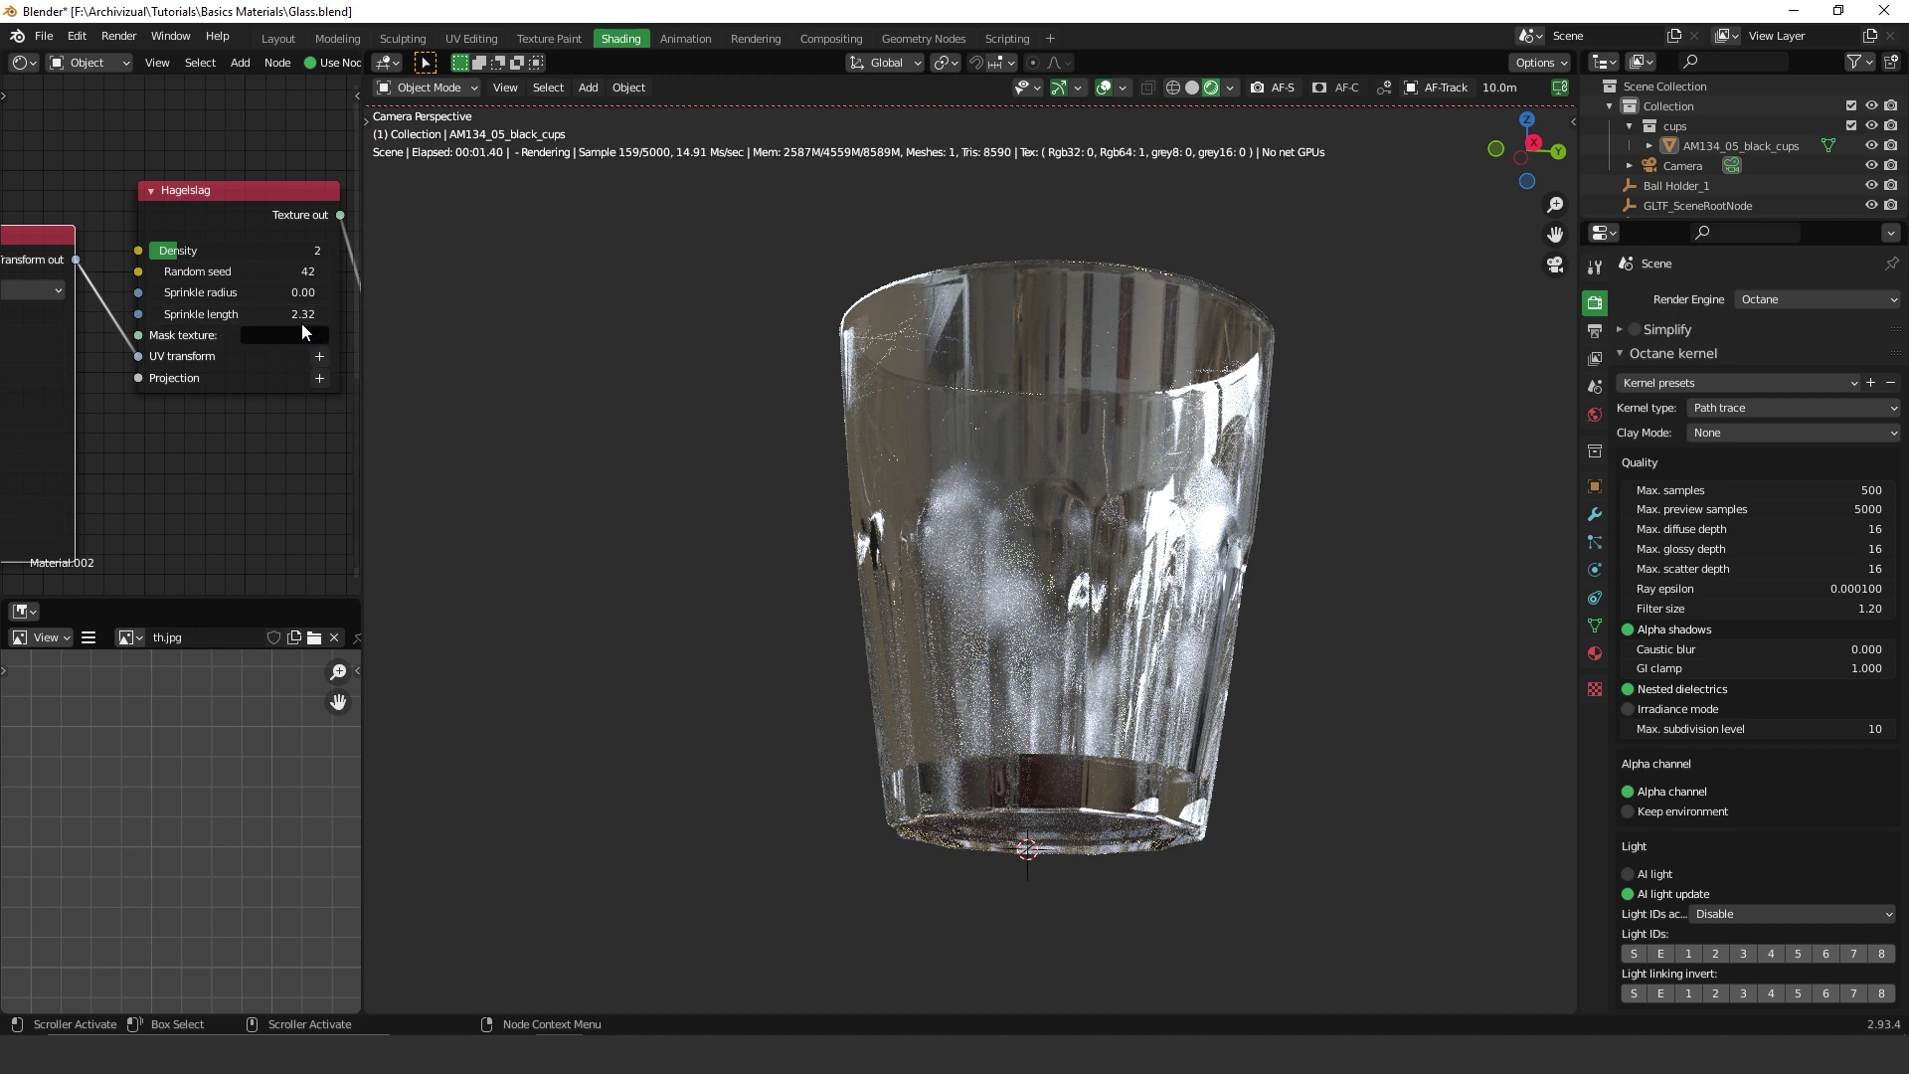
middle_drag(362, 346, 175, 364)
scroll(184, 363, down, 1)
scroll(241, 364, up, 5)
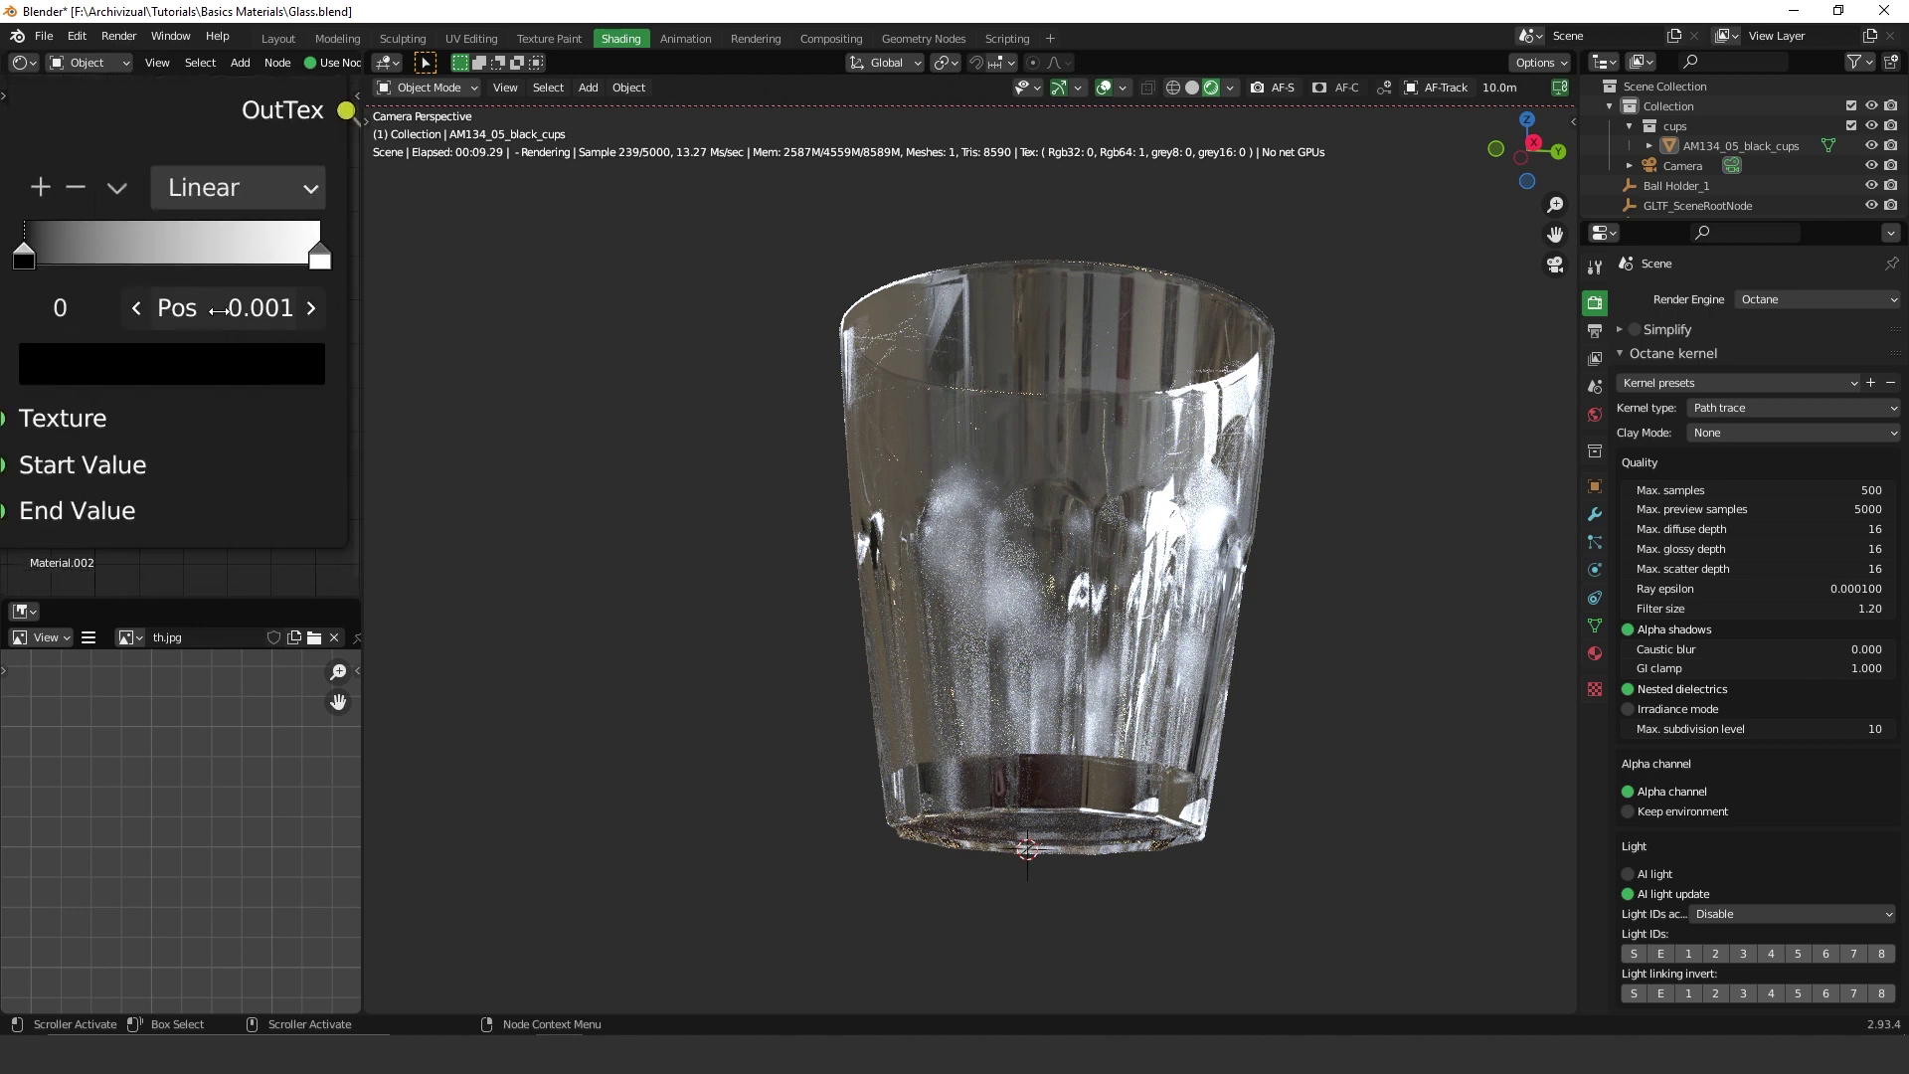
scroll(231, 284, down, 2)
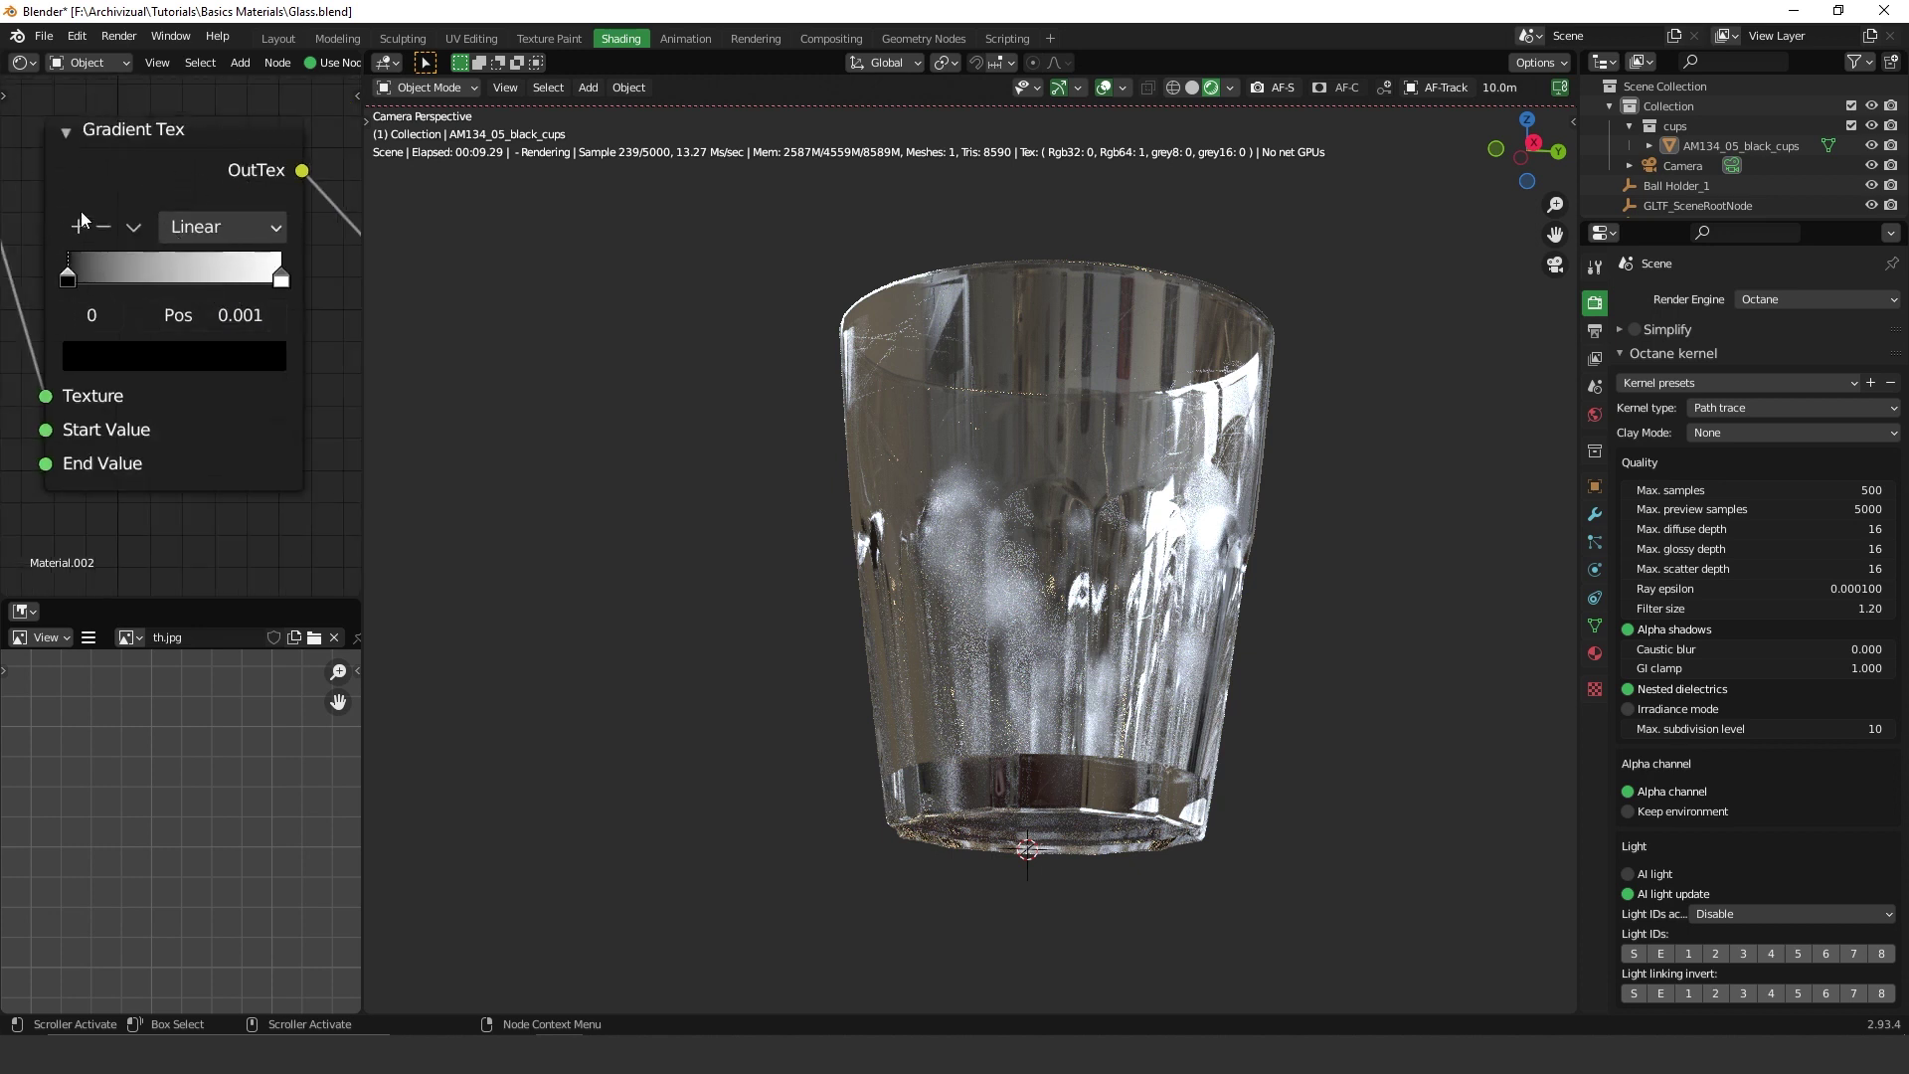
scroll(273, 279, down, 2)
middle_drag(252, 312, 213, 252)
scroll(223, 196, up, 4)
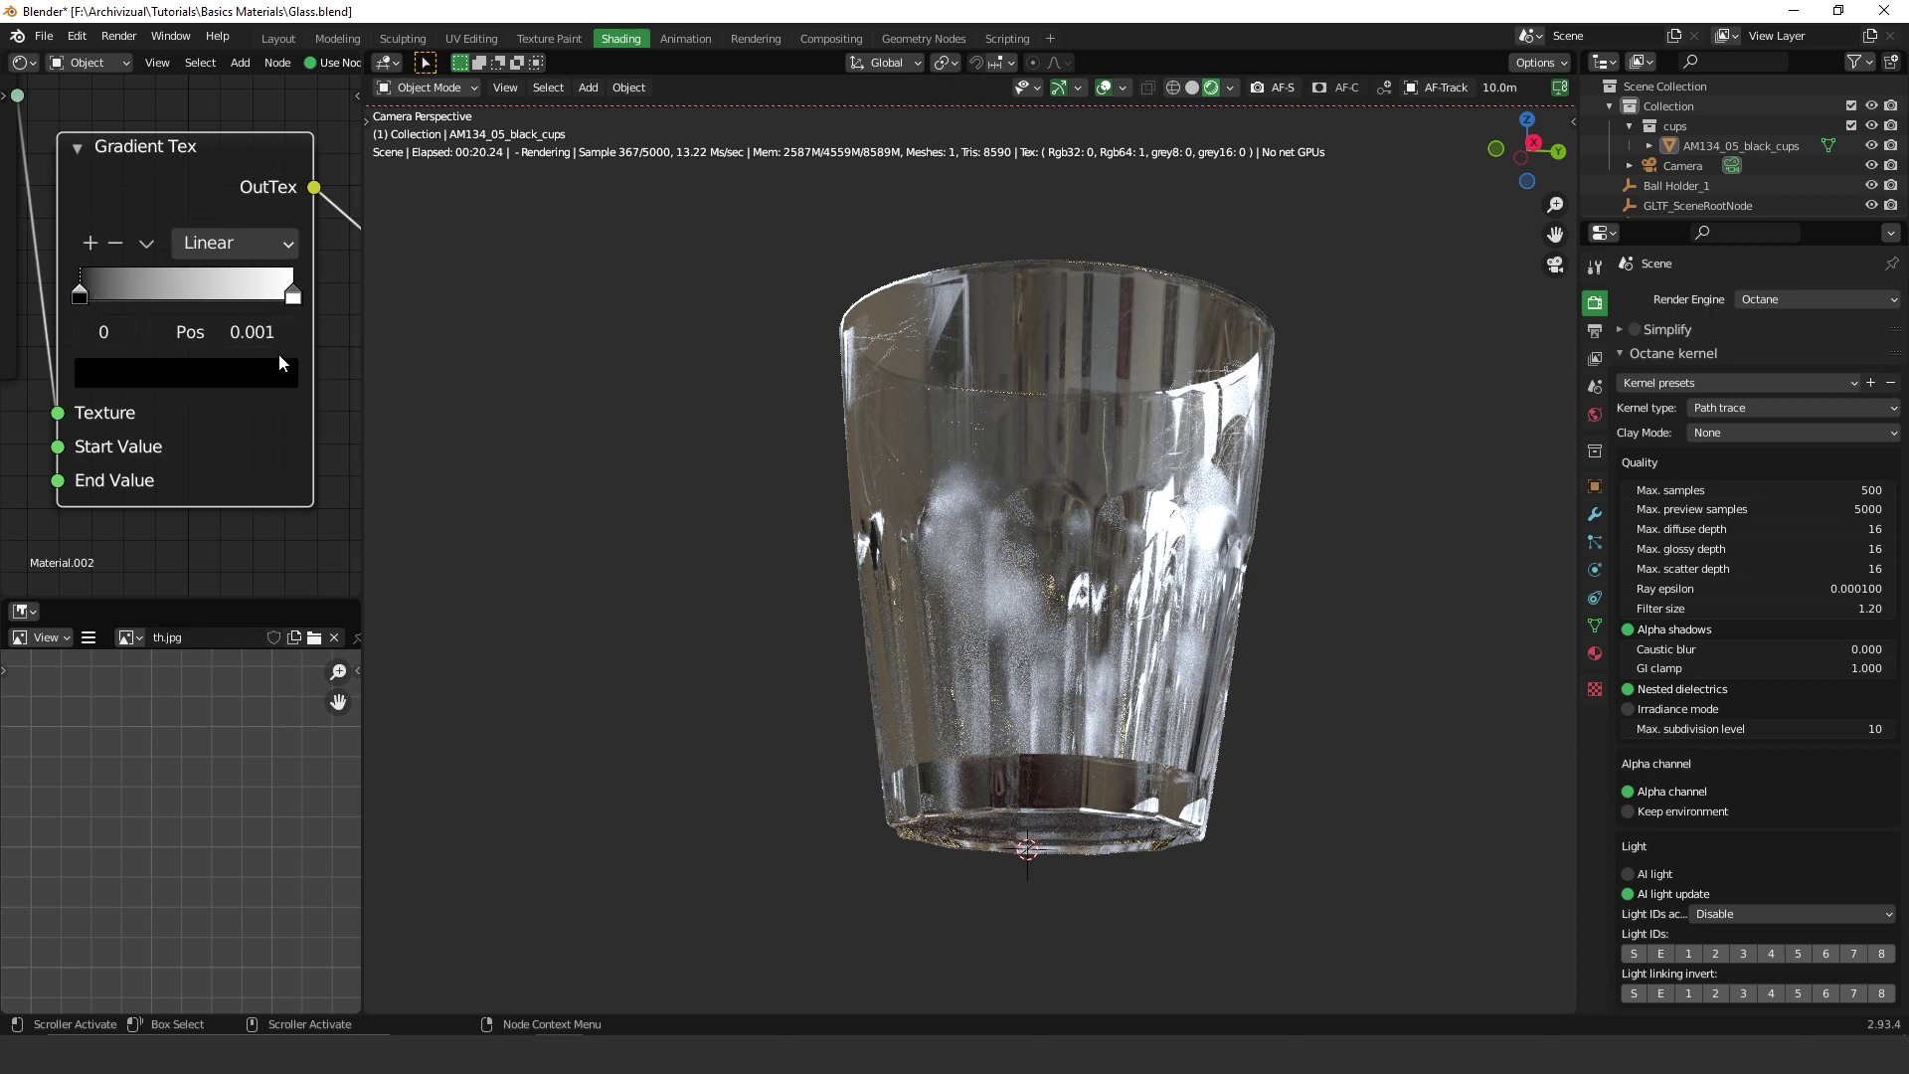
scroll(268, 348, down, 3)
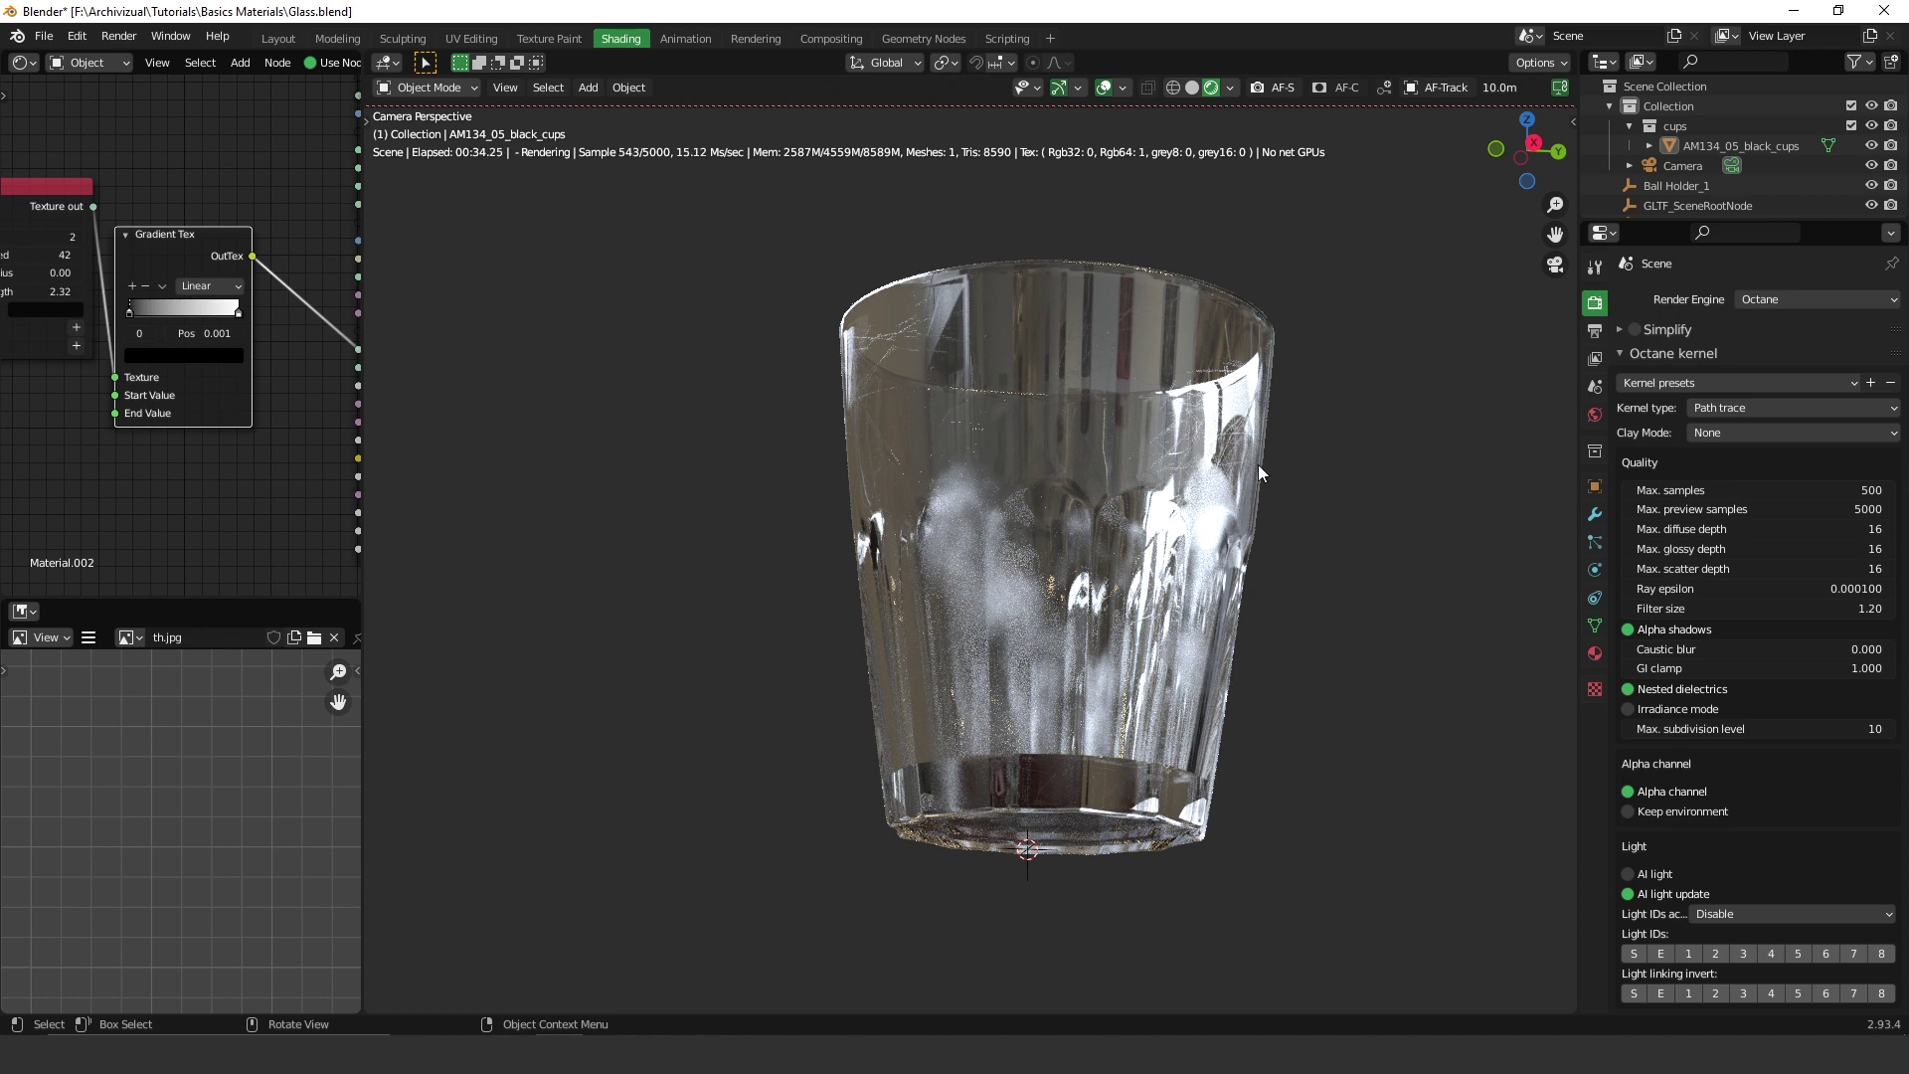
Orbit the viewport around the glass cup, viewing it from the side, above and a lower angle.
middle_drag(1257, 463, 1163, 451)
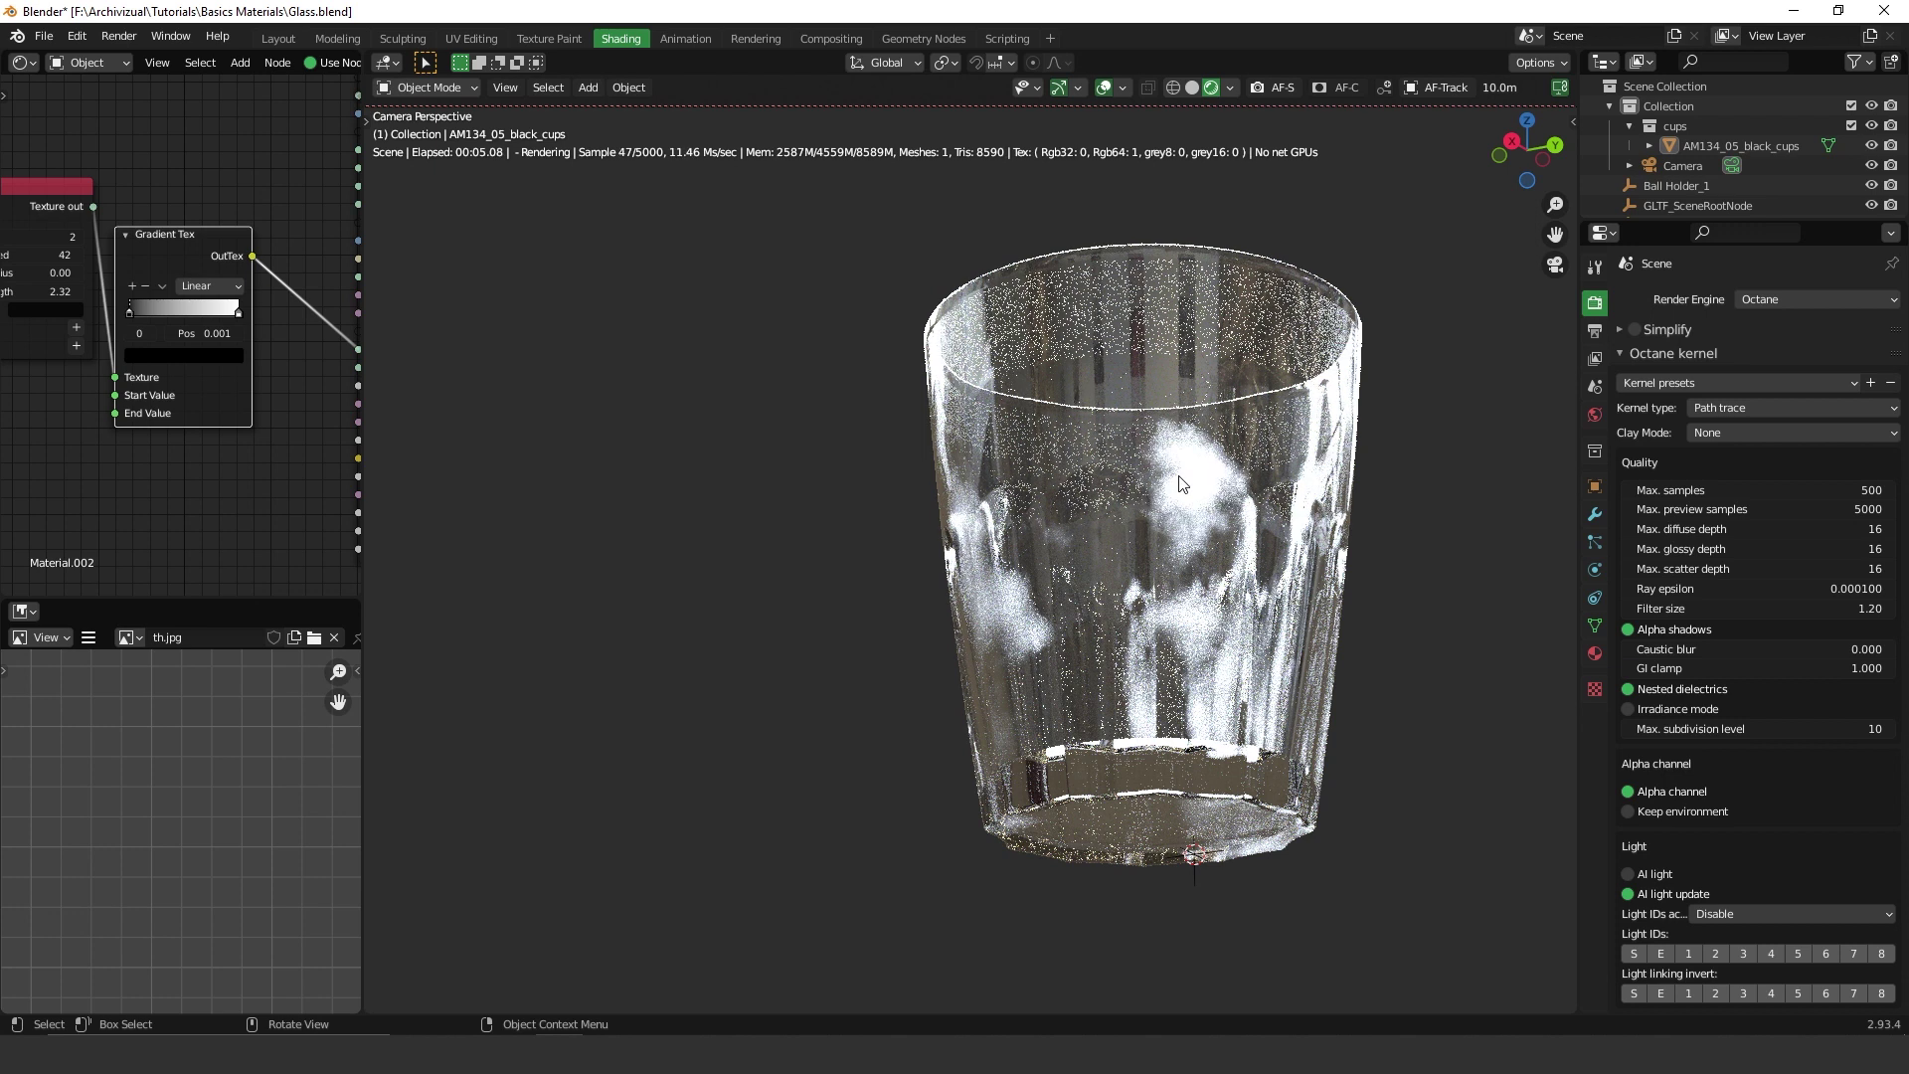
middle_drag(1243, 466, 1091, 494)
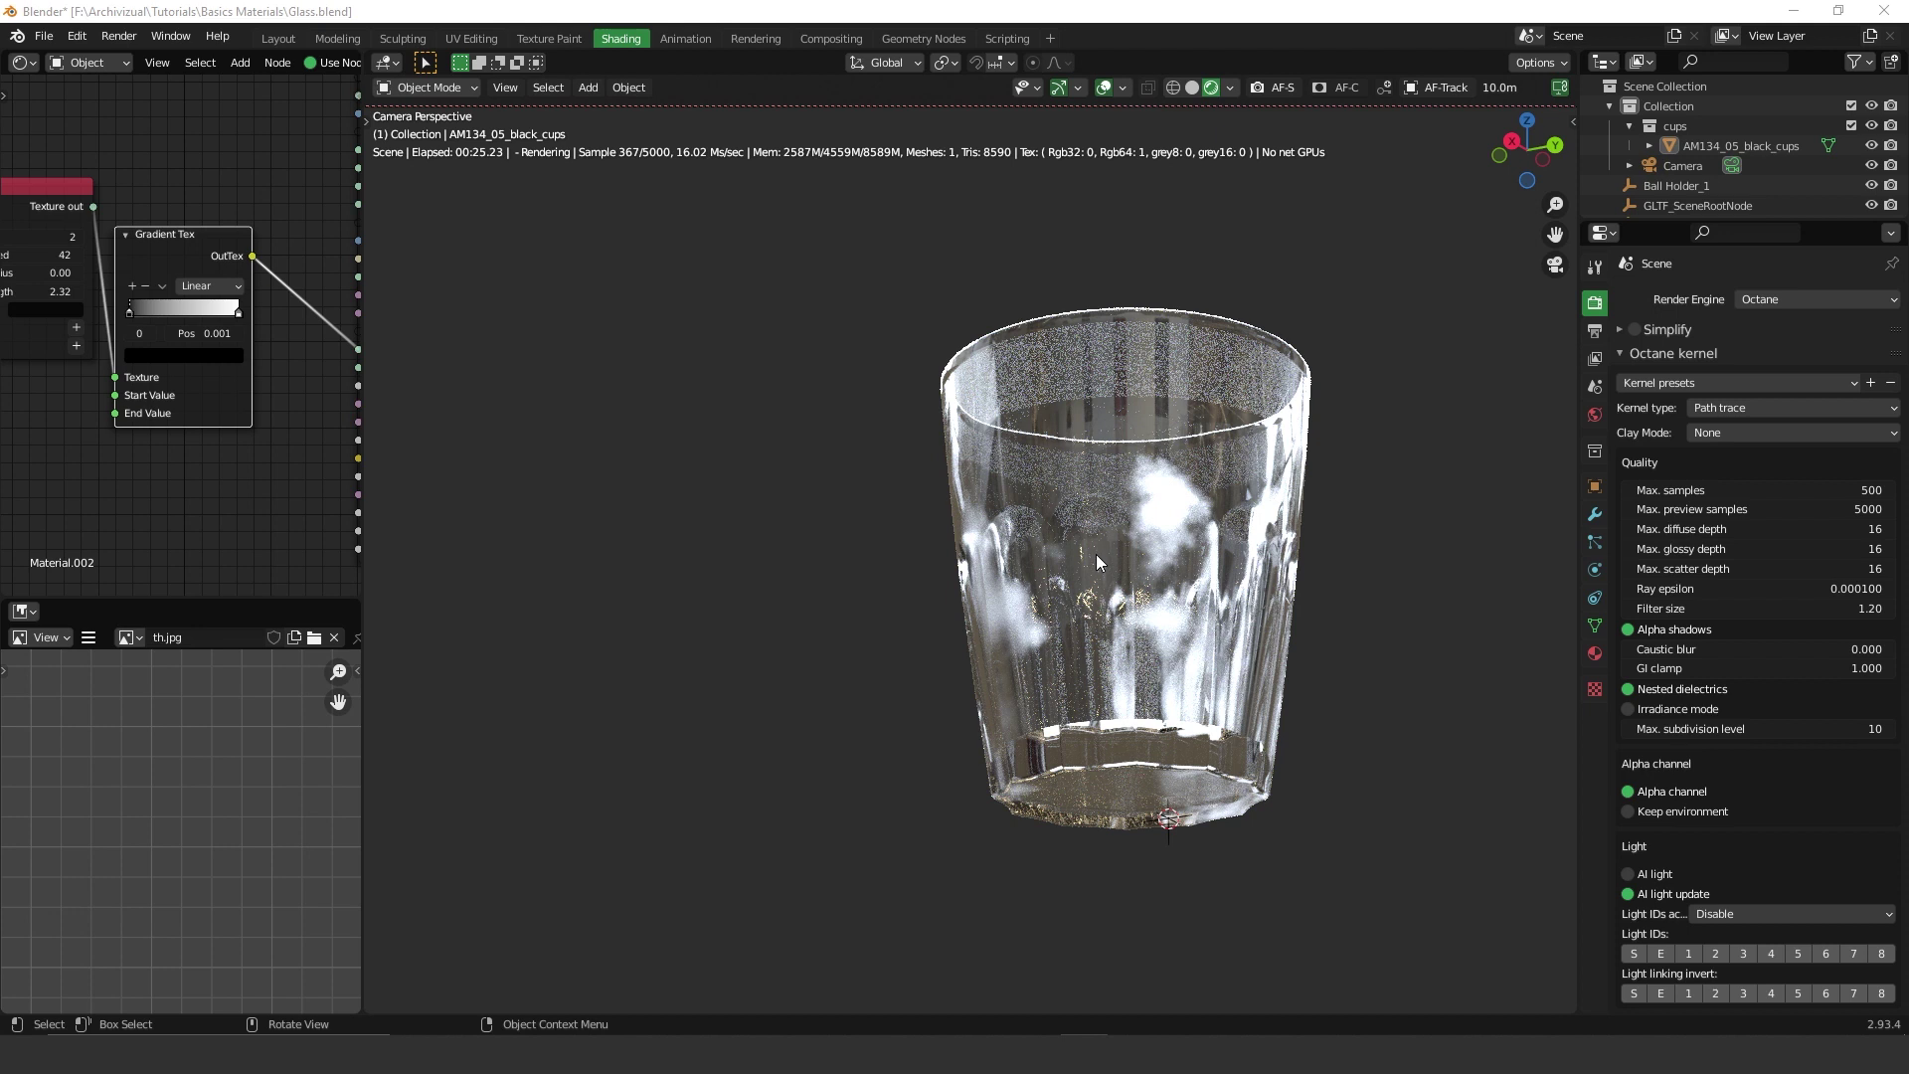
mouse_move(1096, 553)
middle_down()
mouse_move(1169, 562)
mouse_move(1107, 535)
middle_up()
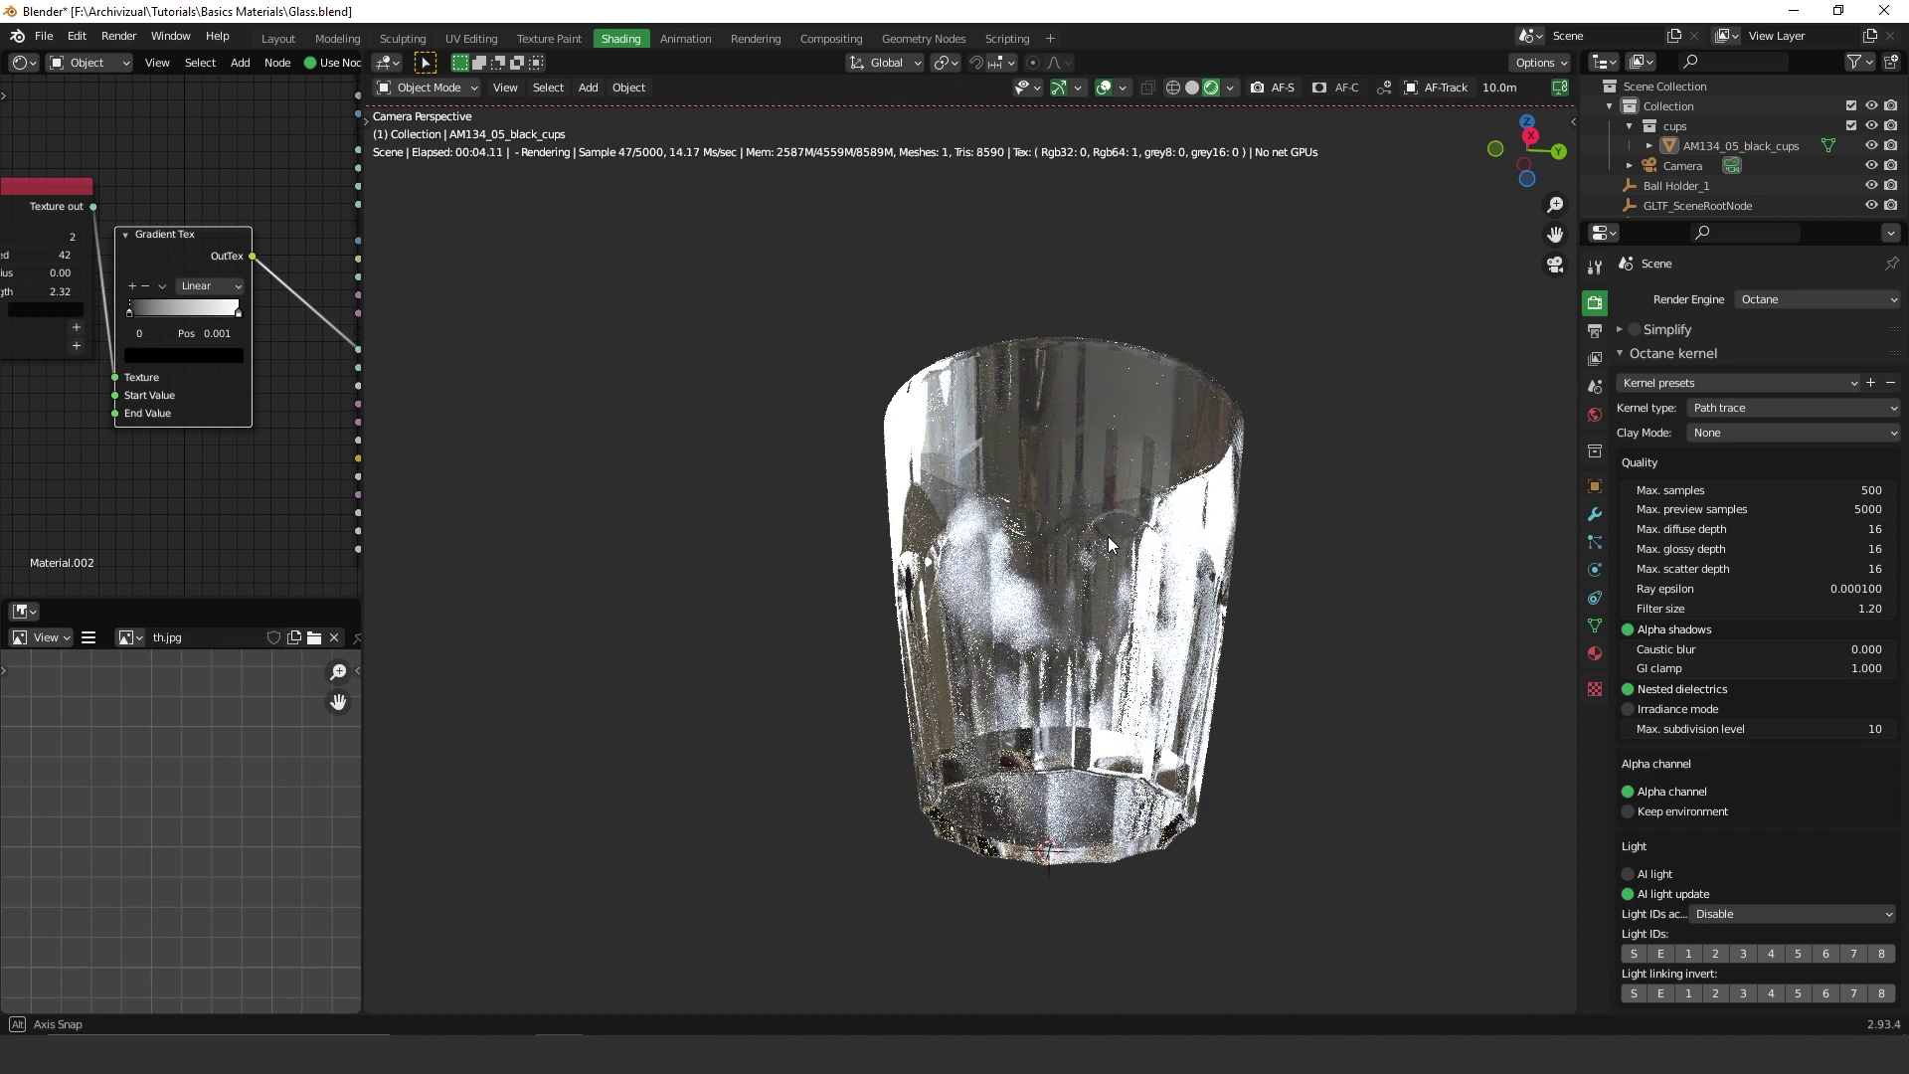
middle_drag(1107, 535, 1069, 537)
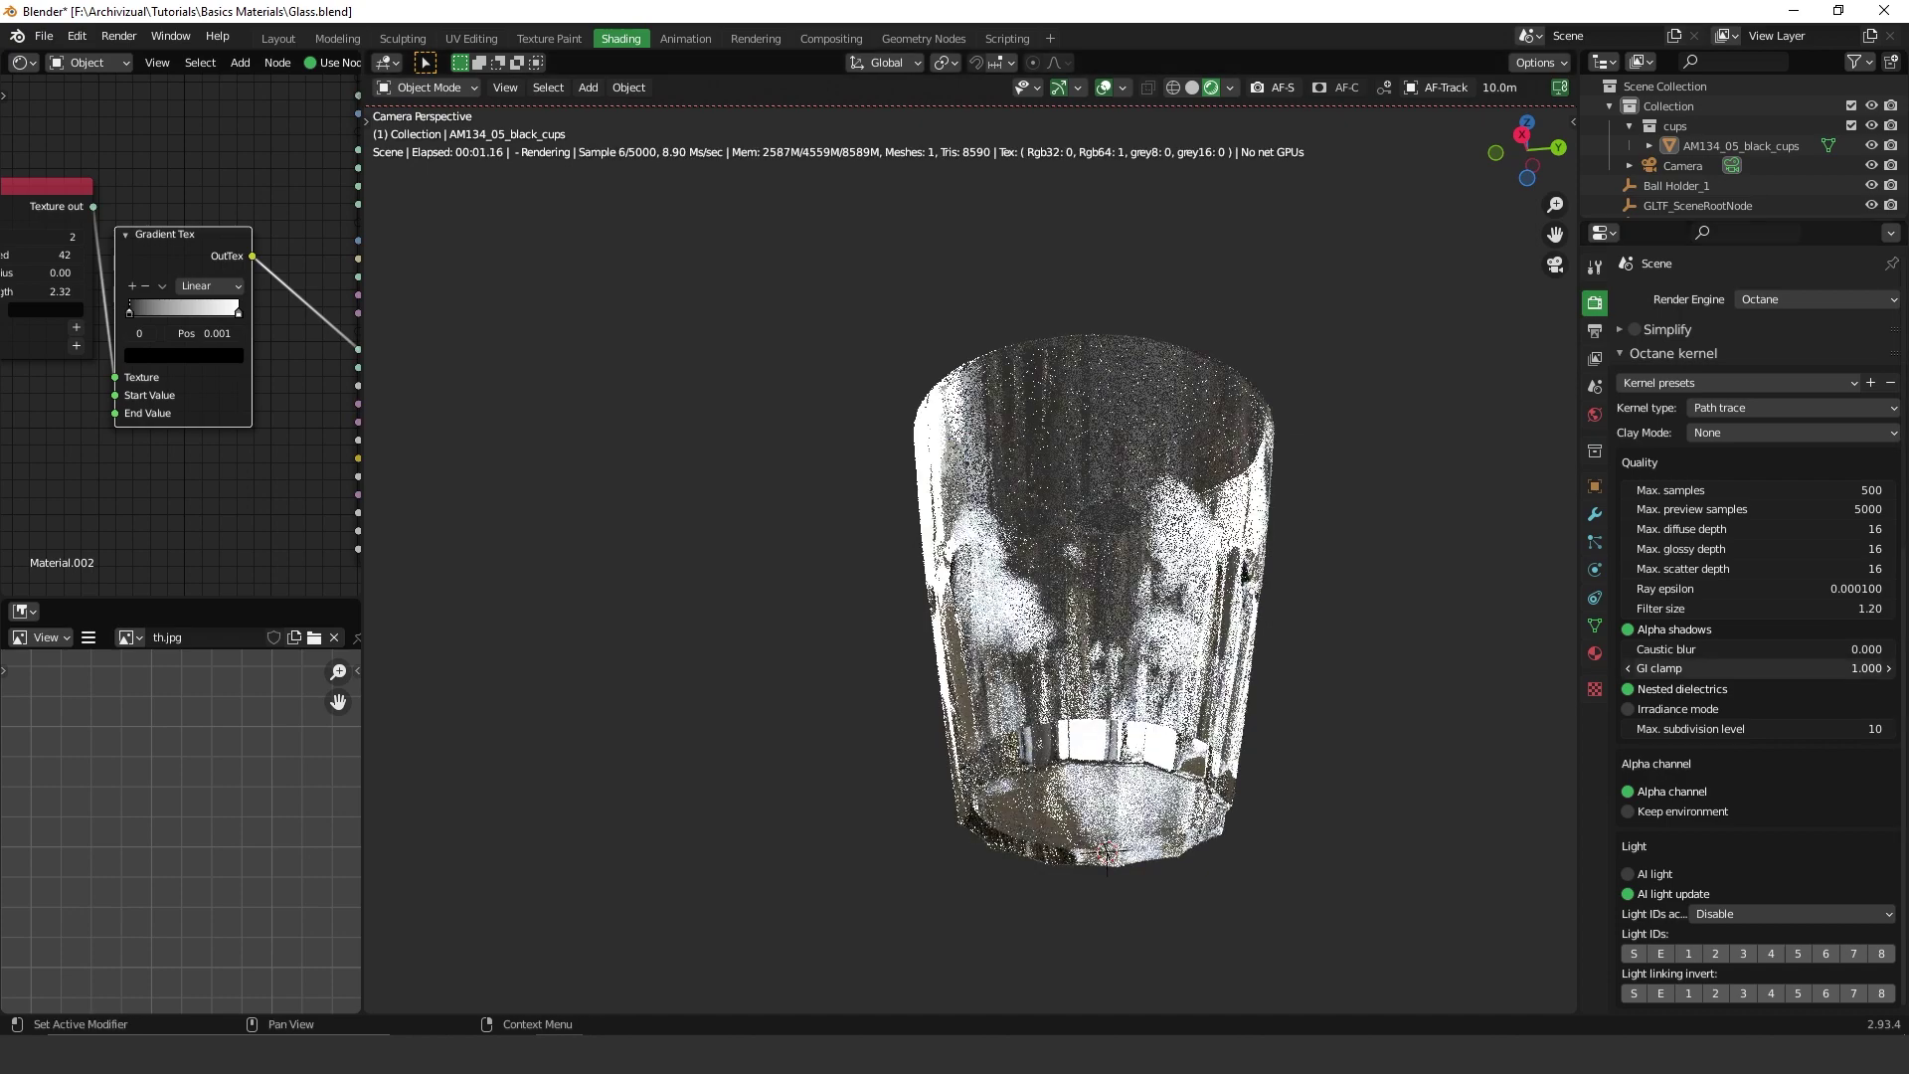